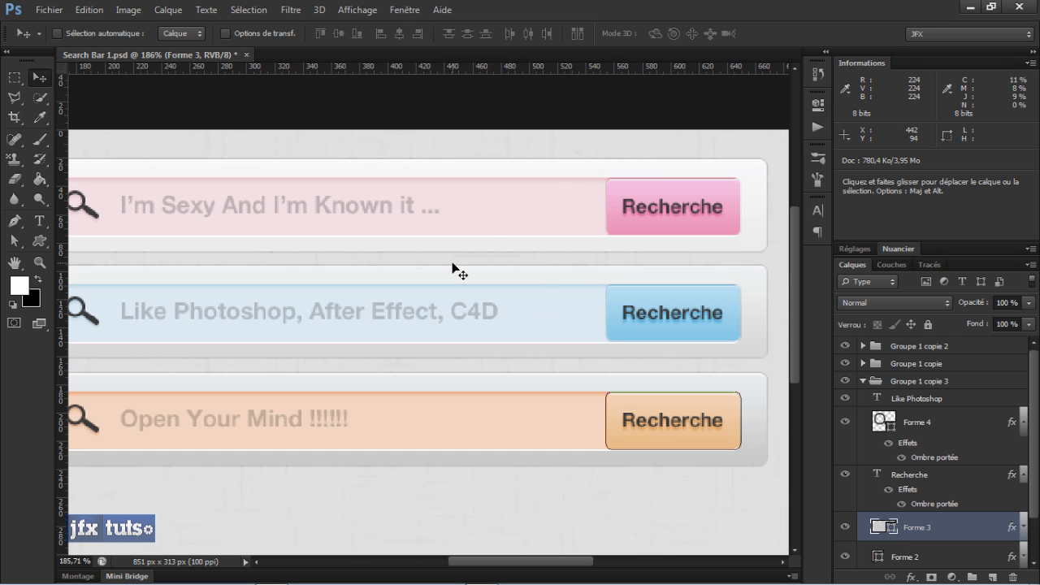
scroll(451, 270, down, 1)
scroll(448, 264, down, 1)
scroll(327, 260, down, 2)
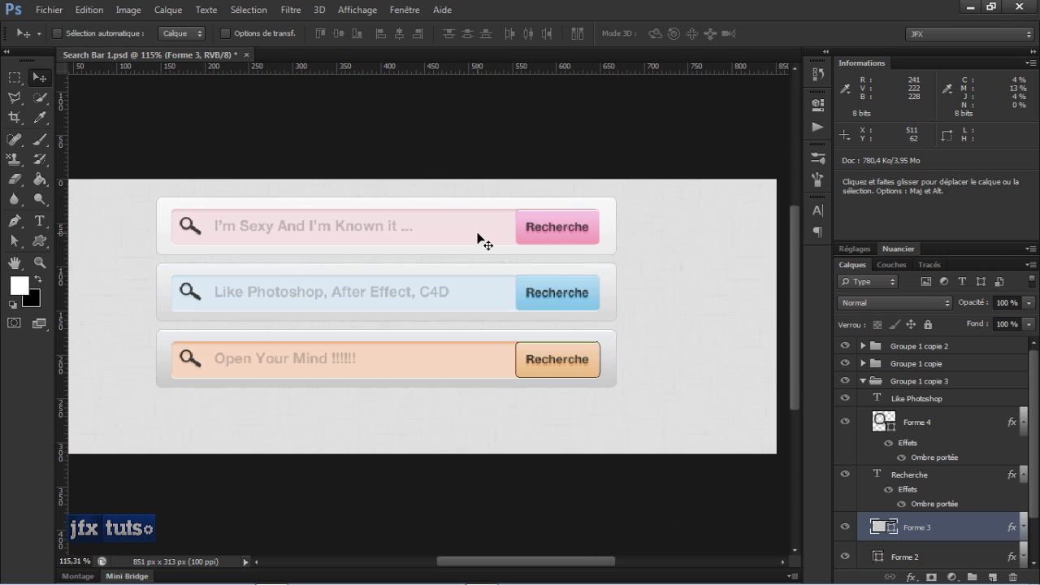
drag(435, 243, 417, 193)
scroll(435, 243, up, 2)
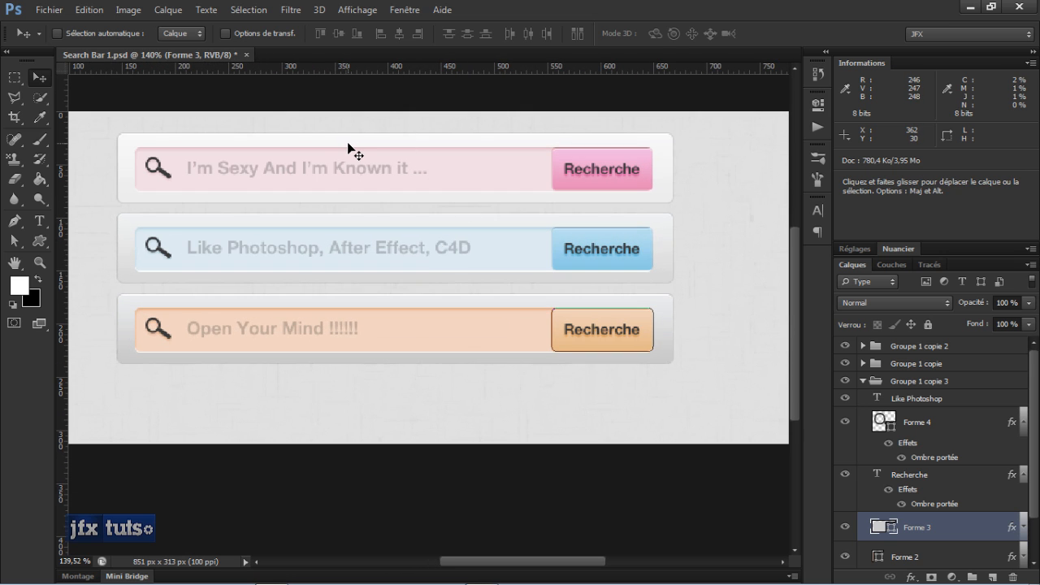
Create a new 851 × 313 pixel RGB document at 200 pixels per inch with a white background.
key(ctrl+n)
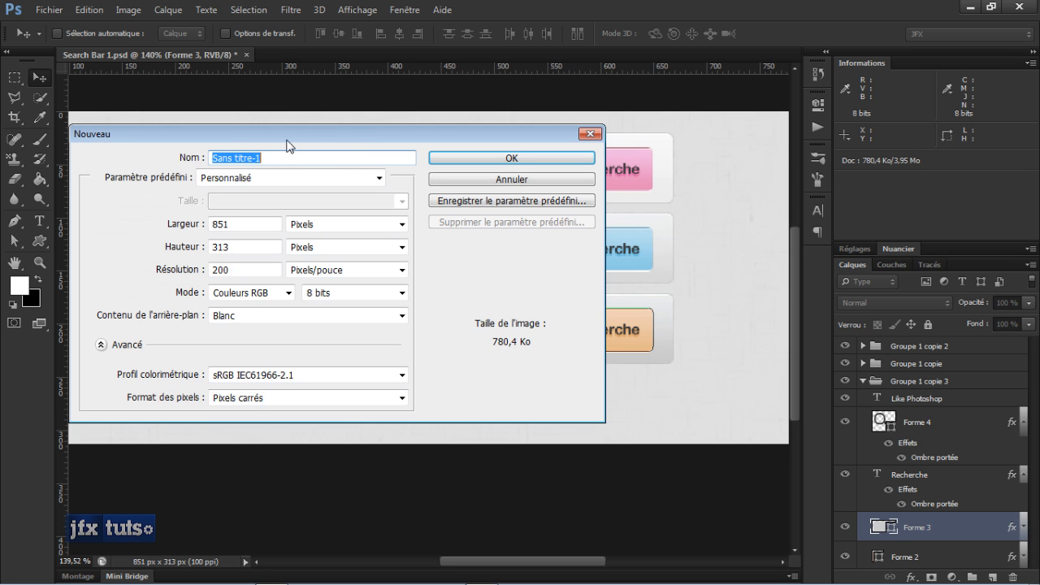
drag(299, 142, 525, 87)
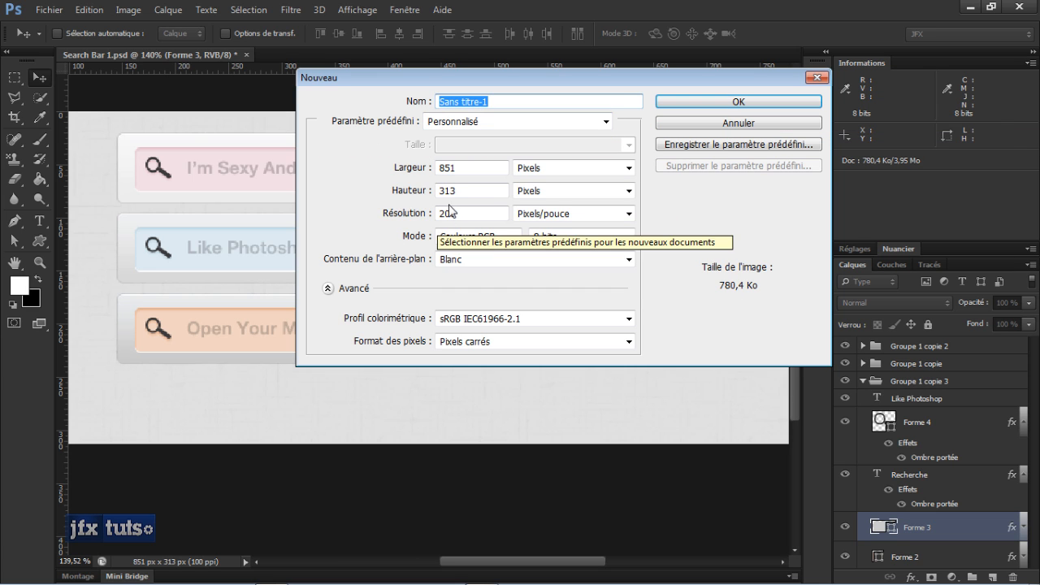
click(751, 101)
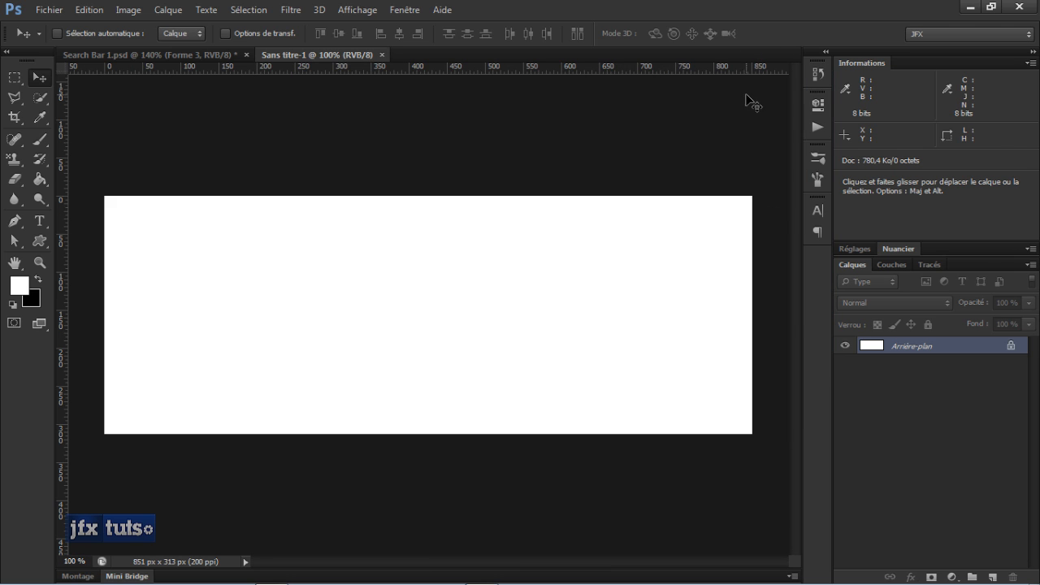
key(ctrl+0)
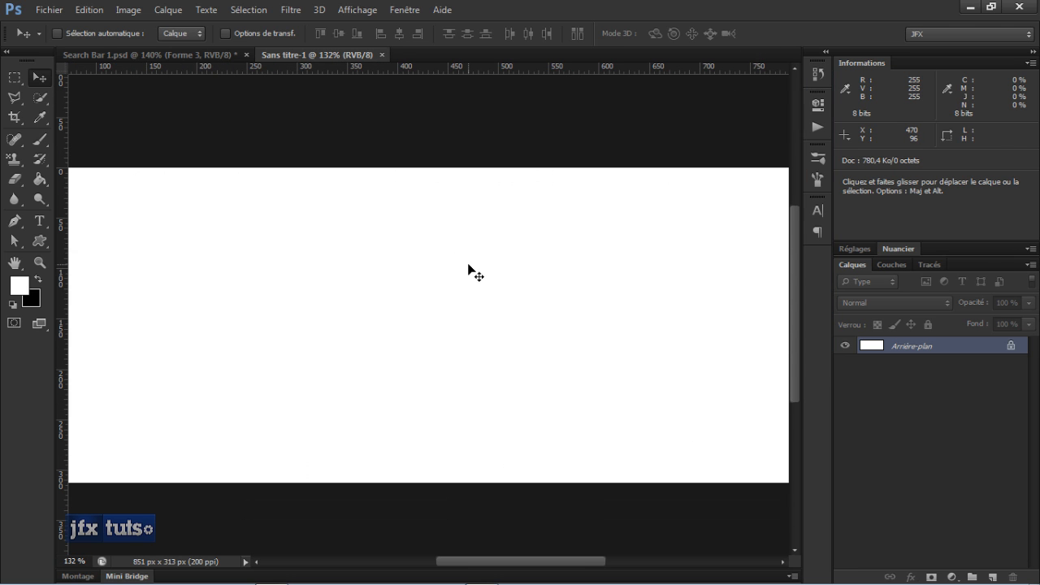
Draw a black rounded rectangle with a 5 px radius, about 522 × 80 px, in the upper middle of the canvas.
key(u)
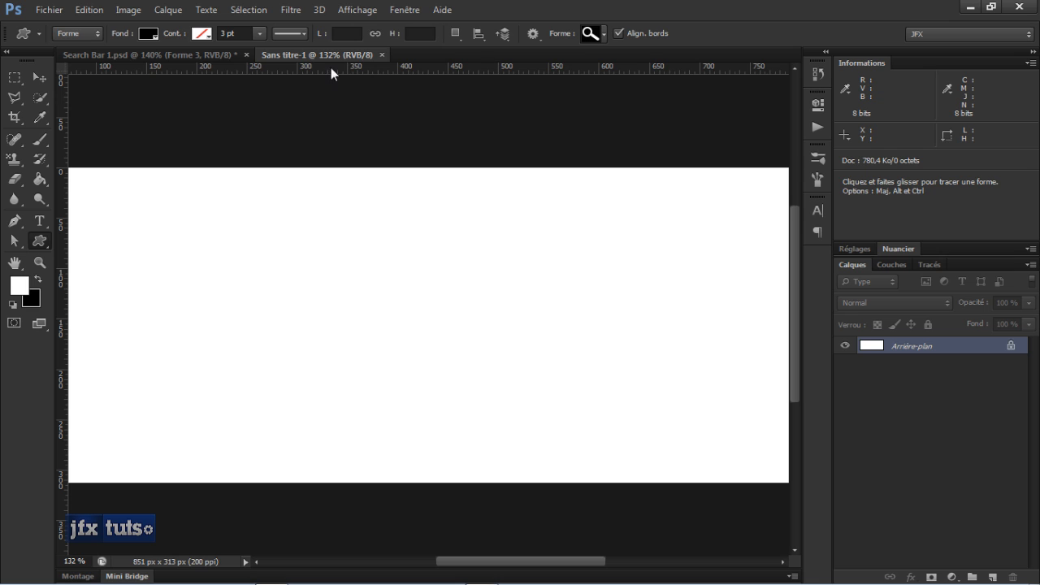
key(shift+u)
key(shift+u)
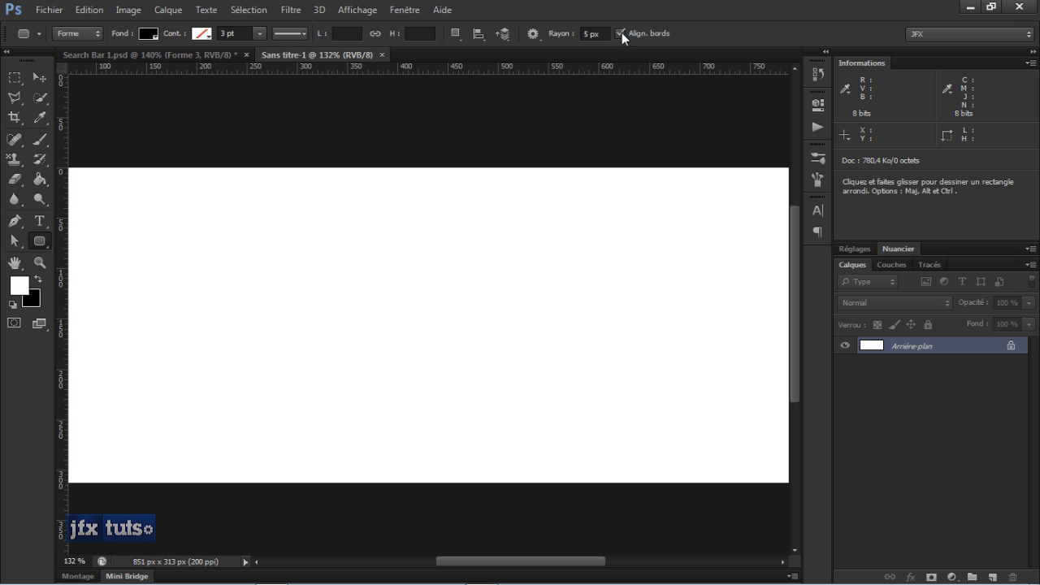
scroll(236, 246, down, 3)
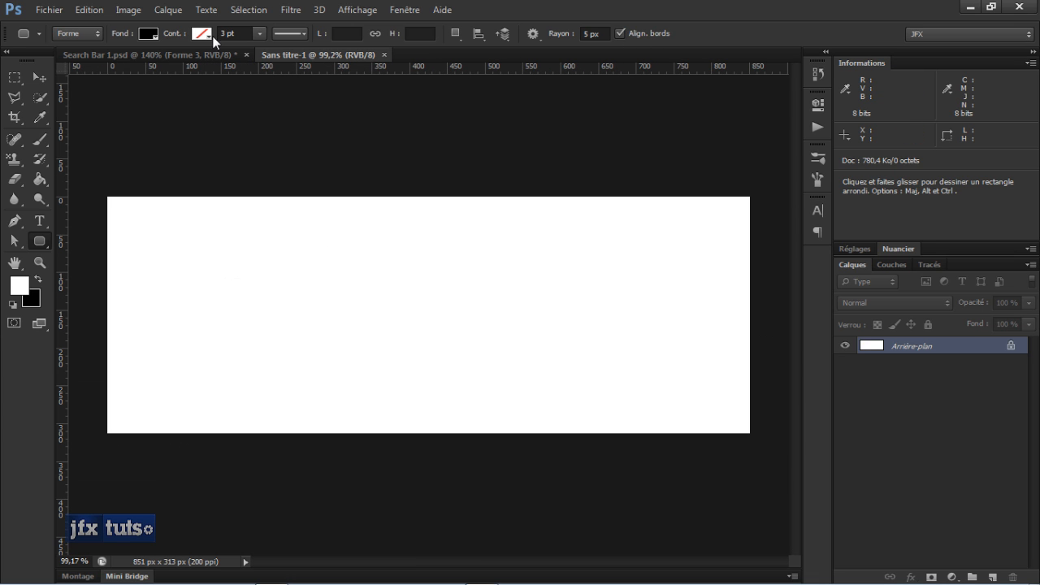
scroll(303, 257, up, 1)
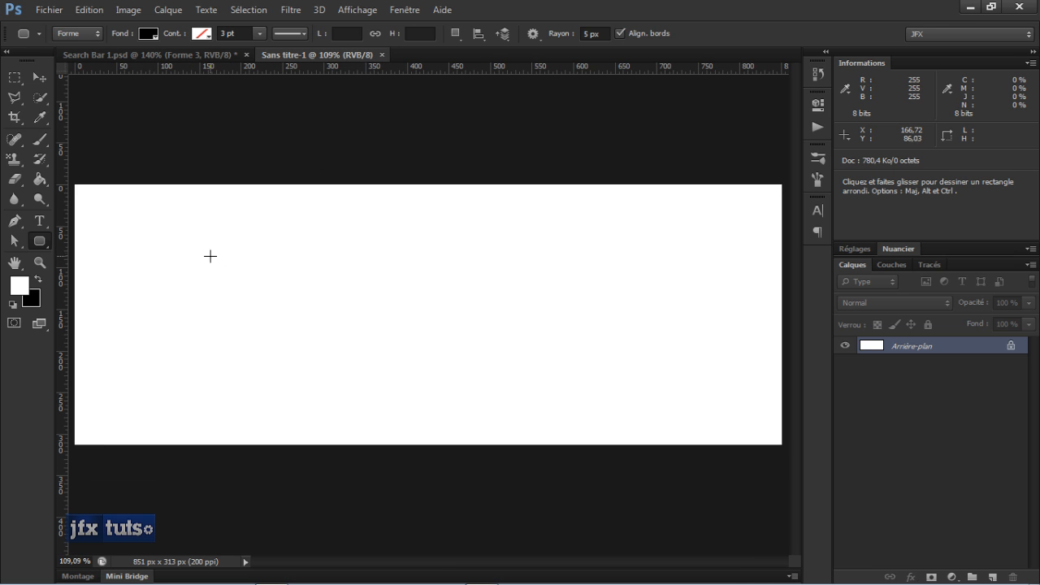
drag(211, 254, 643, 318)
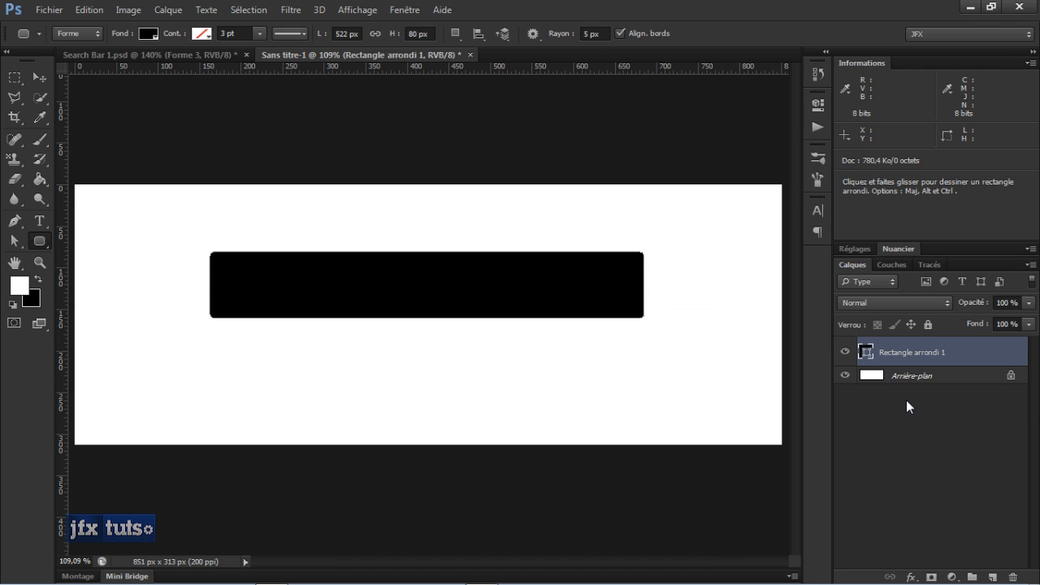
Draw a dark grey rounded rectangle about 479 × 46 px inside the black one and place its layer above the black shape's layer.
click(921, 437)
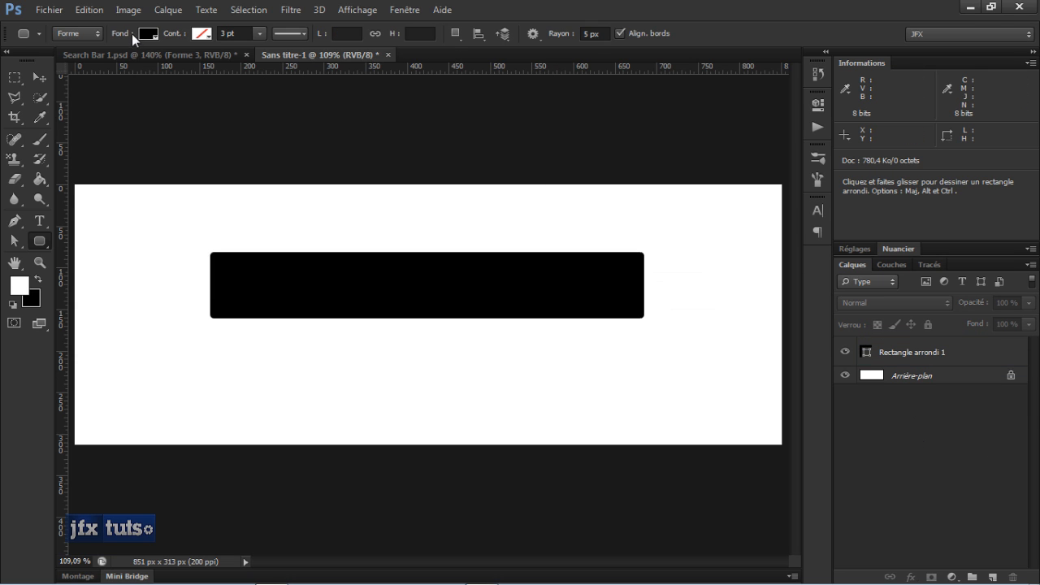
click(149, 35)
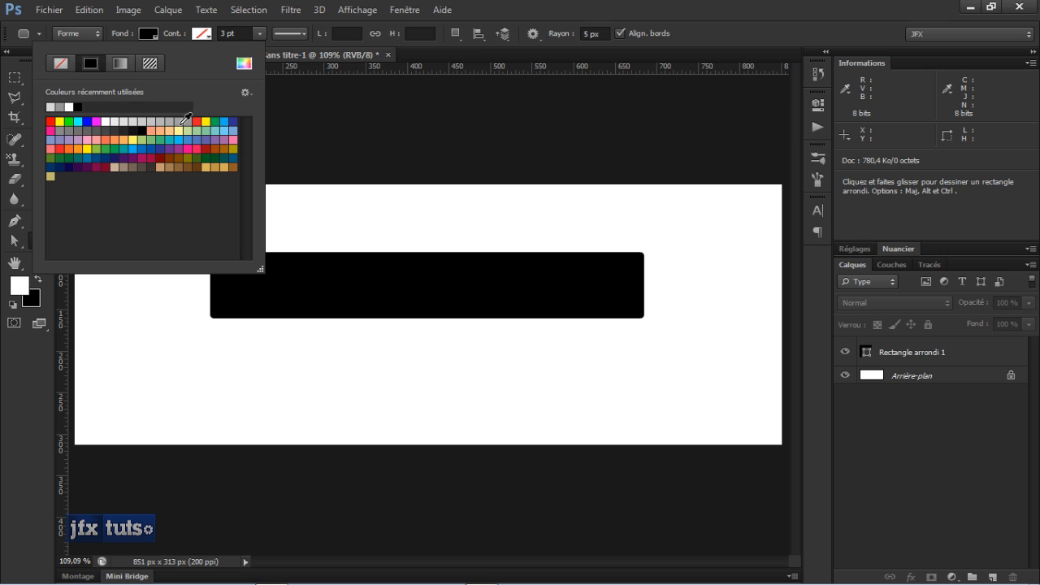
click(122, 130)
click(505, 10)
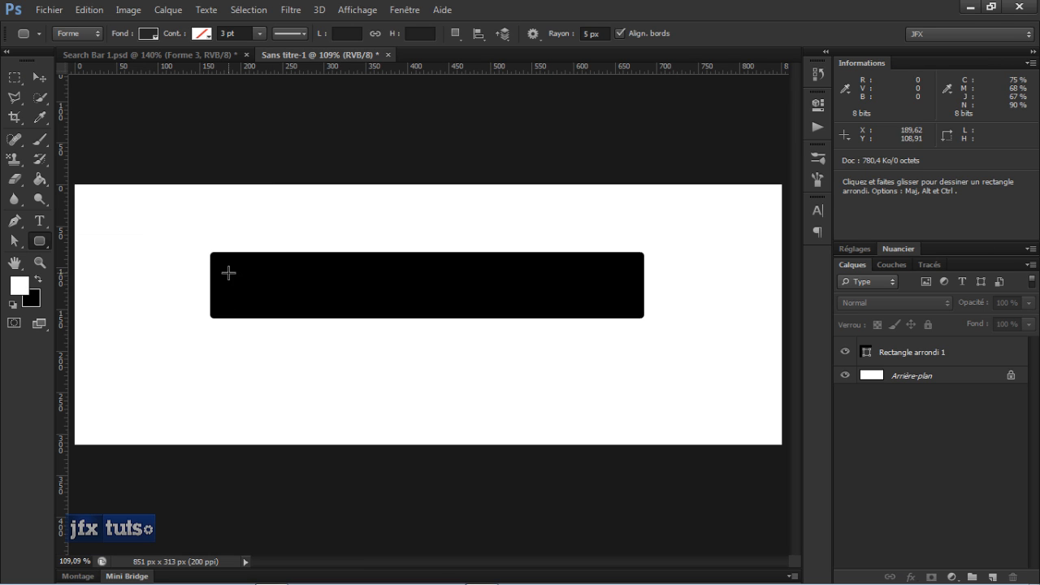
click(936, 362)
click(936, 376)
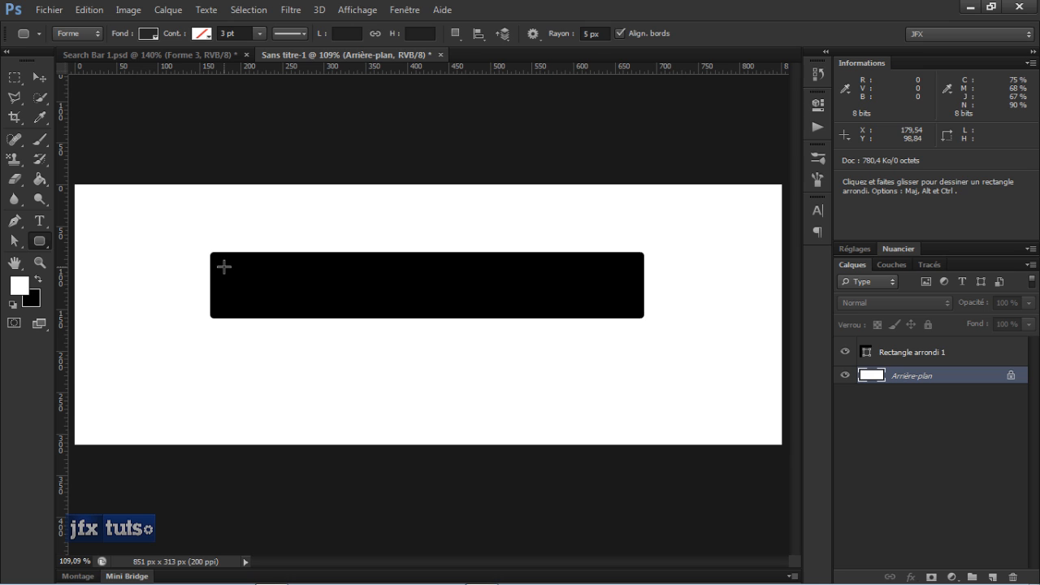
drag(226, 266, 623, 304)
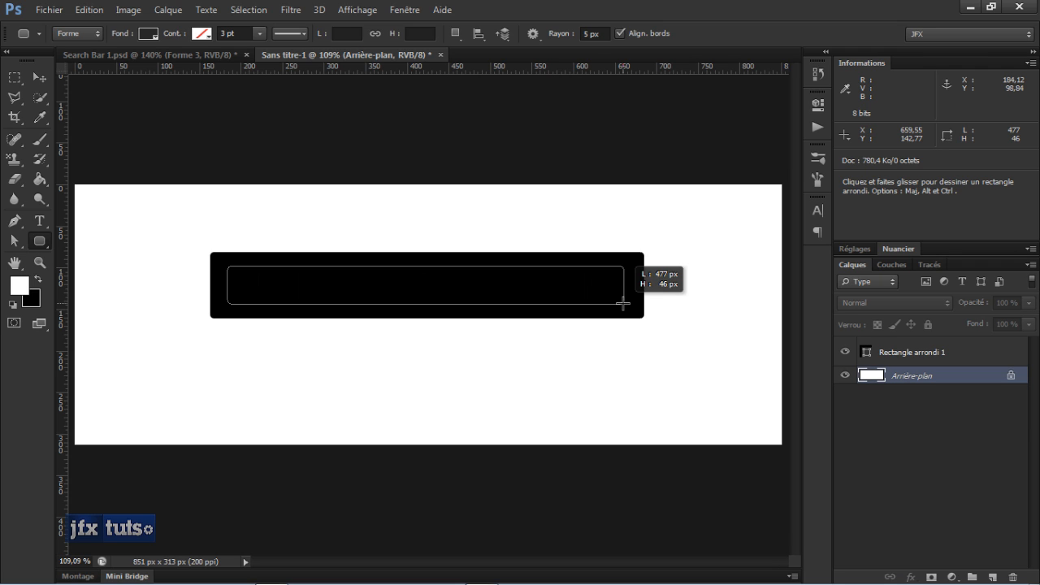
drag(624, 304, 625, 304)
drag(966, 384, 962, 350)
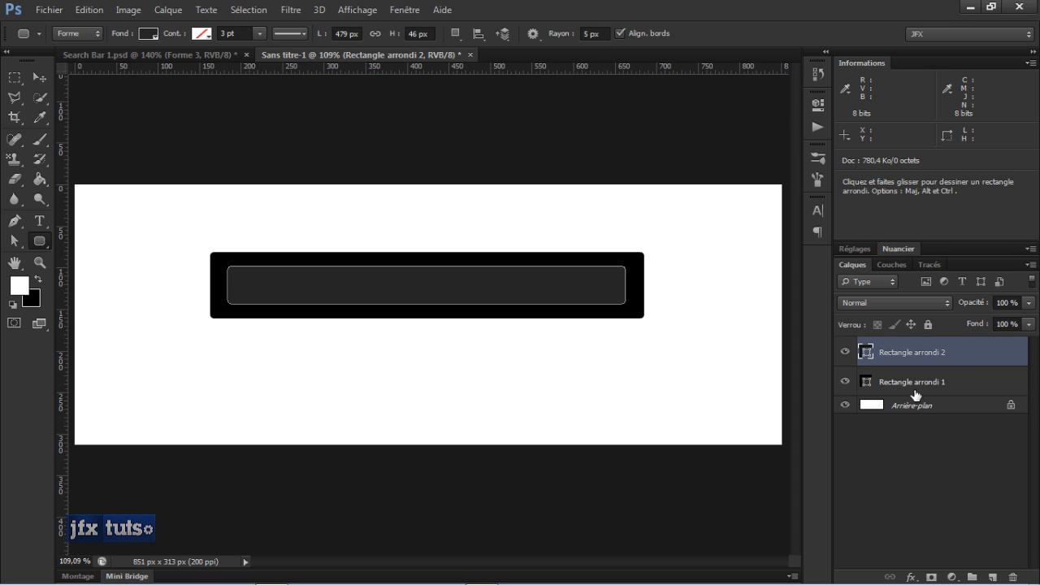
Center both rounded rectangles horizontally and vertically on the background.
shift+click(915, 384)
shift+click(914, 405)
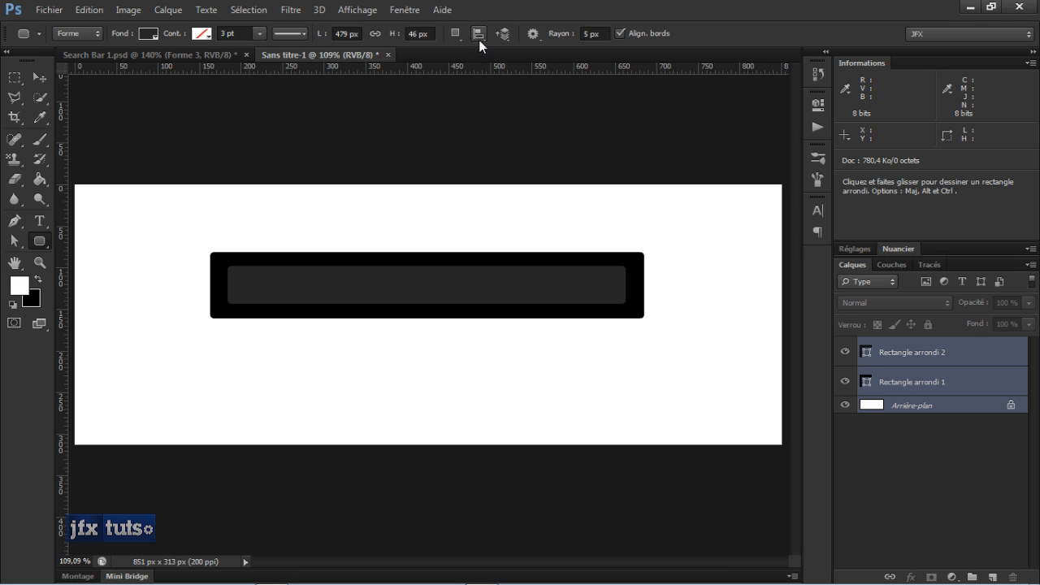
click(39, 77)
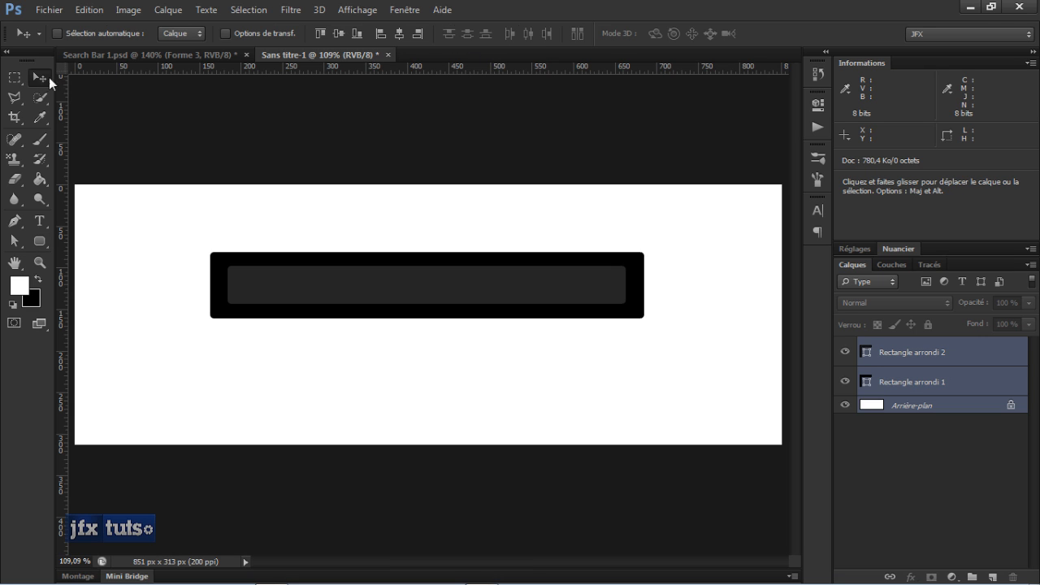
click(399, 34)
click(339, 37)
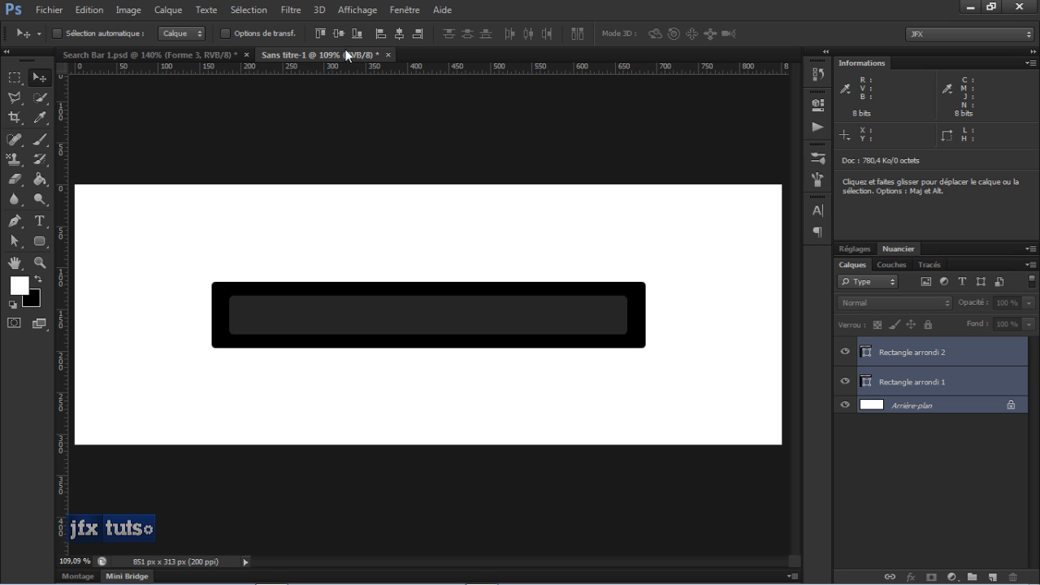
Draw a medium grey rounded rectangle about 106 × 46 px over the right end of the dark grey bar as a separate shape.
click(933, 451)
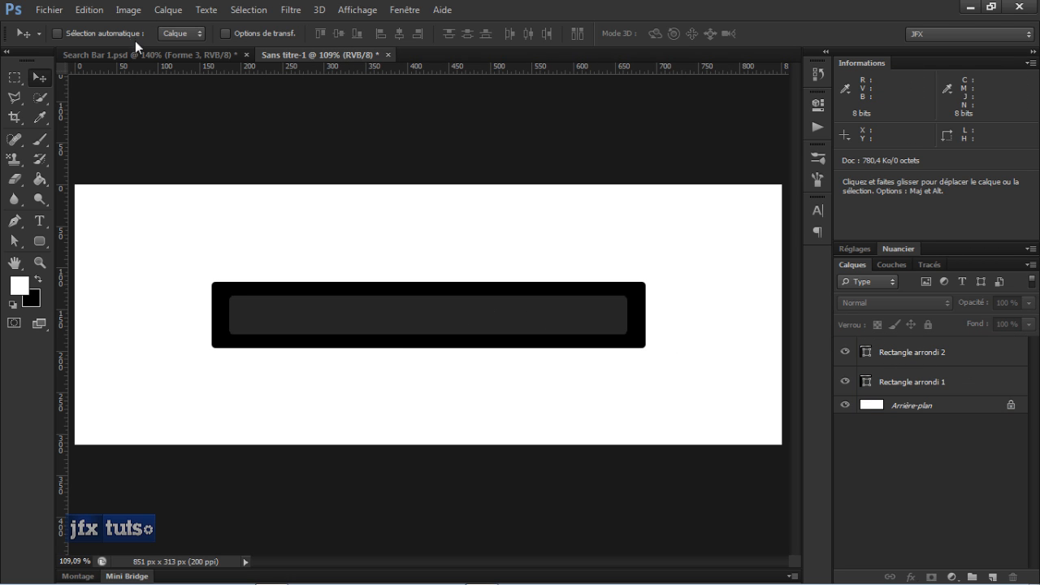
key(u)
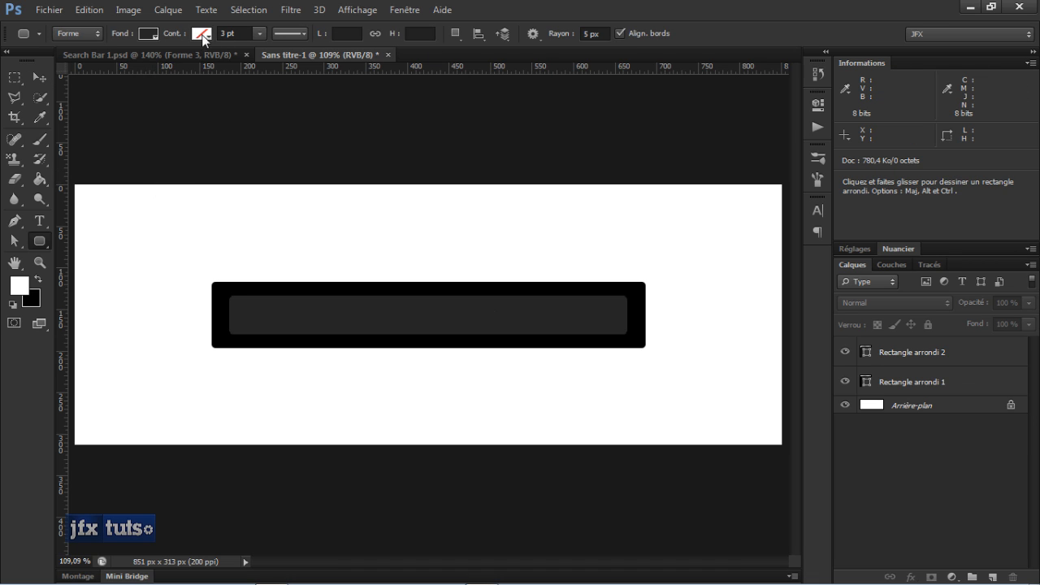
click(156, 34)
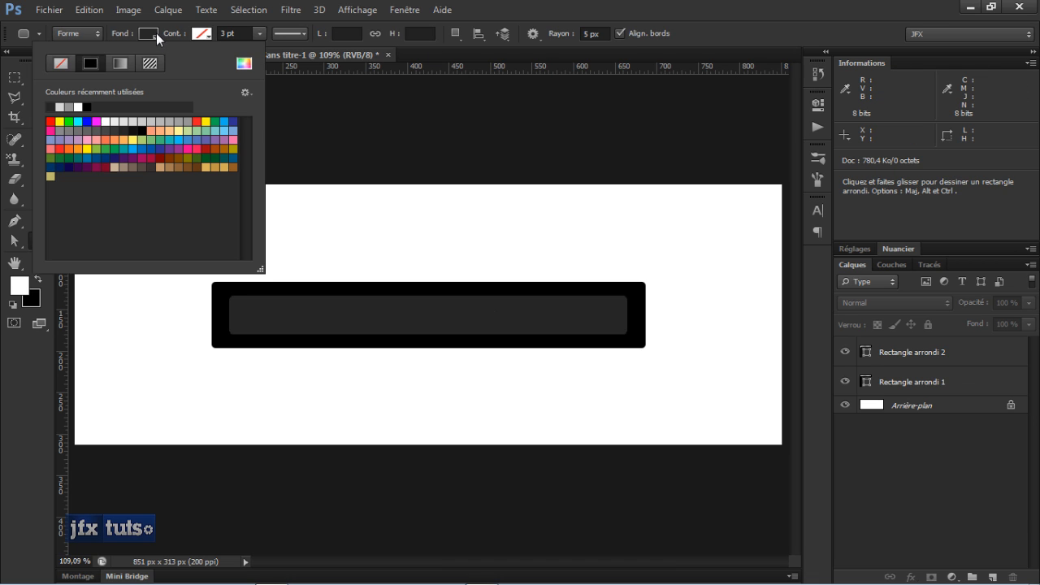
click(87, 130)
click(660, 13)
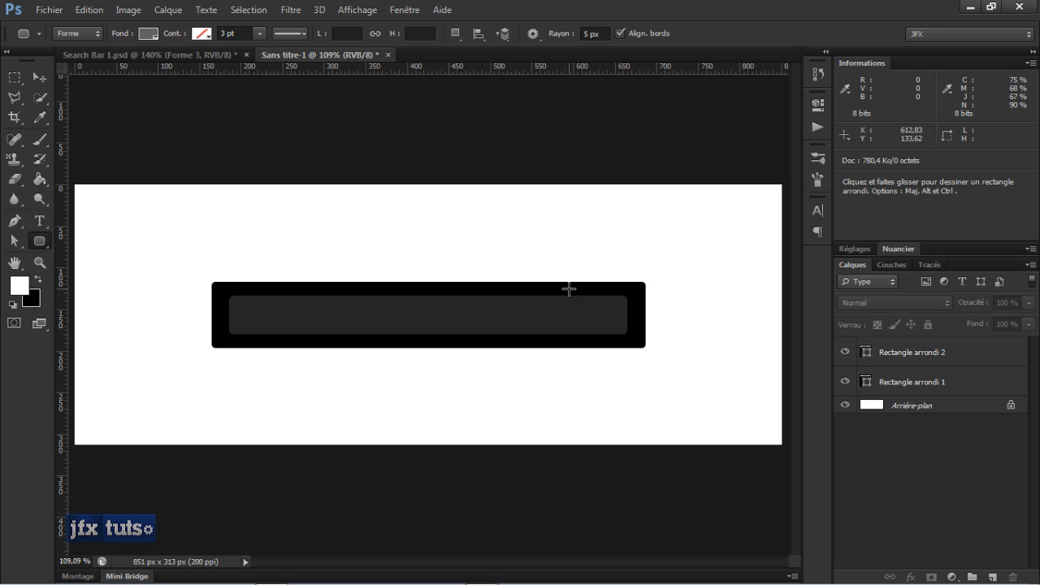
scroll(591, 317, up, 5)
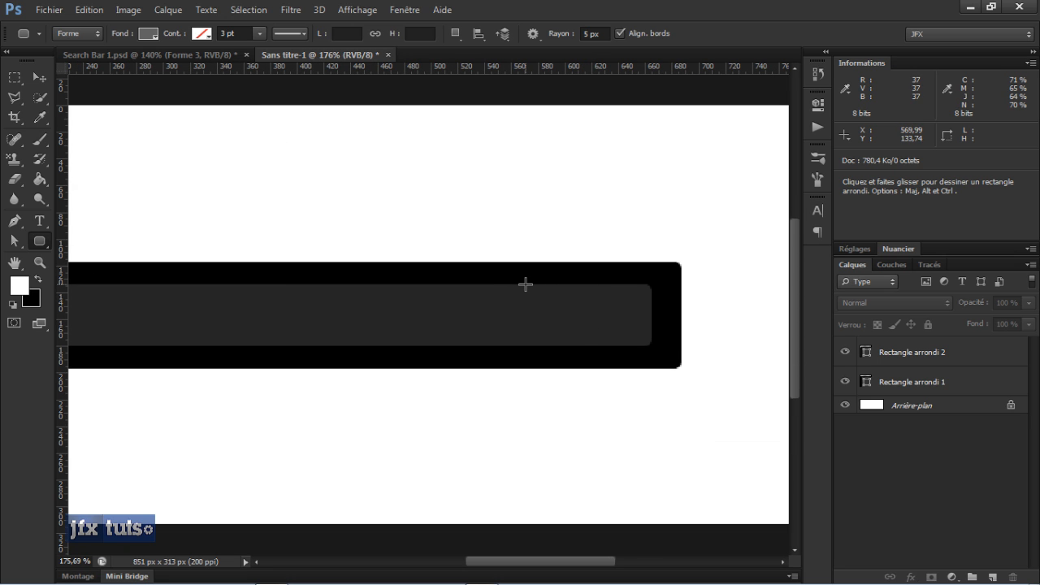
drag(510, 284, 652, 346)
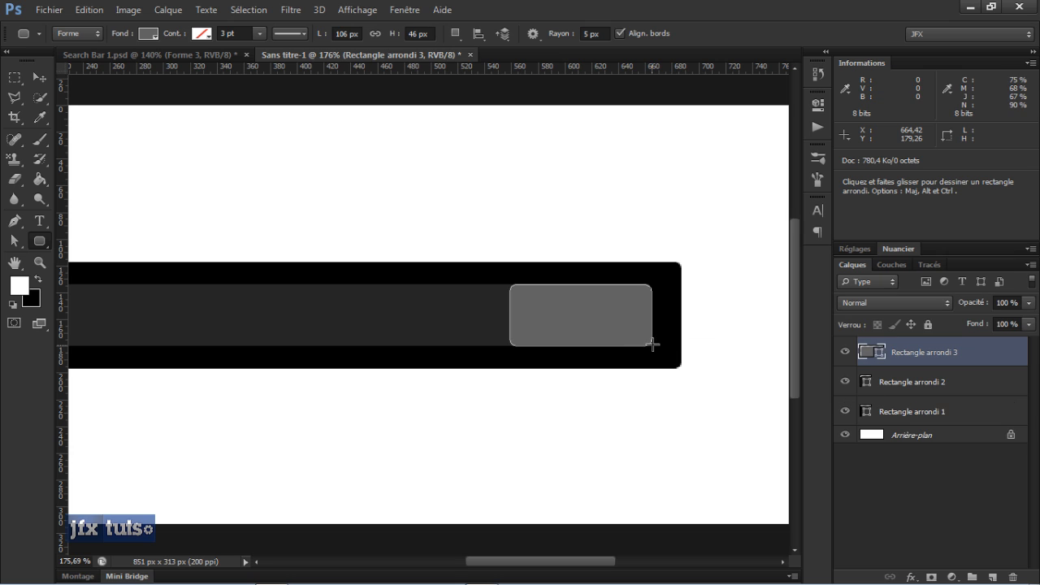
Rename the medium grey rectangle's layer as "button".
double_click(929, 352)
text(but)
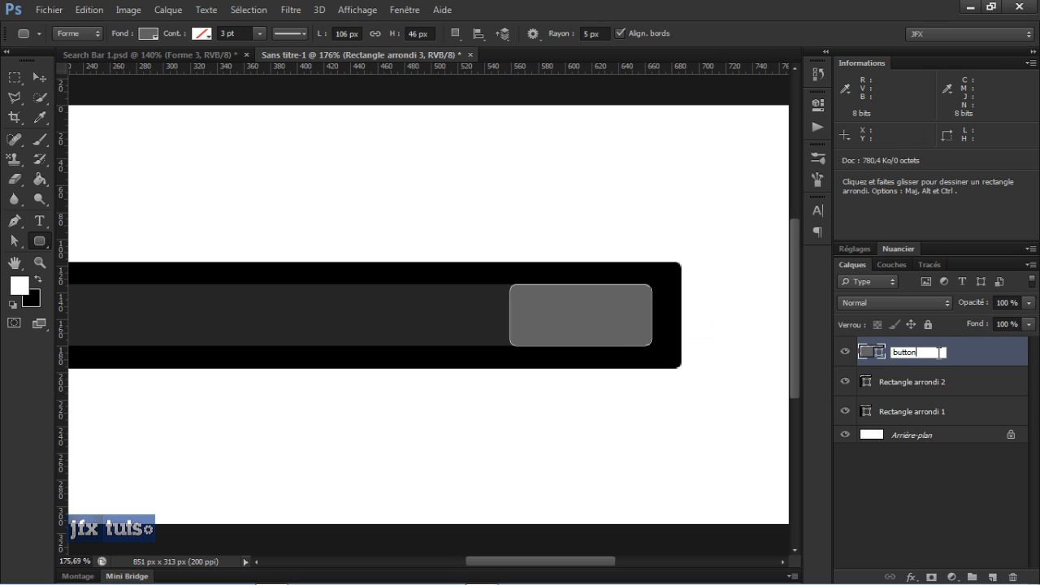
text(ton)
key(Return)
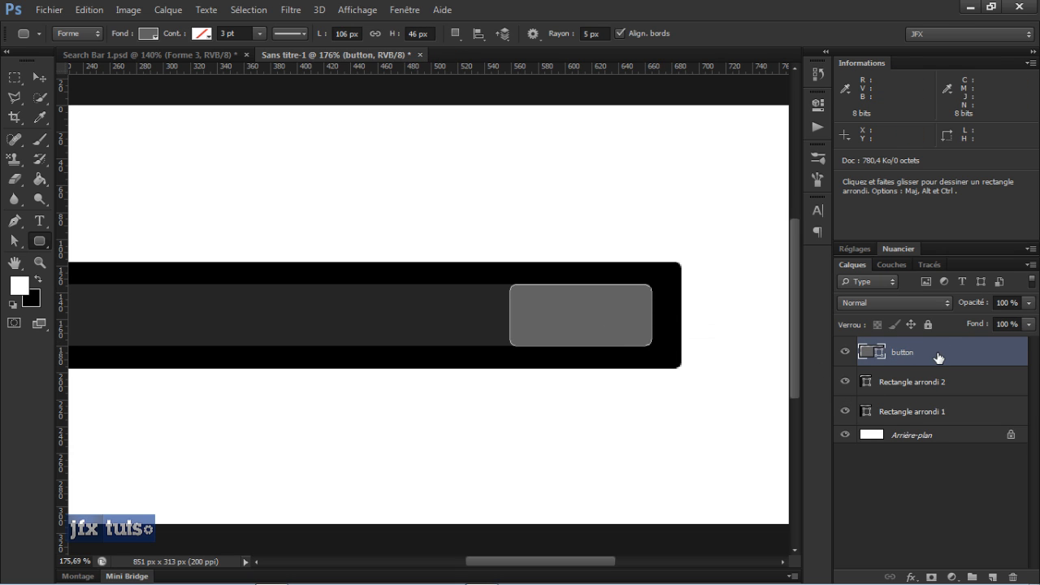
Switch the layer thumbnails to medium size and collapse the information read-out to give the layer list more room.
click(936, 417)
right_click(935, 478)
click(875, 483)
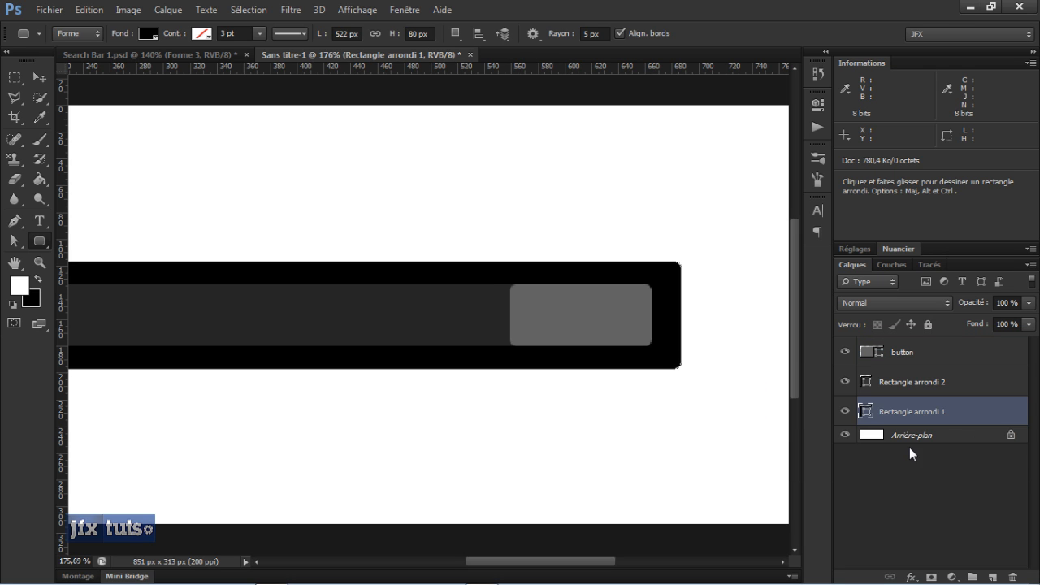
right_click(914, 478)
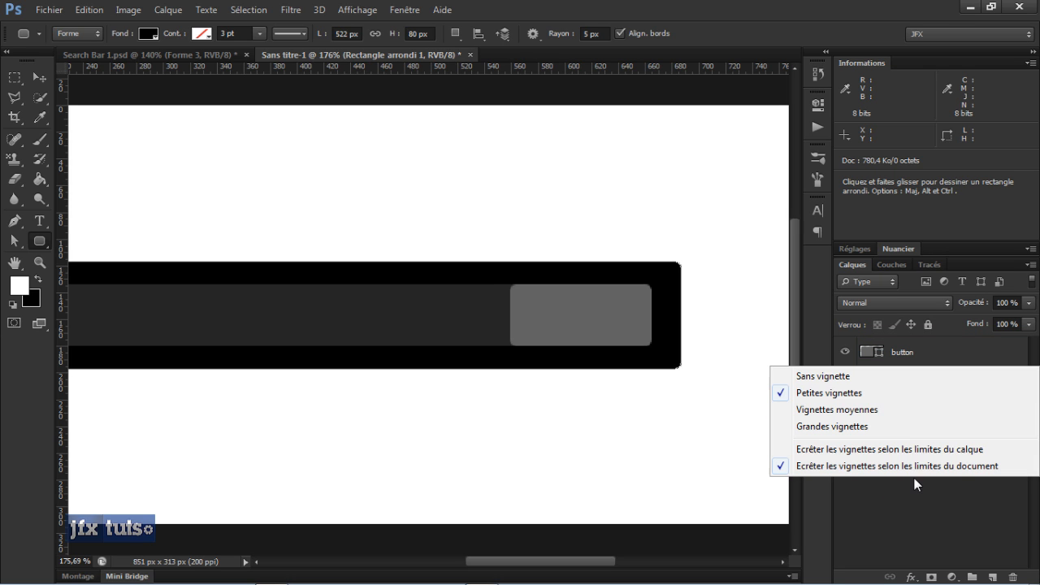
click(837, 409)
double_click(858, 60)
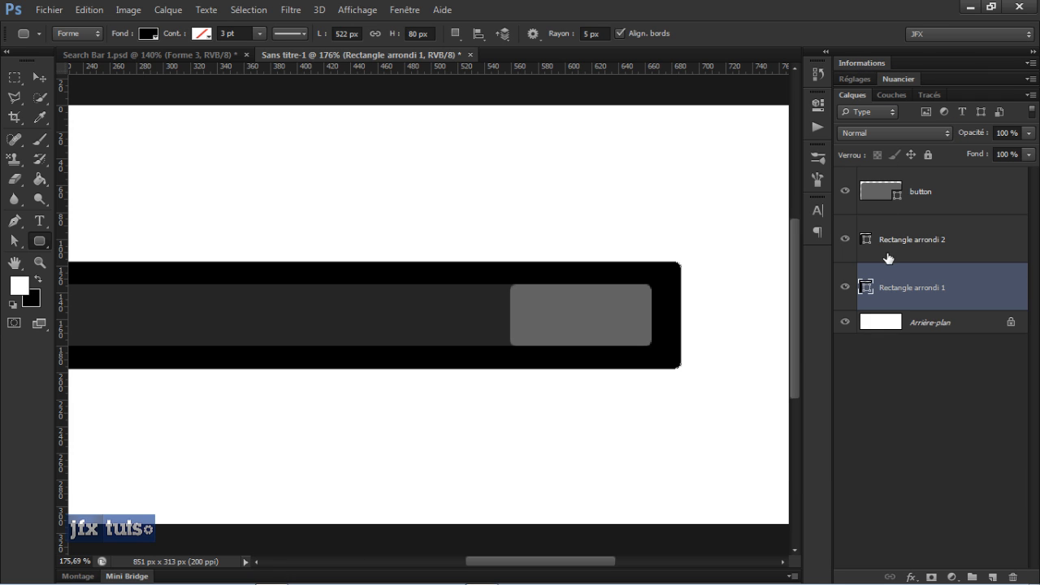
key(ctrl+0)
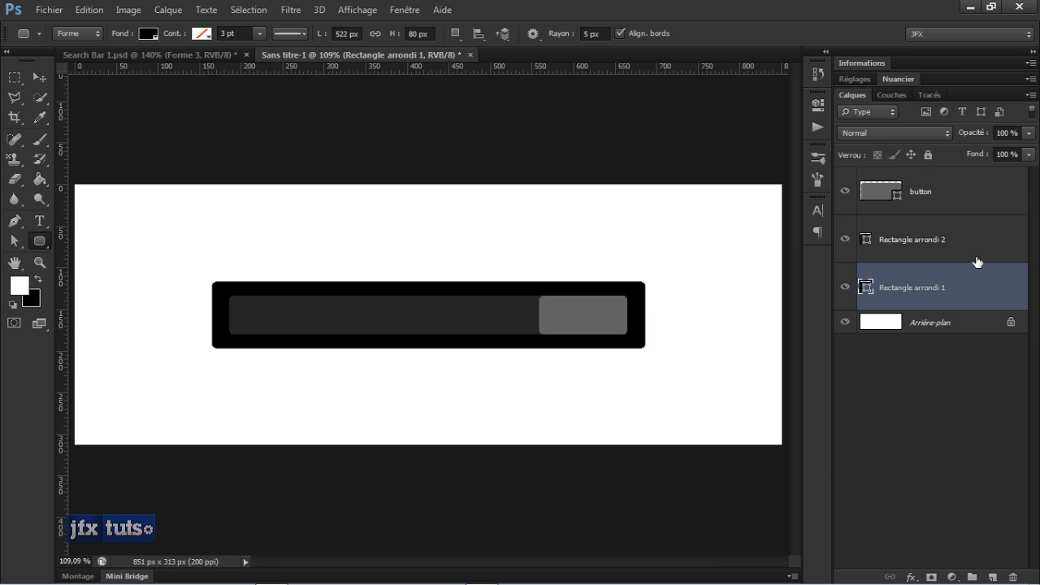
Apply the saved grey gradient layer style preset with stroke, inner shadow, gradient overlay and drop shadow to the outer black rectangle.
key(v)
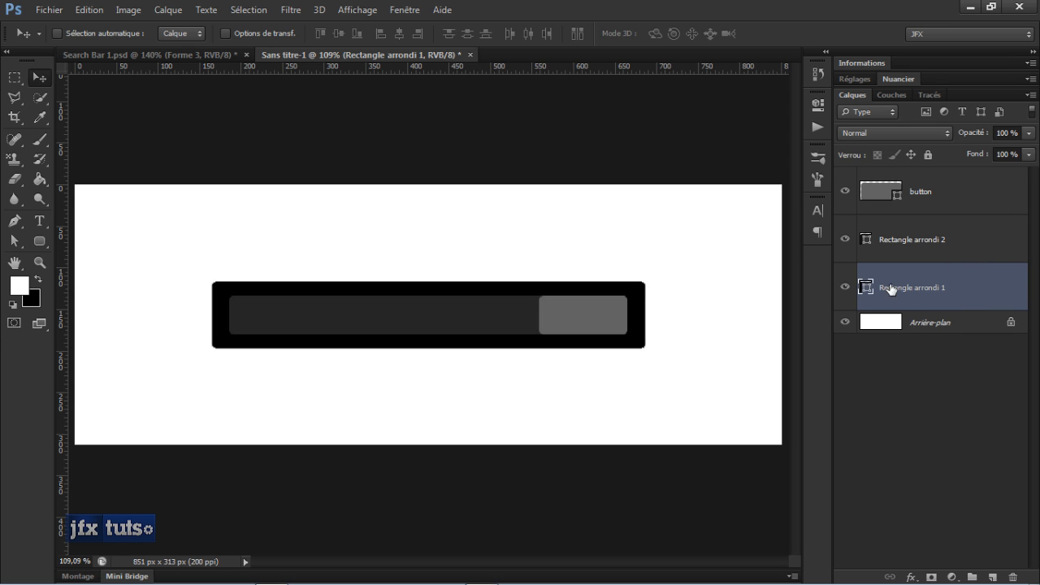
double_click(989, 289)
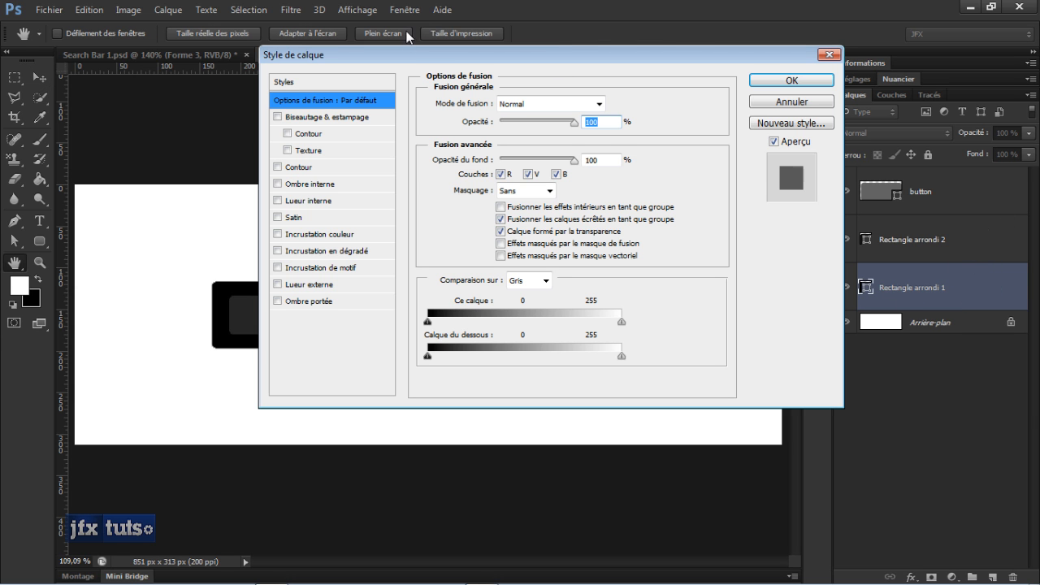
drag(431, 62, 543, 33)
click(415, 81)
click(606, 122)
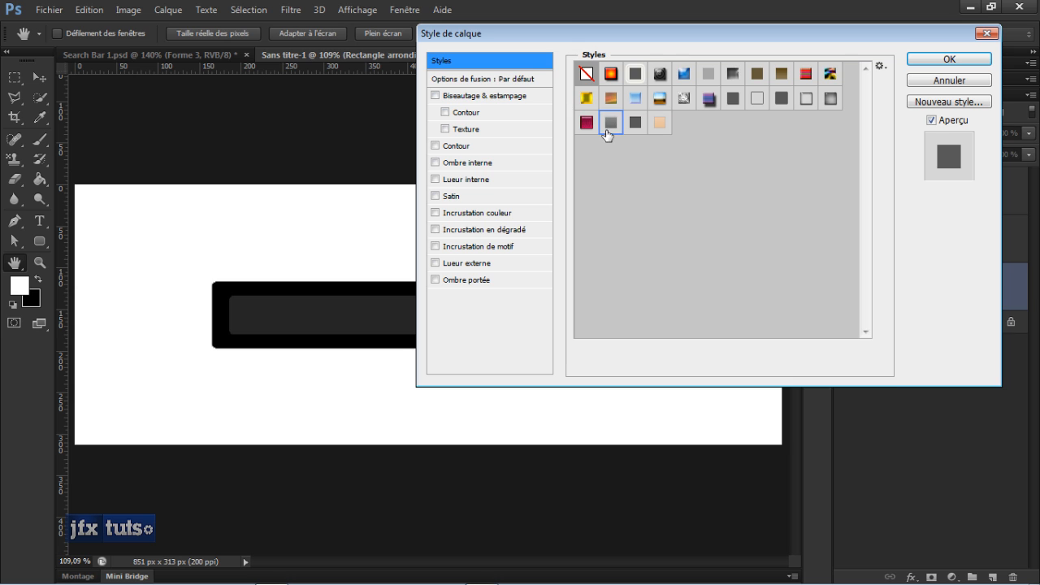
click(950, 58)
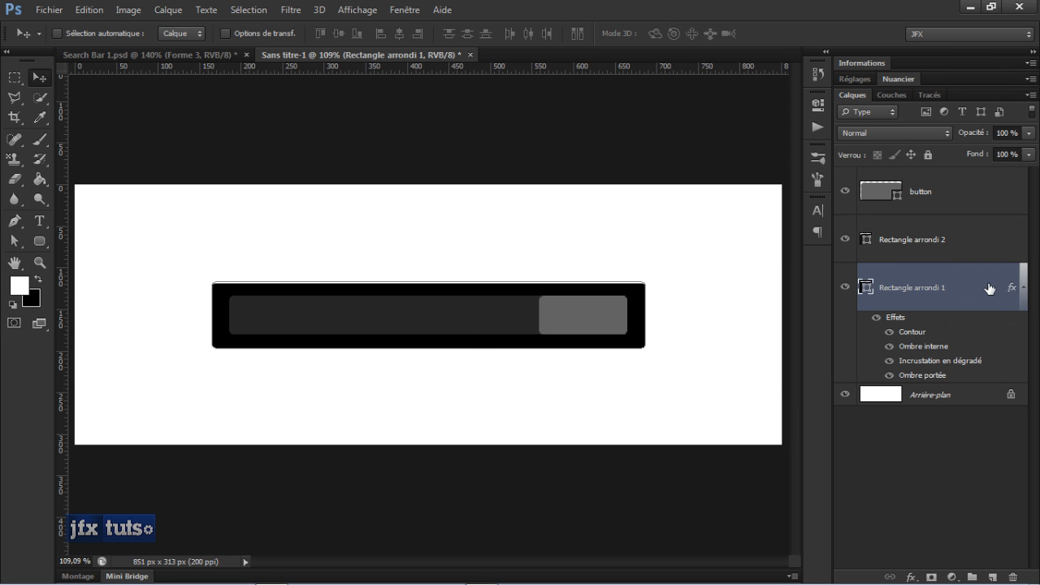
Change the outer rectangle's fill colour to light grey d0cece.
double_click(866, 289)
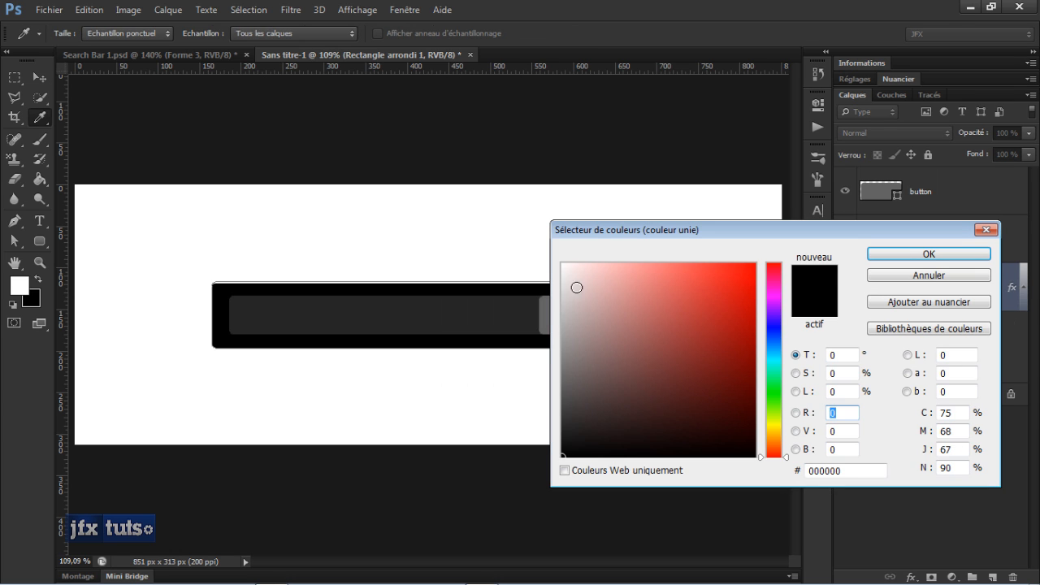
mouse_move(566, 299)
mouse_down()
mouse_move(563, 320)
mouse_move(562, 297)
mouse_up()
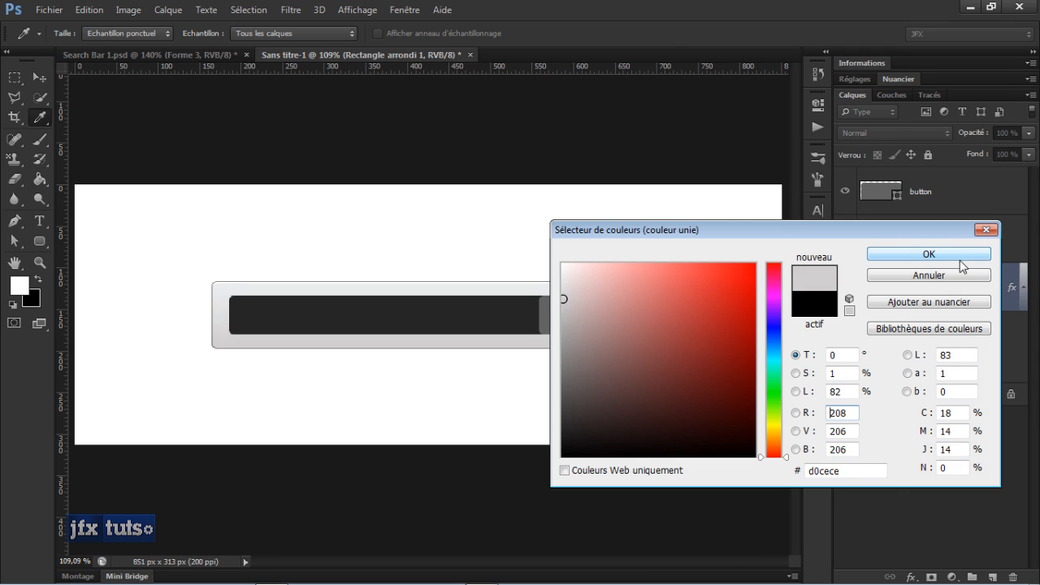
click(897, 255)
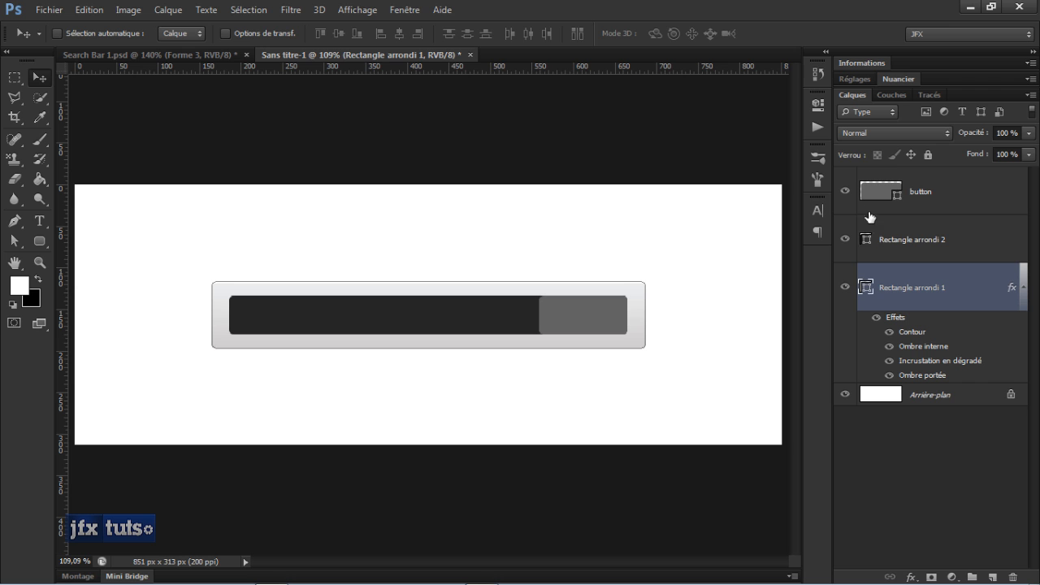
Change the button rectangle's fill colour to a light pink.
double_click(899, 196)
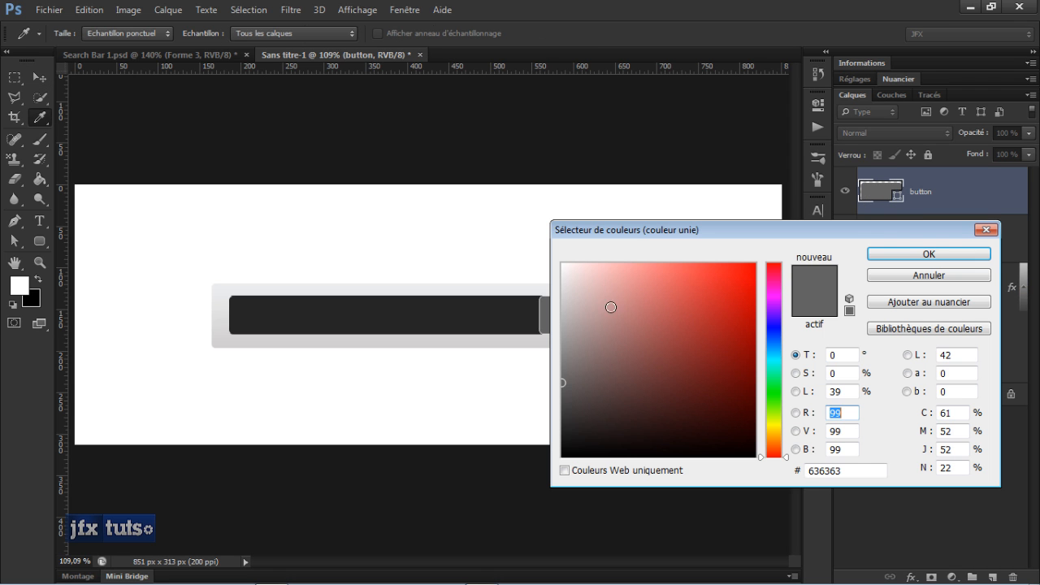
click(571, 294)
mouse_move(571, 294)
mouse_down()
mouse_move(593, 274)
mouse_move(617, 281)
mouse_up()
click(895, 254)
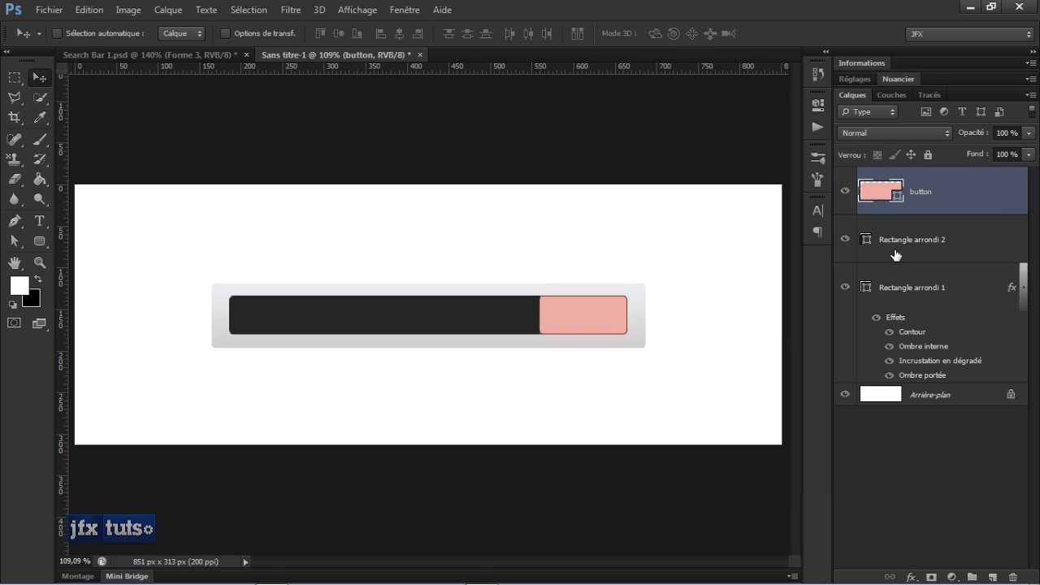
Change the inner bar's fill colour to very light grey ece8e8.
double_click(863, 241)
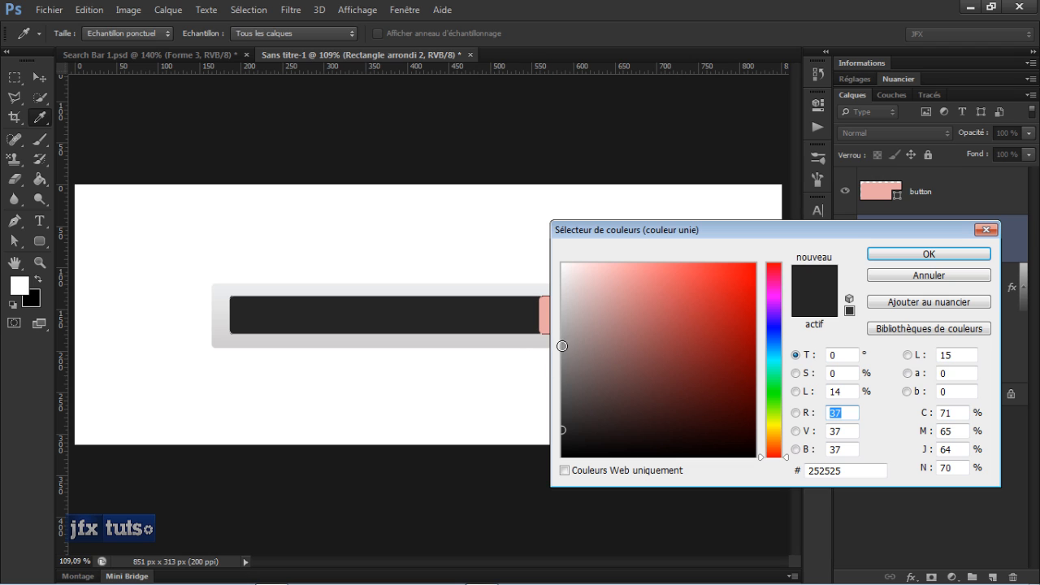
mouse_move(567, 308)
mouse_down()
mouse_move(563, 330)
mouse_move(565, 277)
mouse_up()
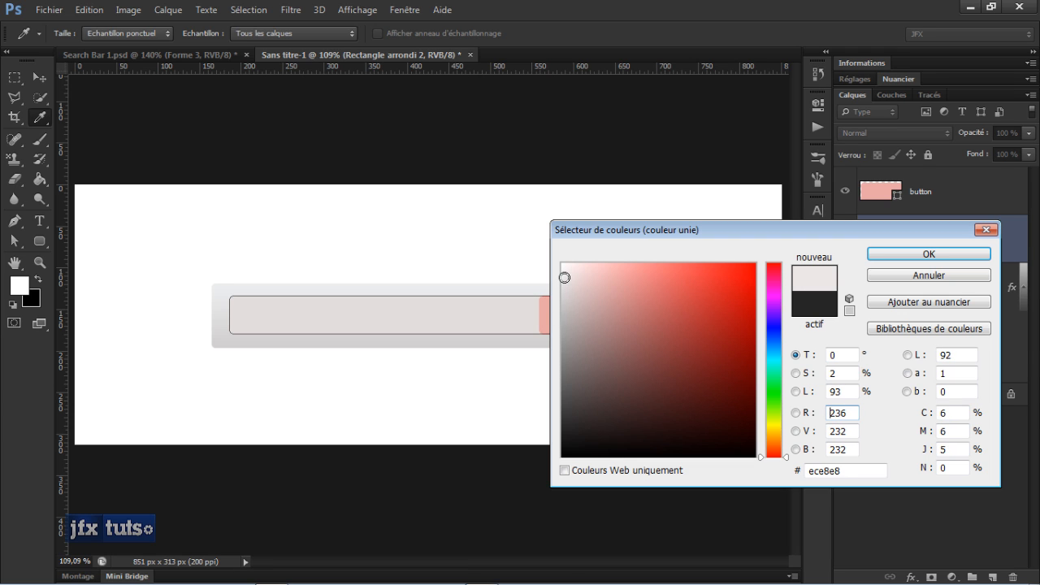
click(896, 258)
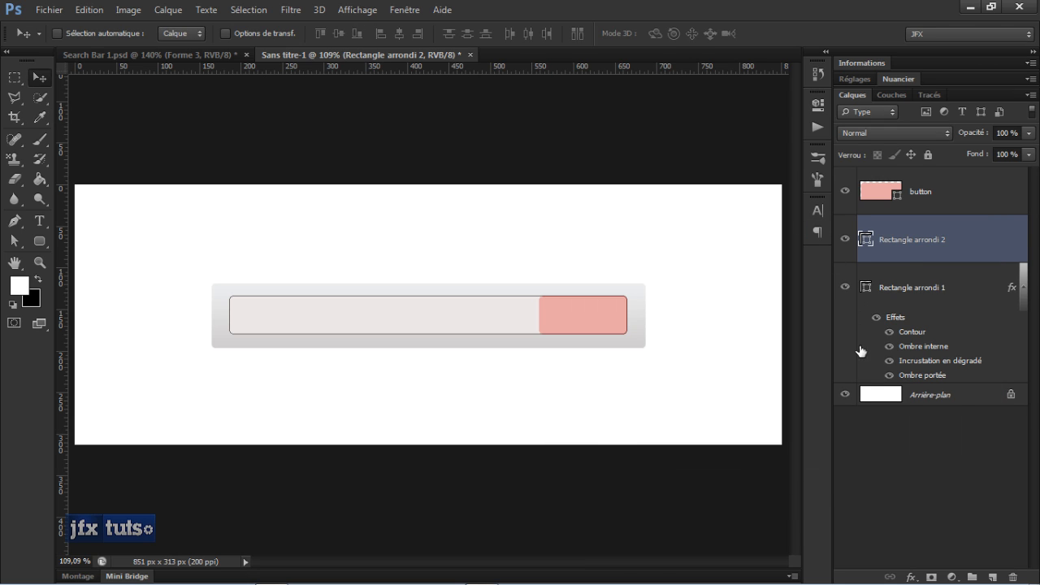
Hide the button and inner bar layers, and open the layer style settings of the outer rectangle.
click(977, 301)
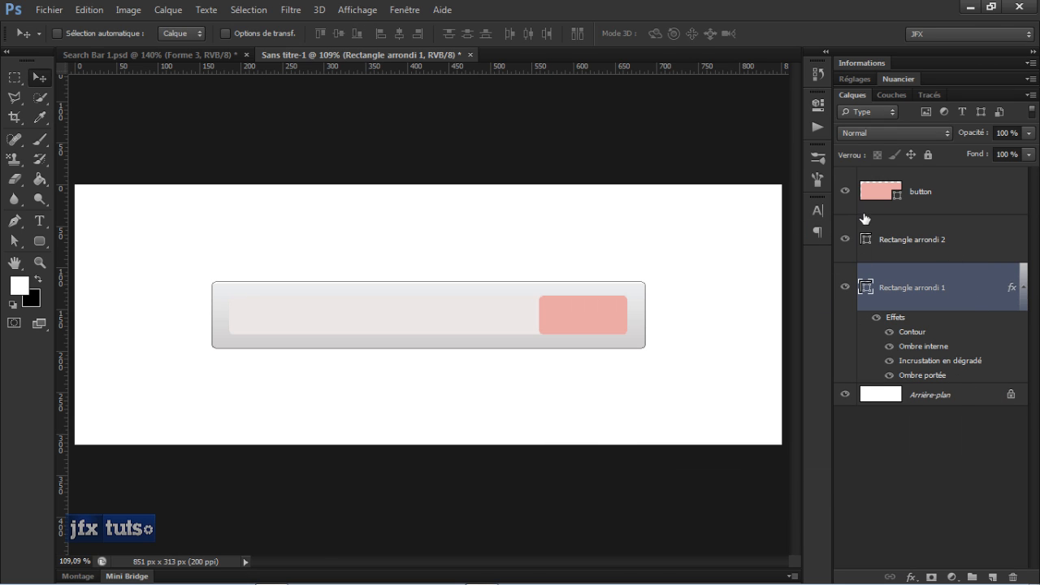
drag(848, 240, 849, 205)
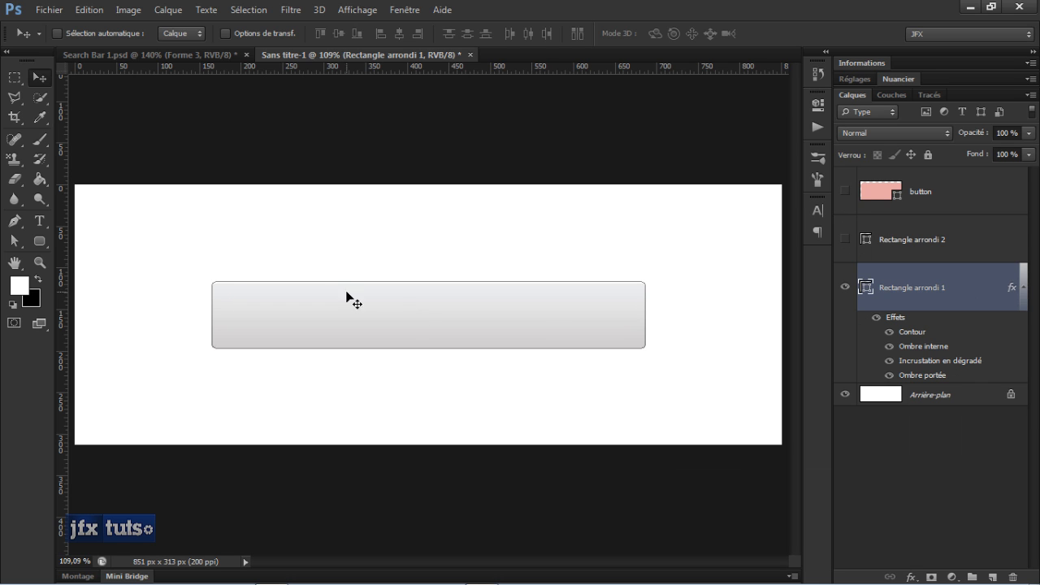
double_click(973, 293)
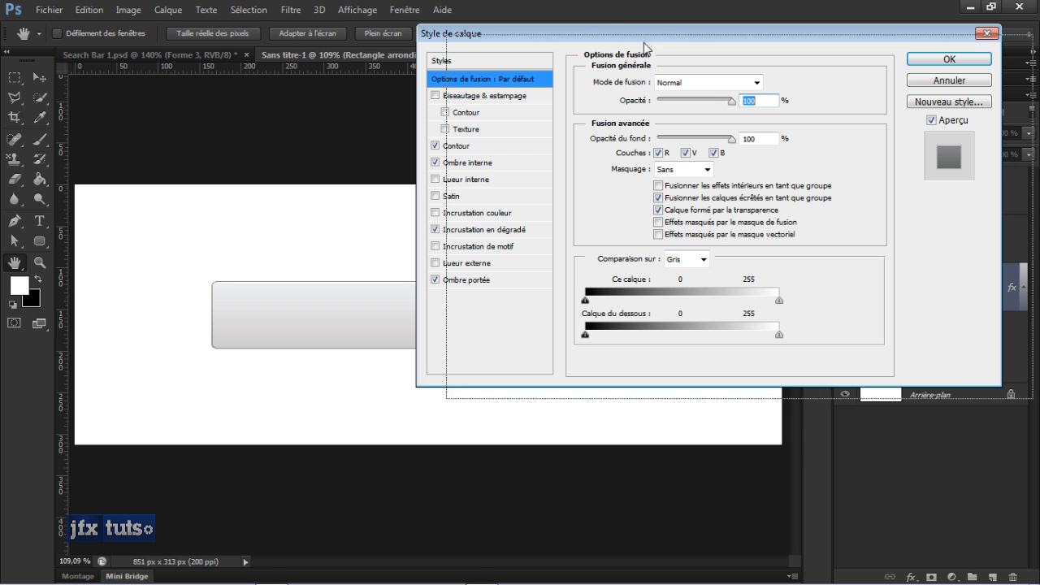
drag(613, 28, 643, 38)
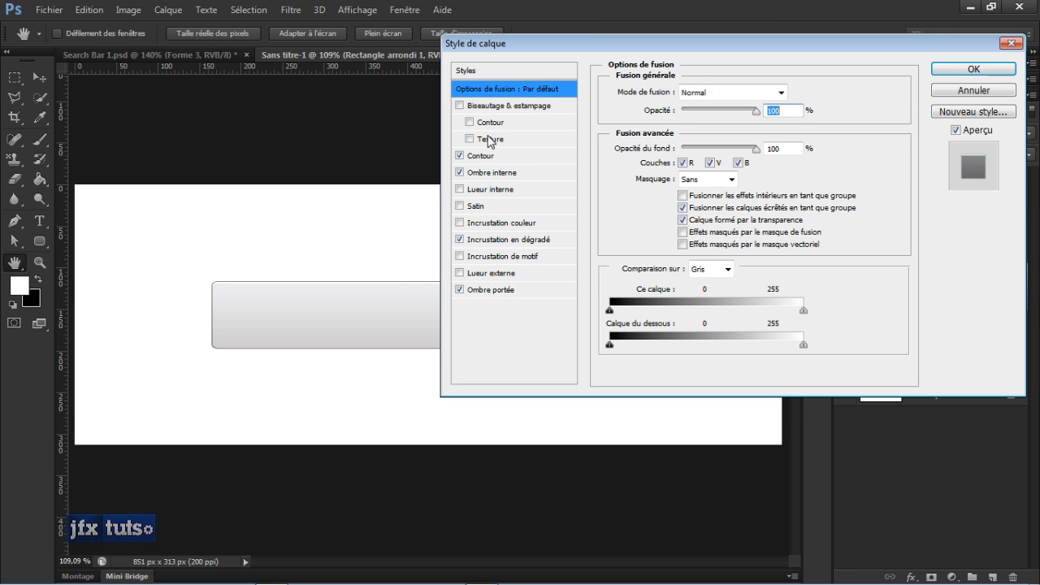
Examine the outer rectangle's drop shadow settings, including its distance and size.
click(504, 290)
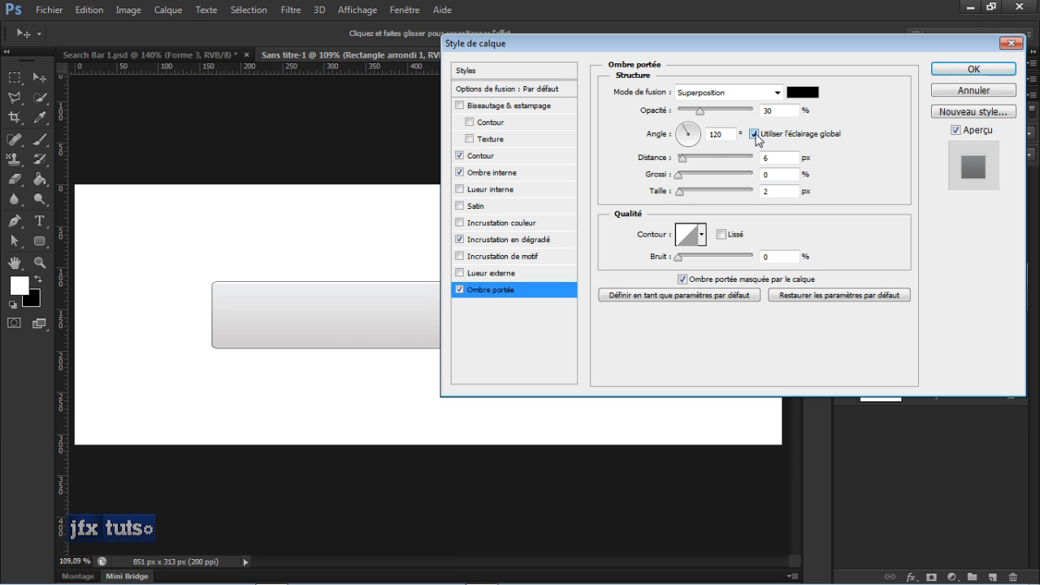
double_click(760, 159)
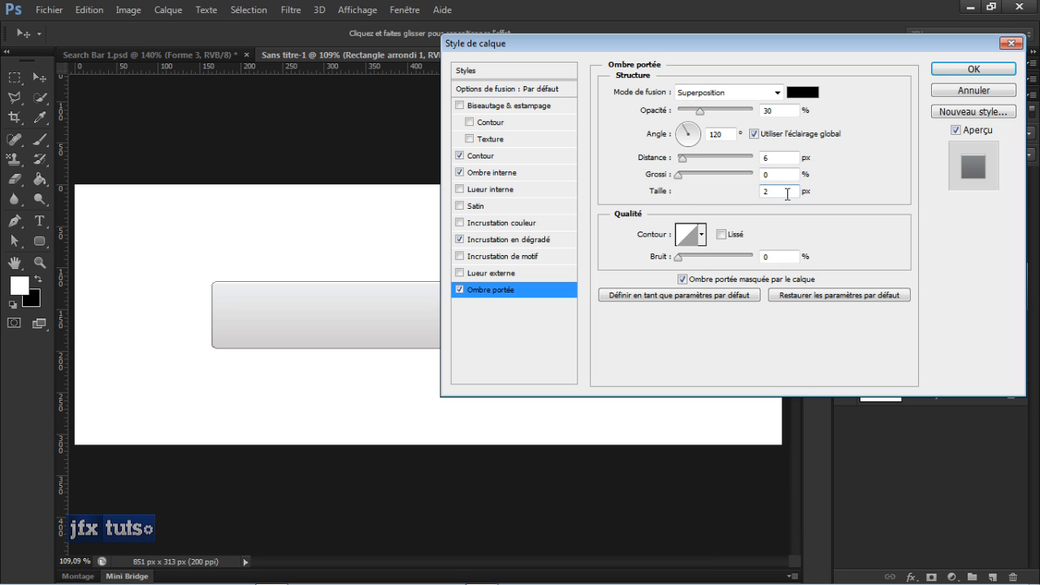
double_click(757, 192)
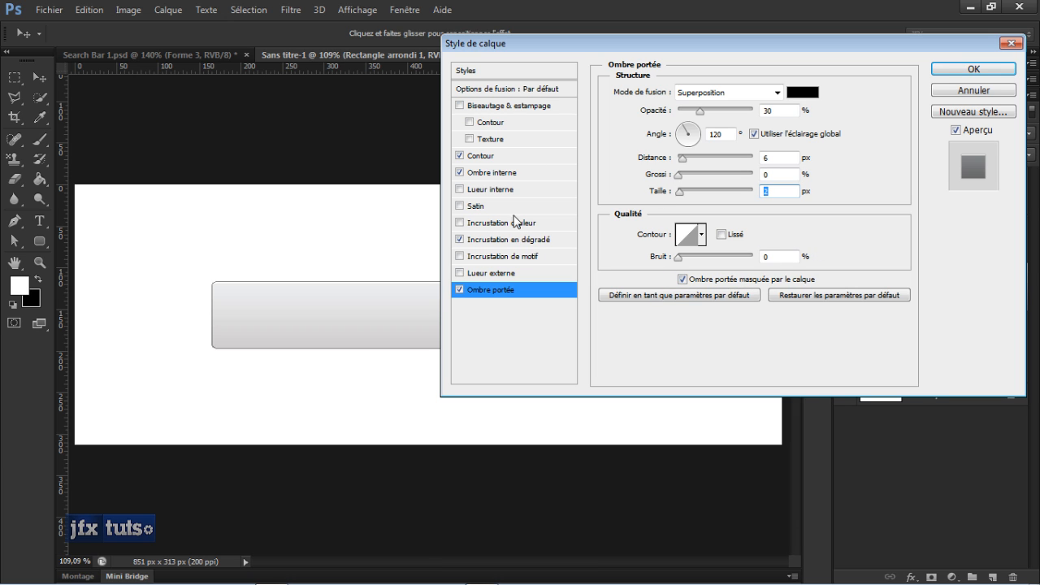
Examine the outer rectangle's gradient overlay settings, including the blend mode and the colour of the gradient's first stop.
click(489, 241)
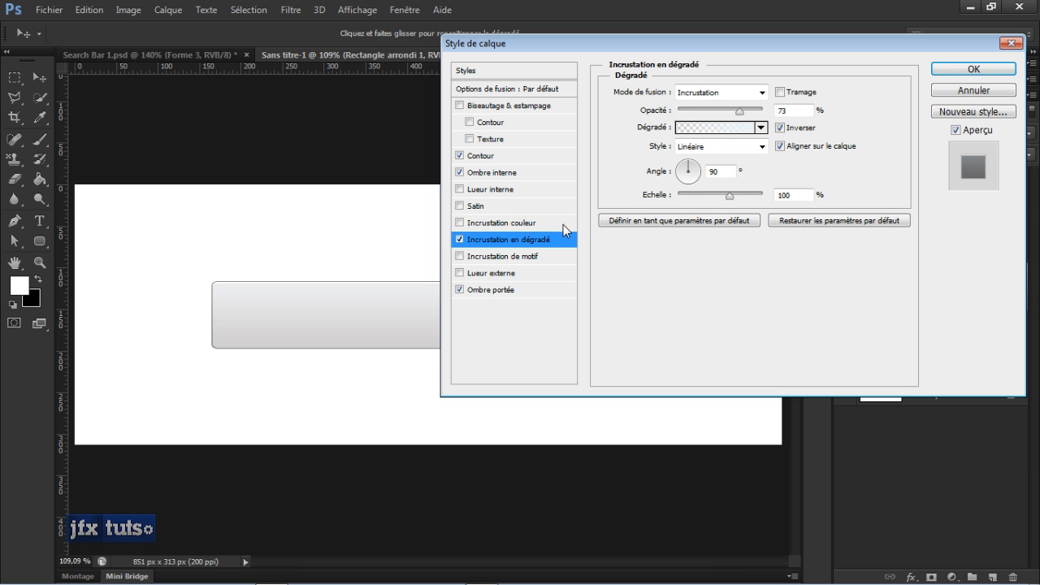
click(747, 93)
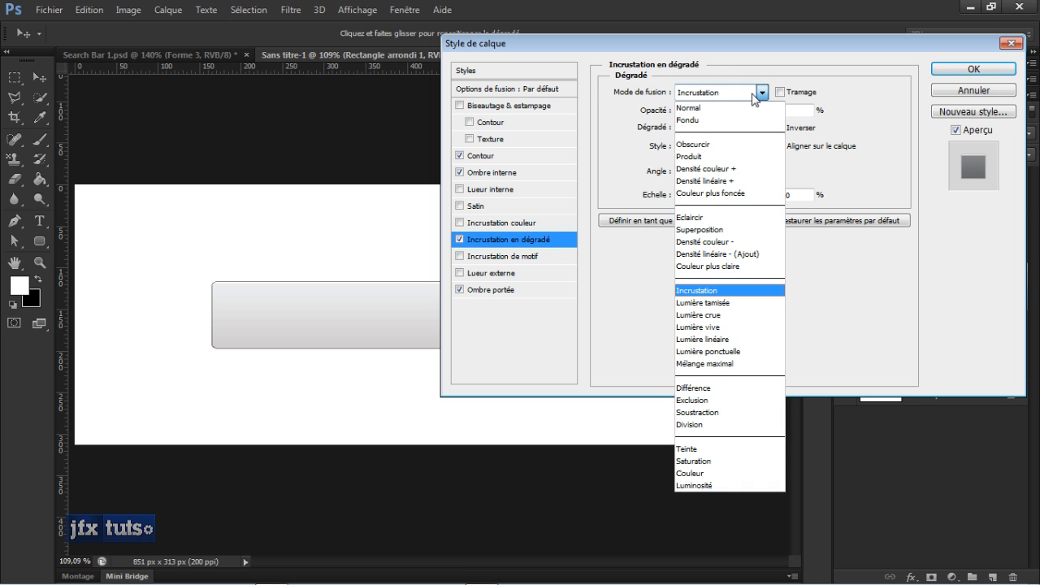
click(631, 109)
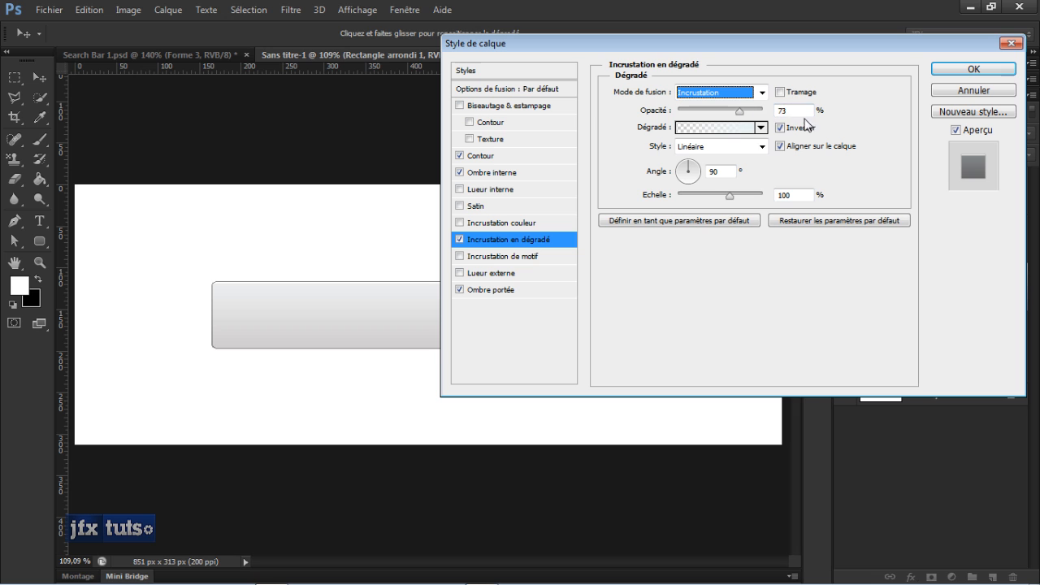
click(723, 128)
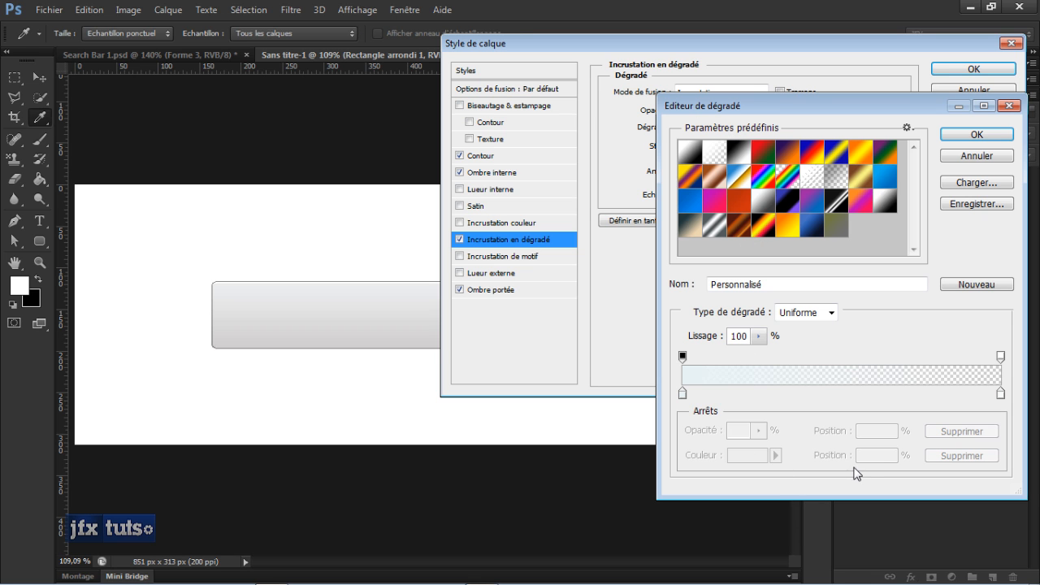
double_click(684, 396)
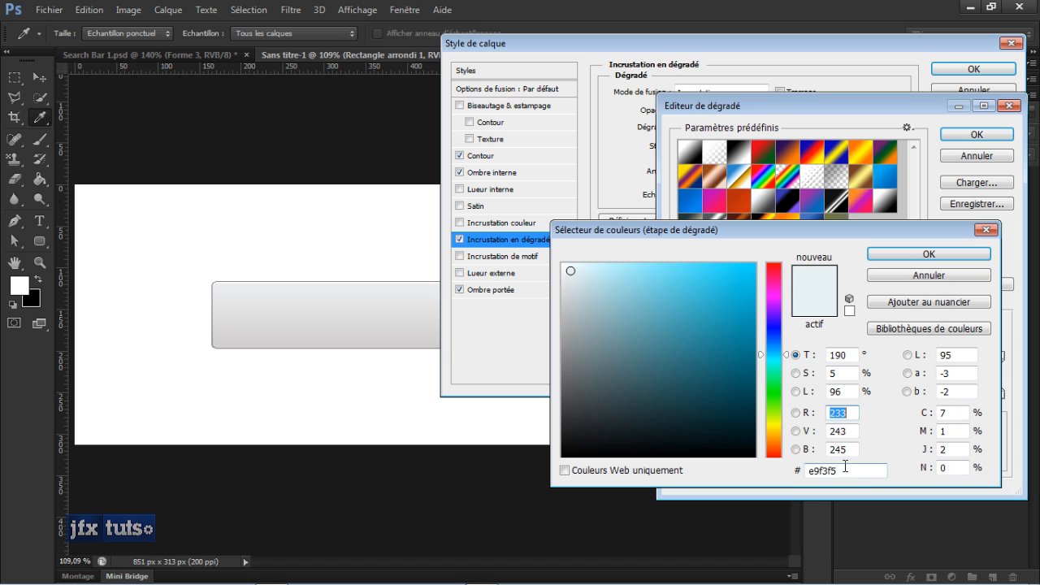
drag(845, 468, 800, 471)
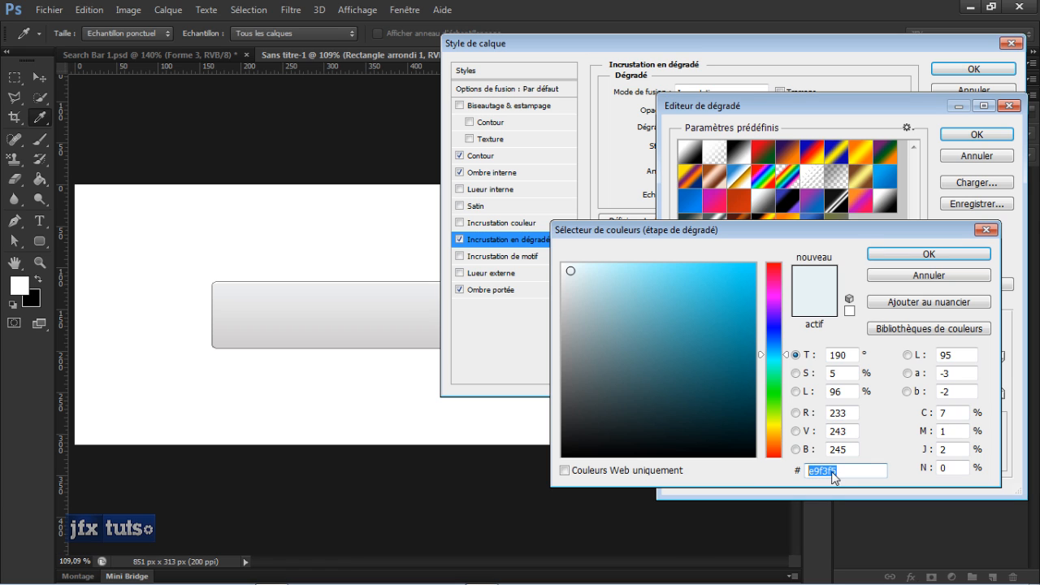
click(903, 258)
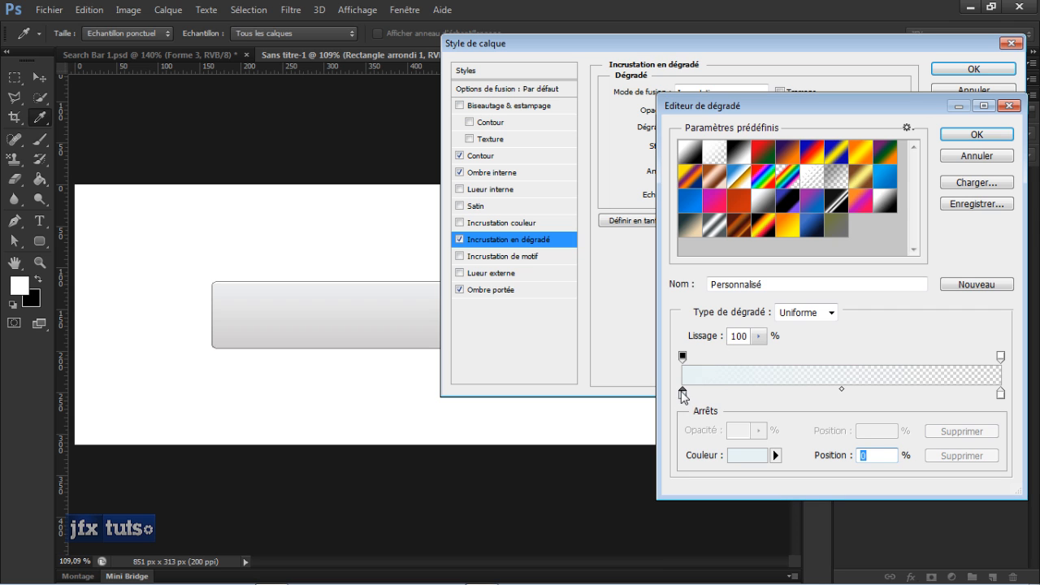
click(992, 135)
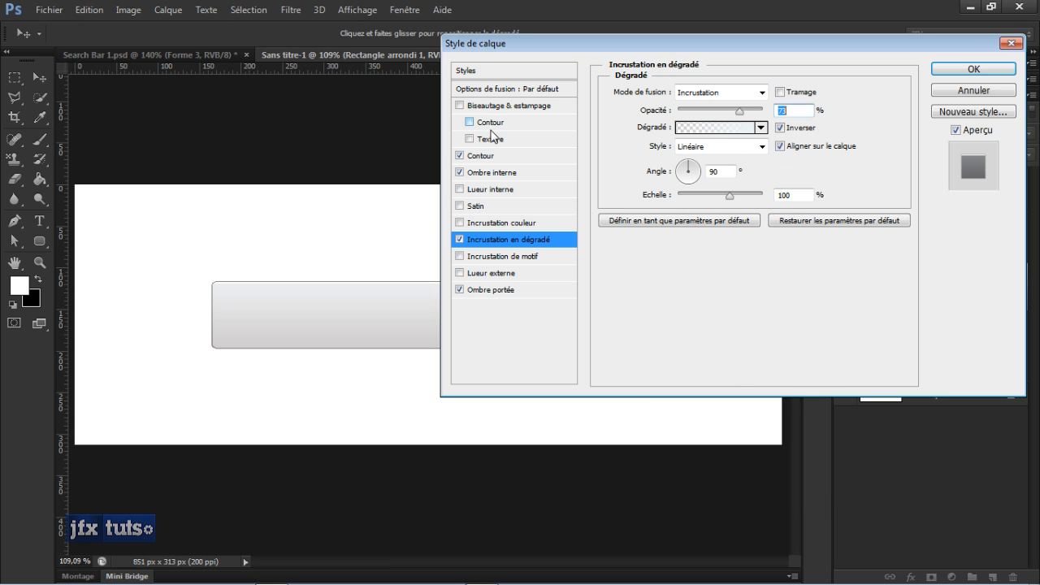
Examine the outer rectangle's inner shadow settings and colour and its stroke settings, and leave the layer style without changes.
click(488, 174)
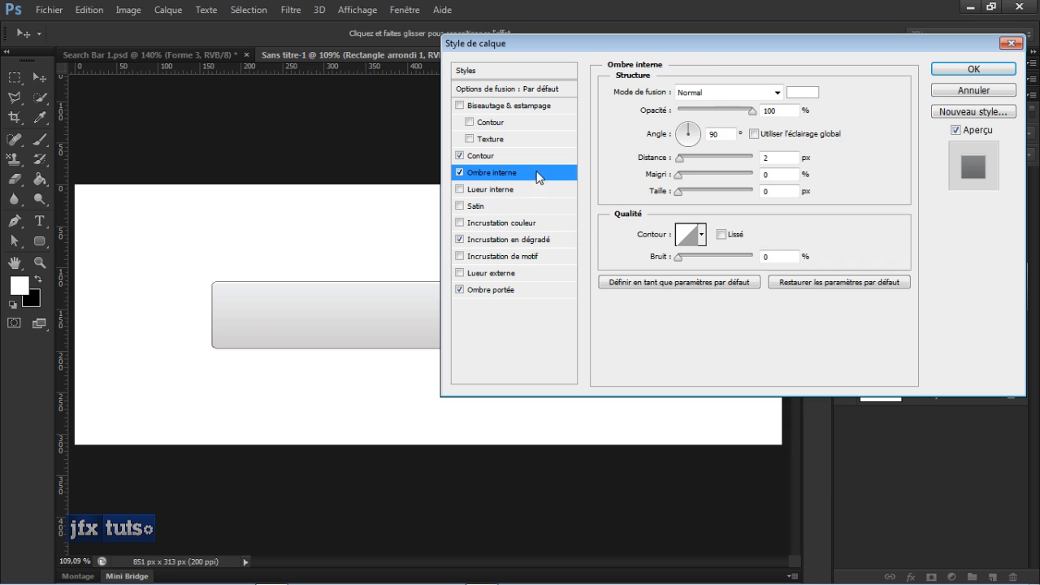
click(460, 172)
click(460, 172)
click(806, 95)
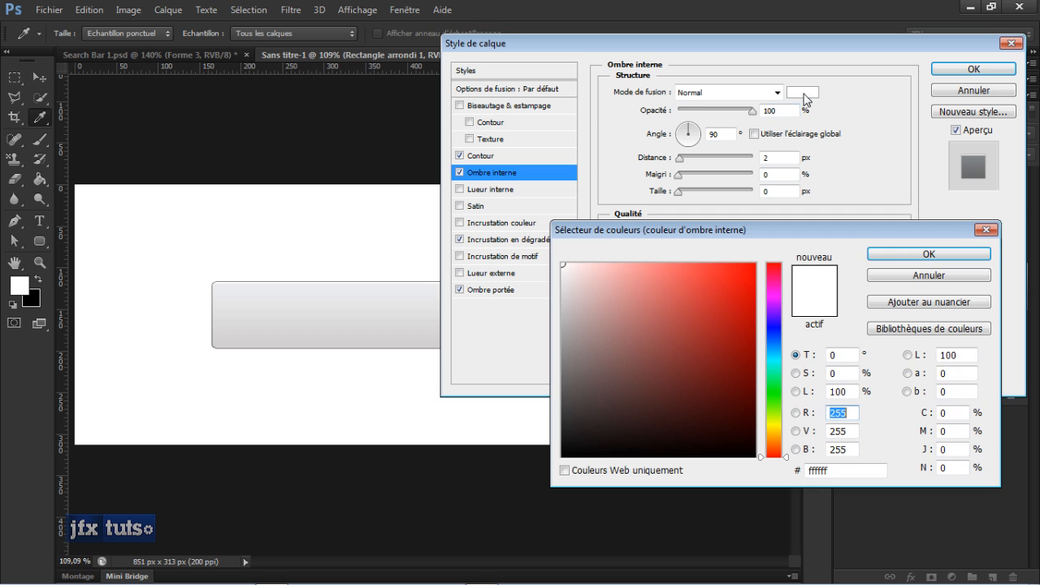
click(916, 276)
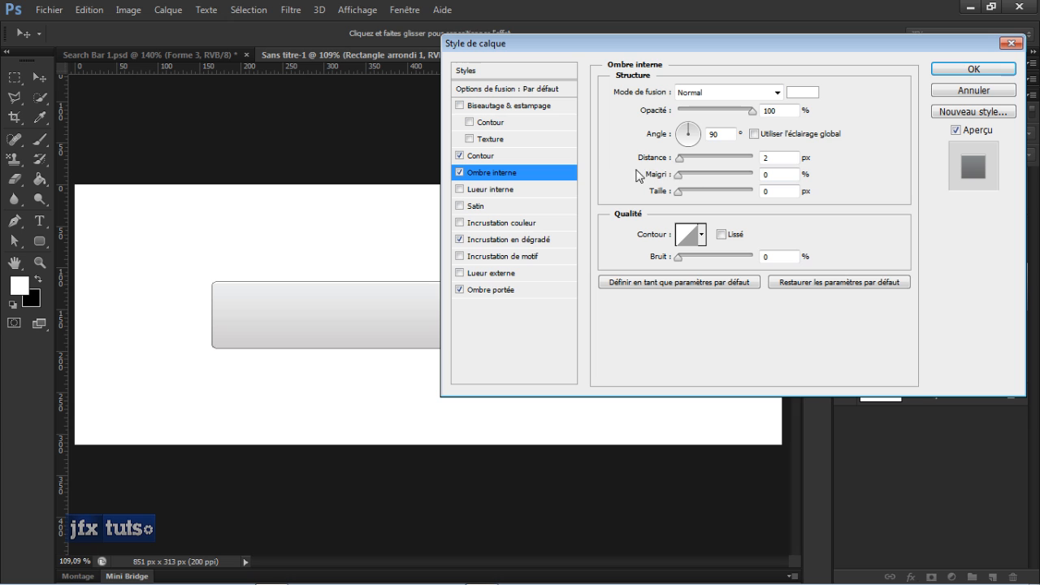
click(486, 156)
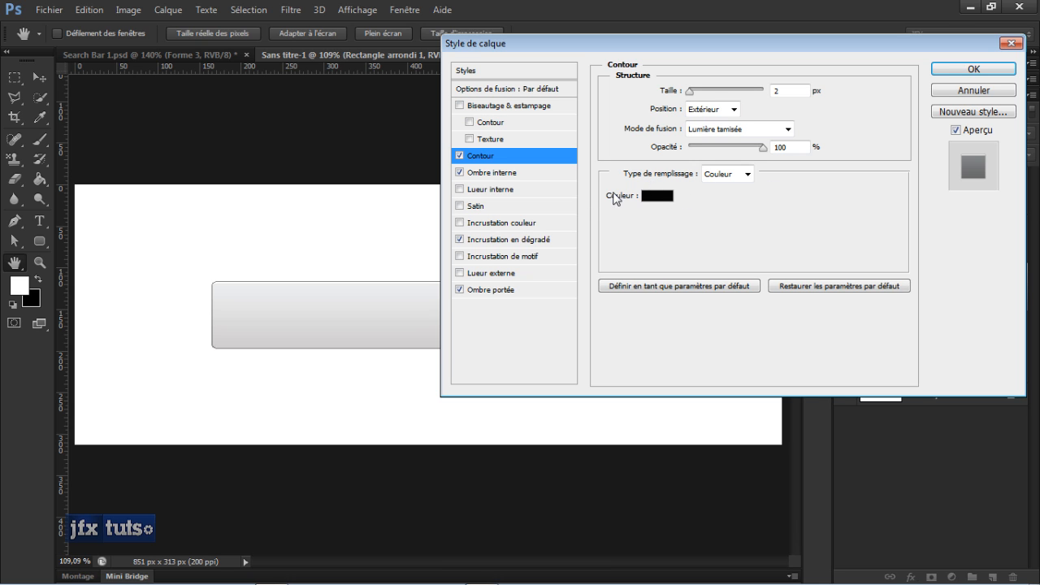
click(993, 91)
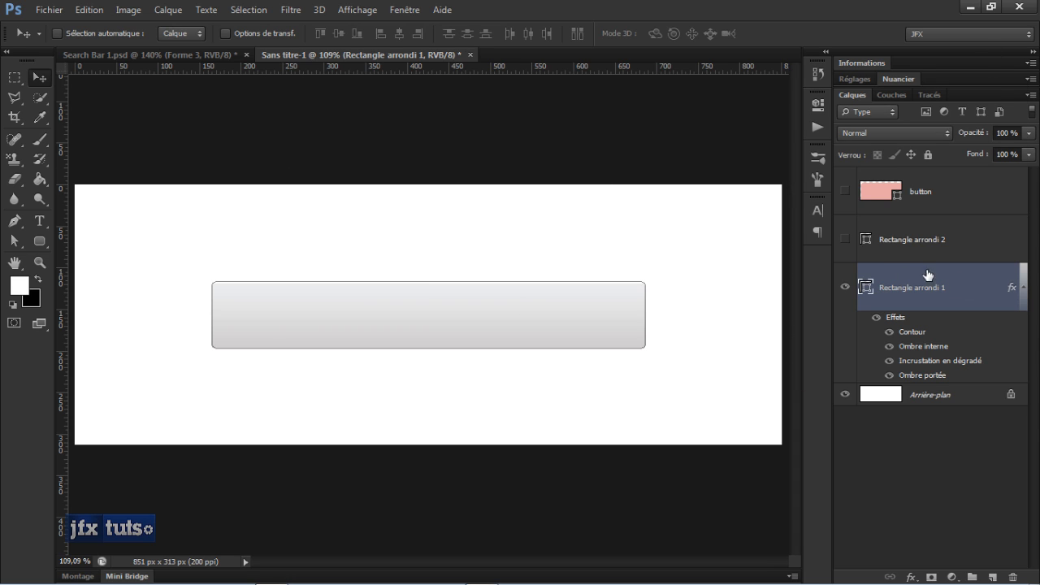
Show the inner bar layer and give it the dark grey preset style that combines an inner shadow and a drop shadow.
click(850, 241)
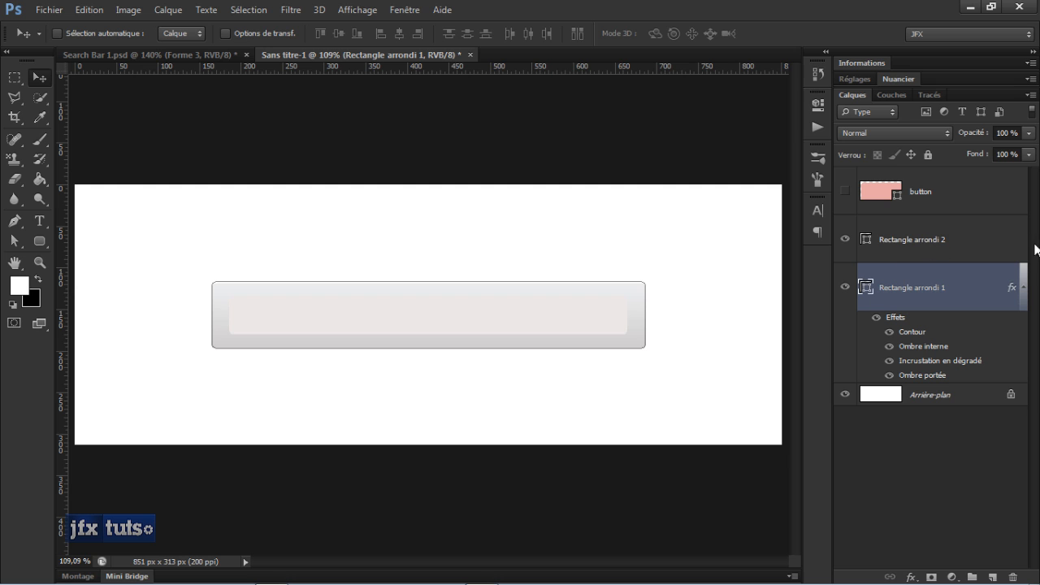
double_click(988, 244)
click(504, 73)
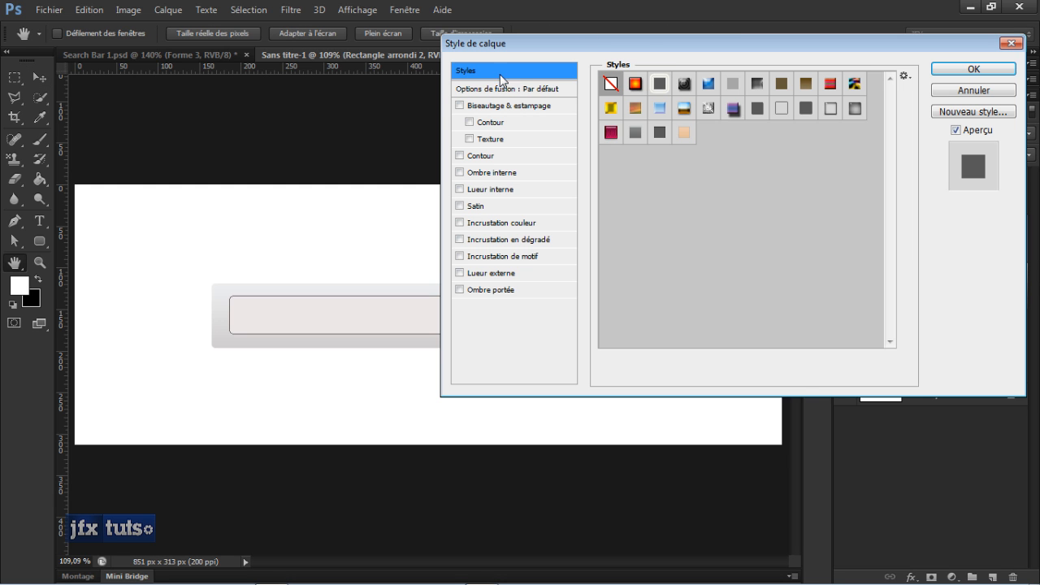
click(659, 134)
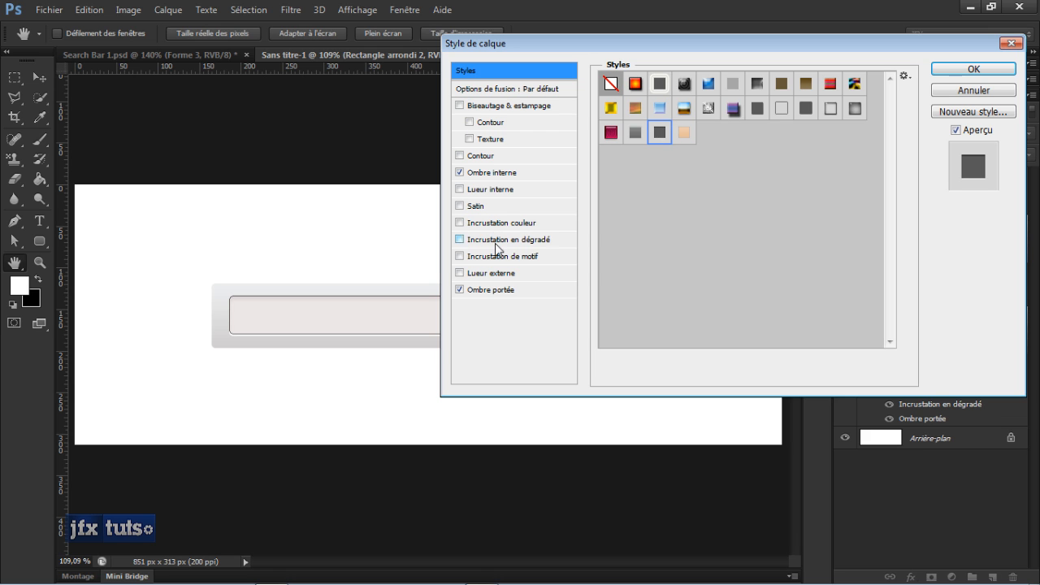
Examine the inner bar's drop shadow settings, including its colour, distance and angle.
click(494, 290)
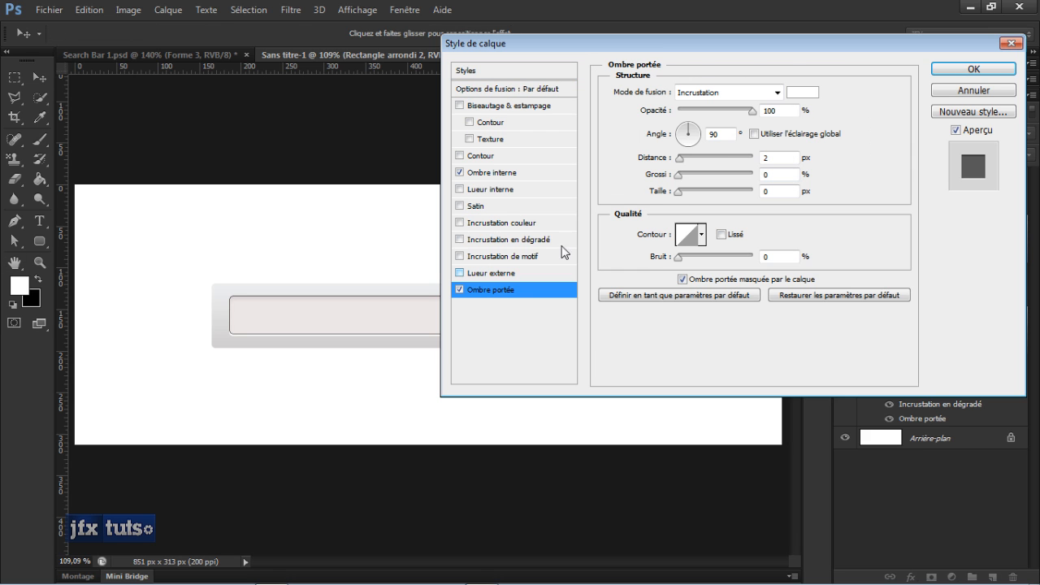
click(803, 92)
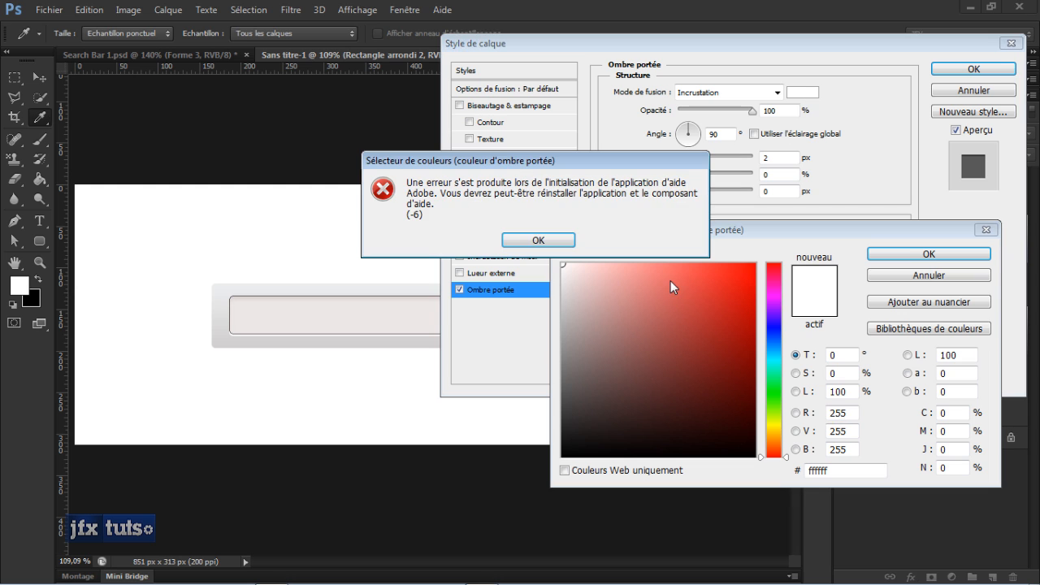
click(537, 239)
click(871, 257)
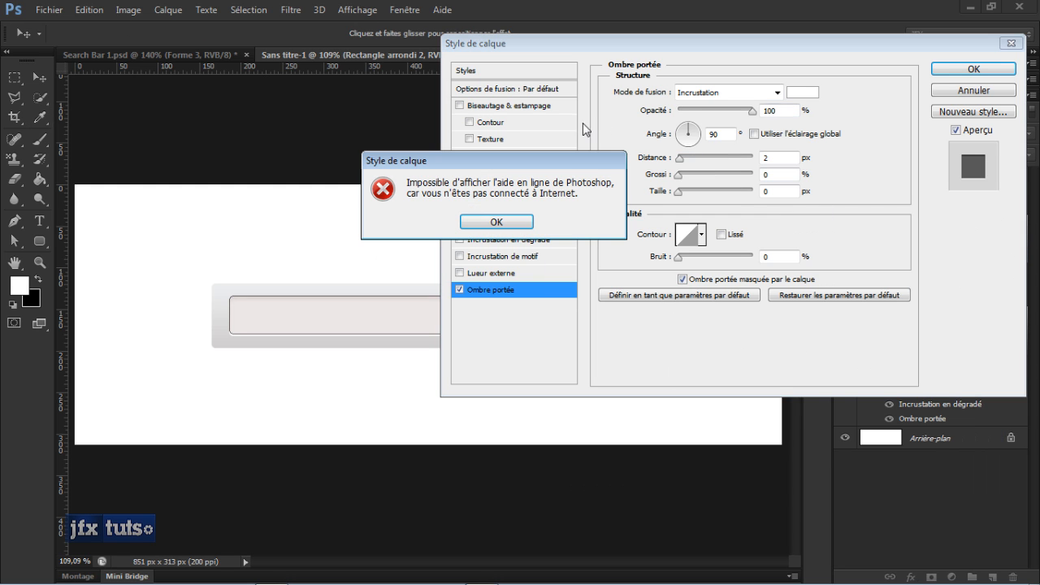
click(500, 222)
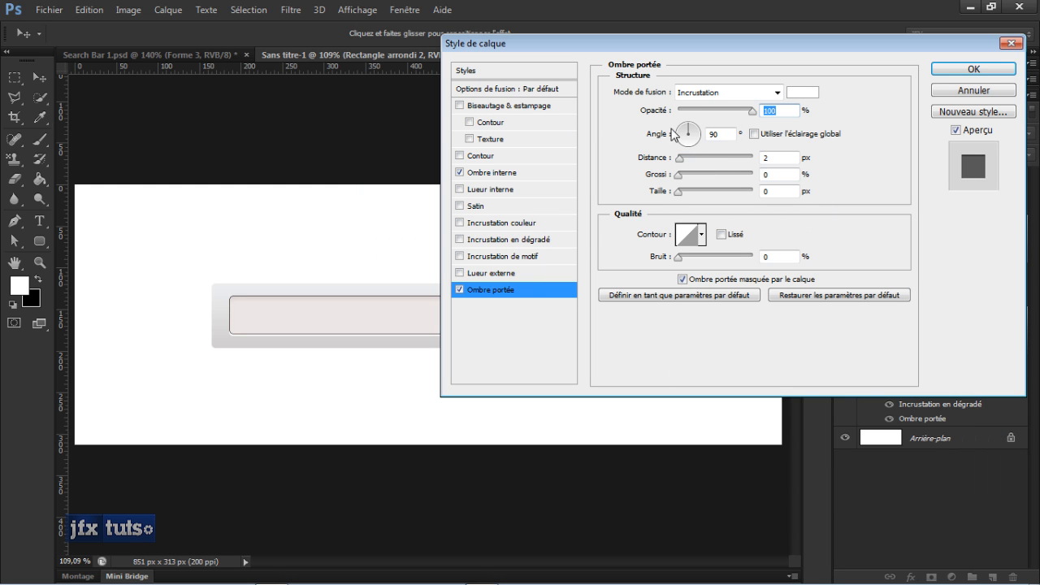
double_click(774, 157)
double_click(715, 133)
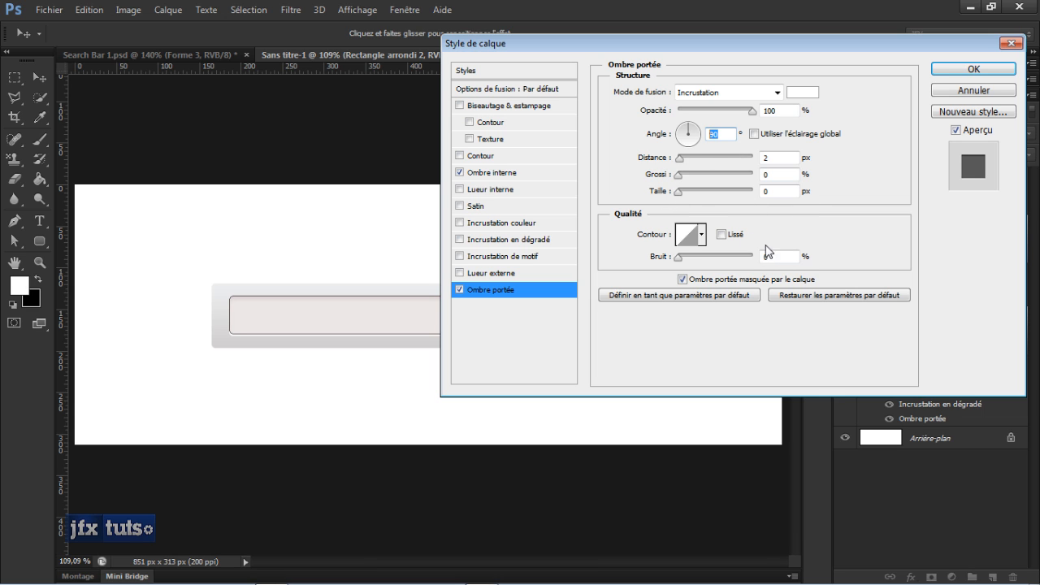
Review the inner bar's inner shadow angle, distance and size, and accept the layer style.
click(496, 173)
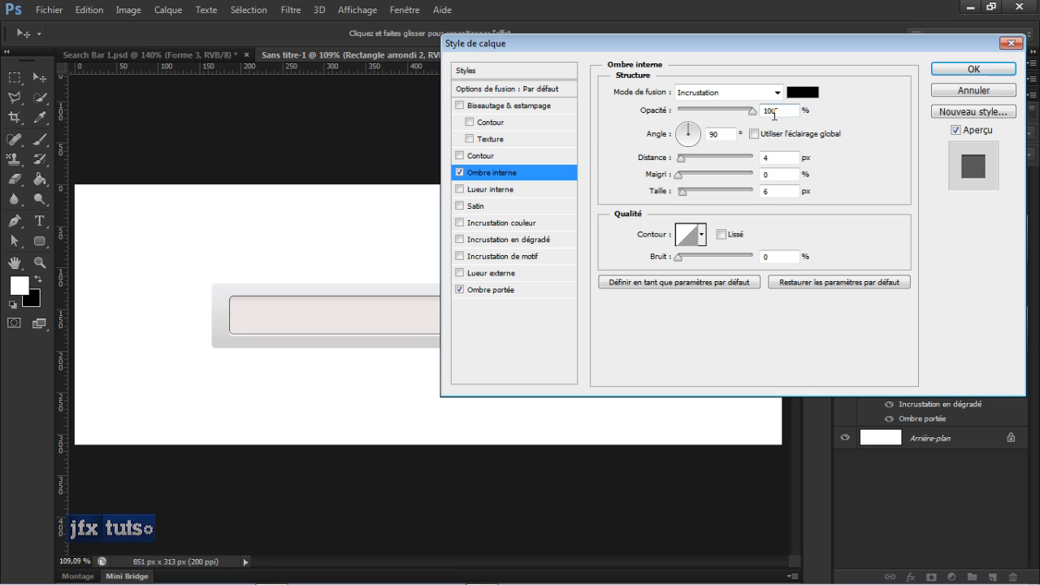
drag(723, 134, 706, 134)
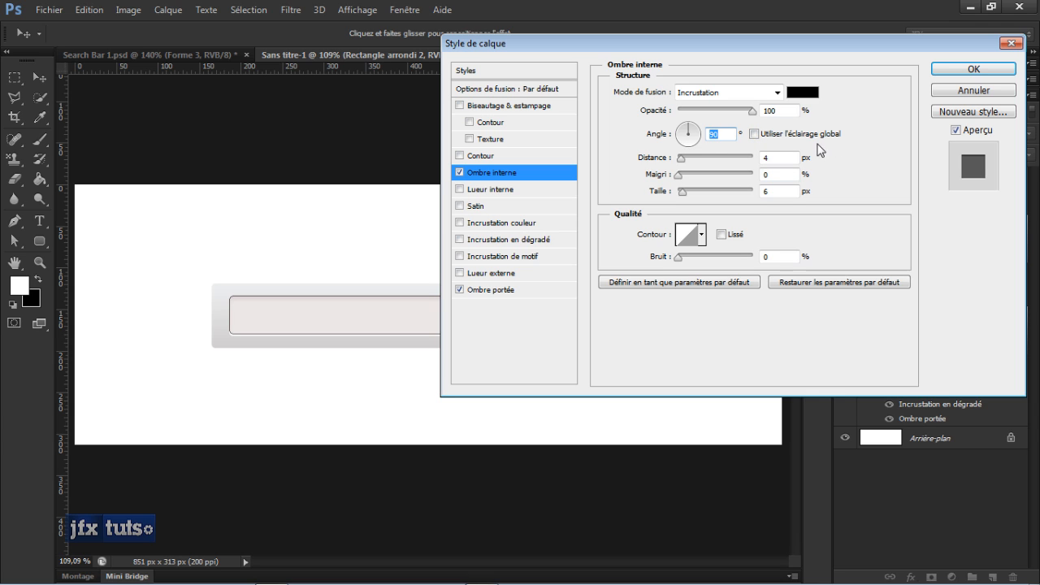
drag(777, 157, 738, 161)
drag(785, 189, 714, 189)
click(965, 71)
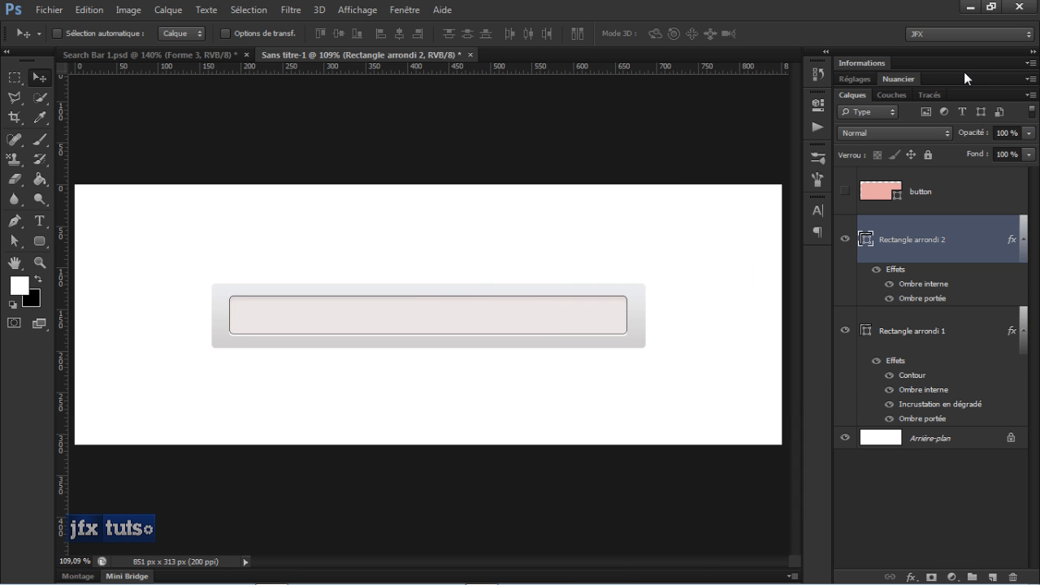
Show the button layer and deselect all layers to view the search bar up close.
click(939, 210)
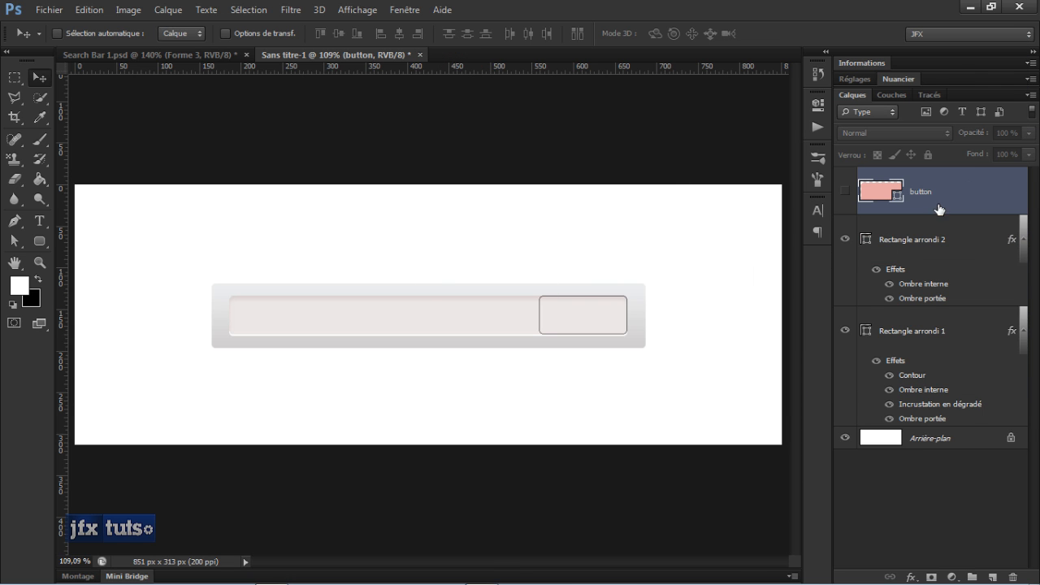
click(845, 194)
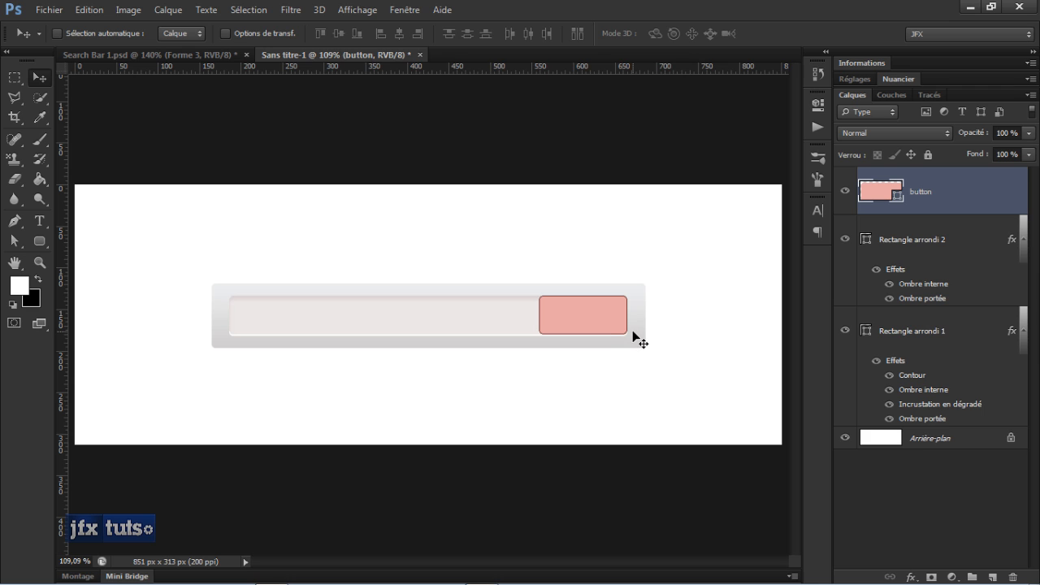
click(949, 319)
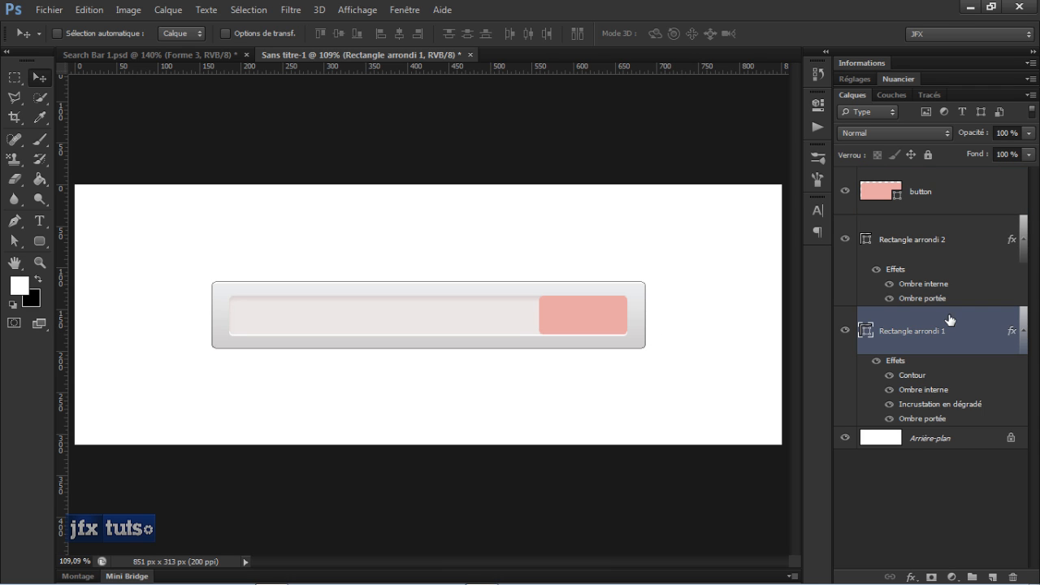
click(897, 505)
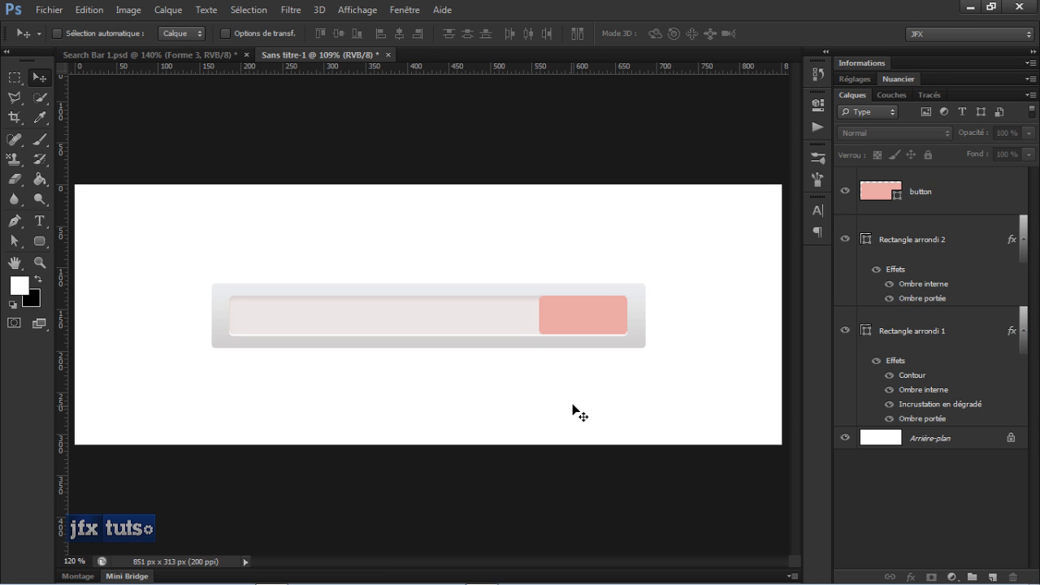
scroll(574, 411, up, 4)
scroll(574, 409, down, 1)
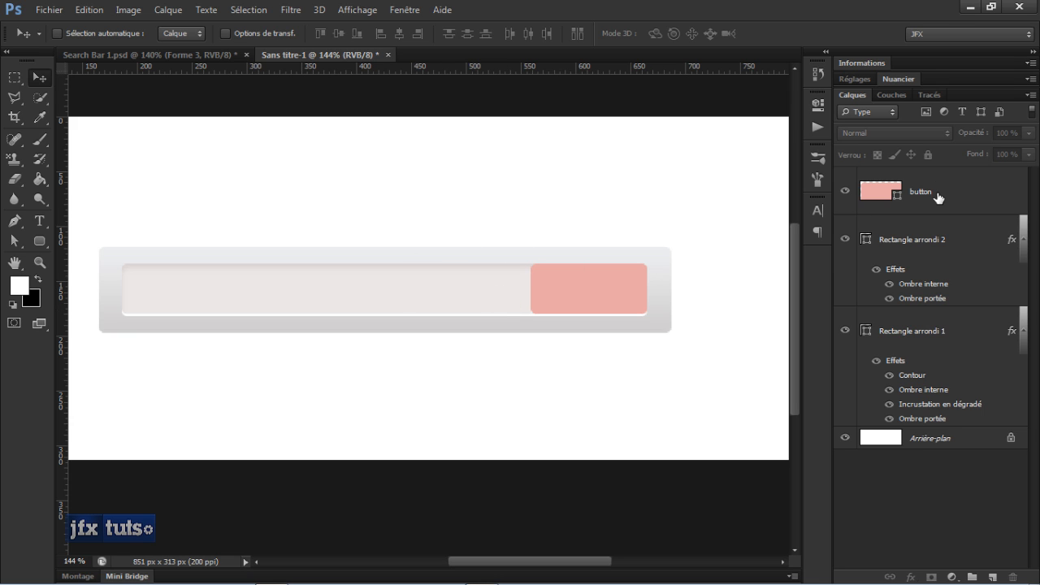
Change the inner bar's fill to a pale pink, lighter than the button's colour.
double_click(867, 246)
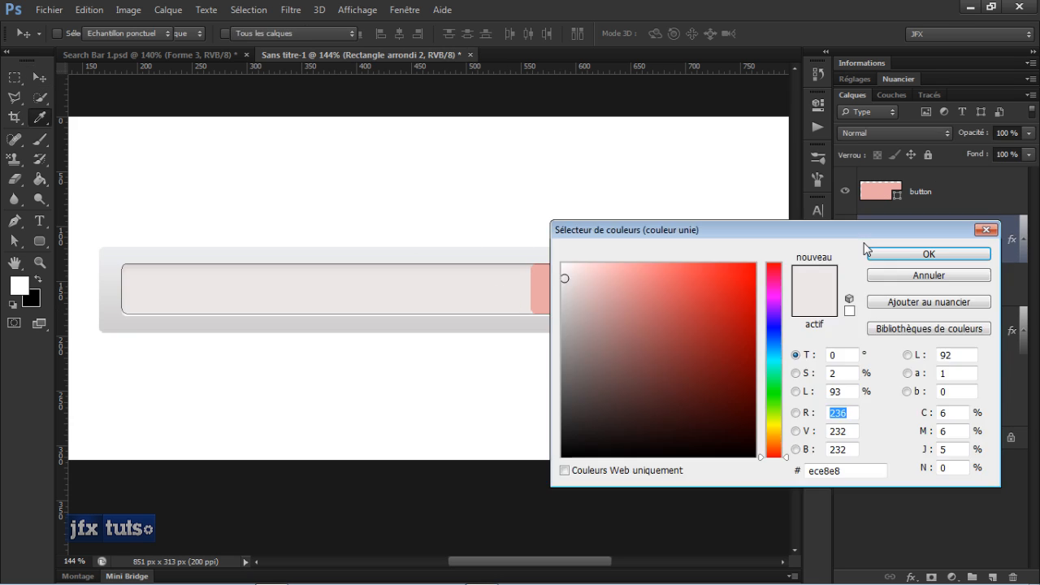
drag(567, 279, 597, 278)
click(543, 276)
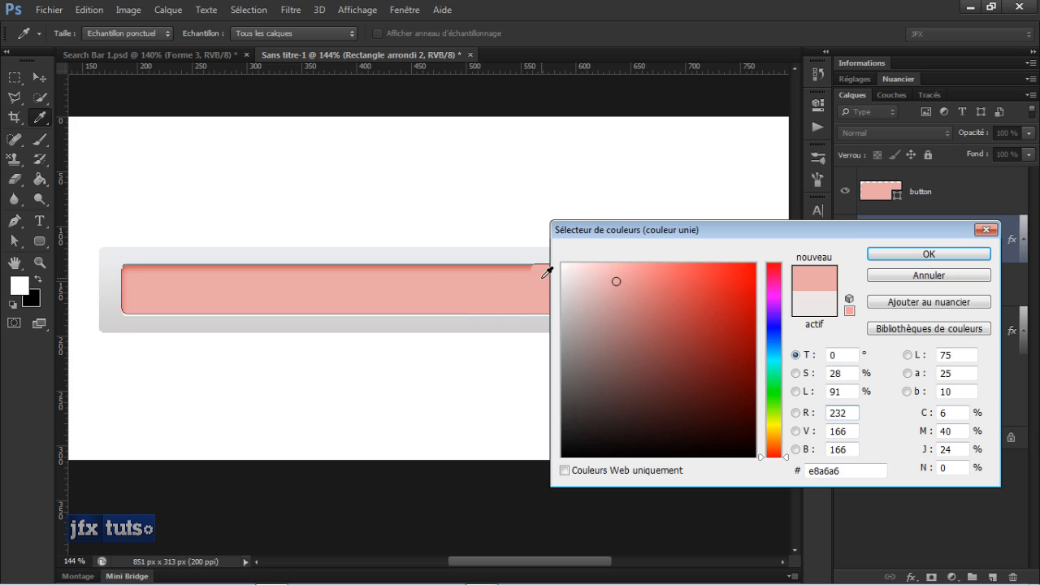
mouse_move(614, 283)
mouse_down()
mouse_move(599, 273)
mouse_move(588, 282)
mouse_move(596, 280)
mouse_up()
click(929, 255)
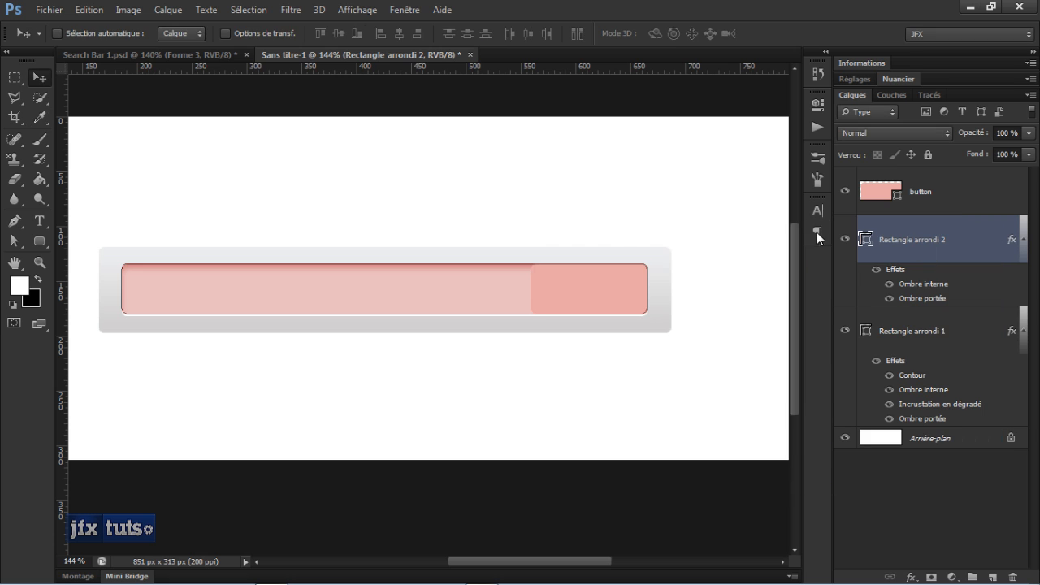
Give the button layer the peach preset style with a stroke, an inner shadow and a gradient overlay.
click(873, 194)
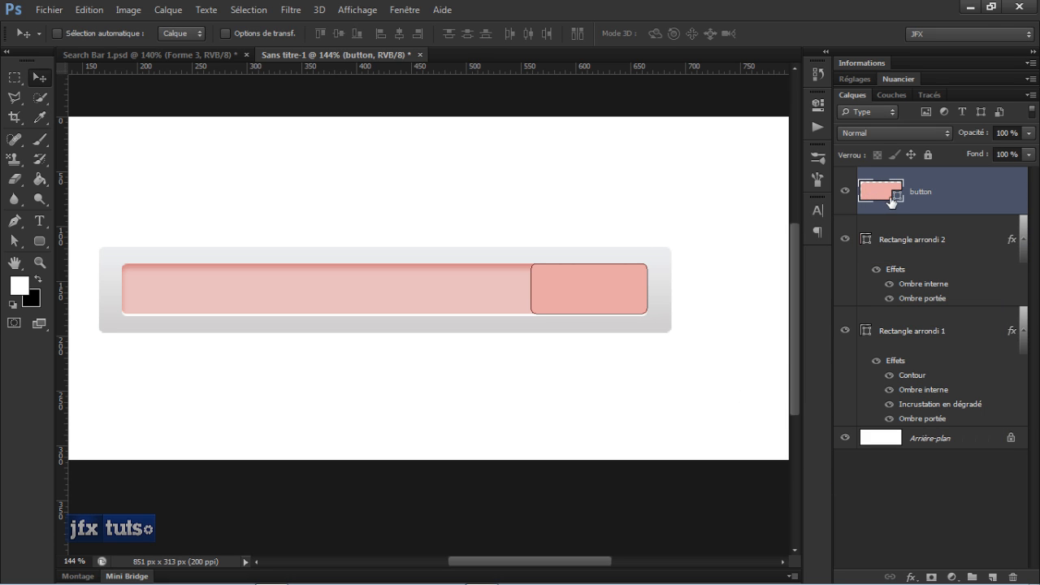
double_click(979, 193)
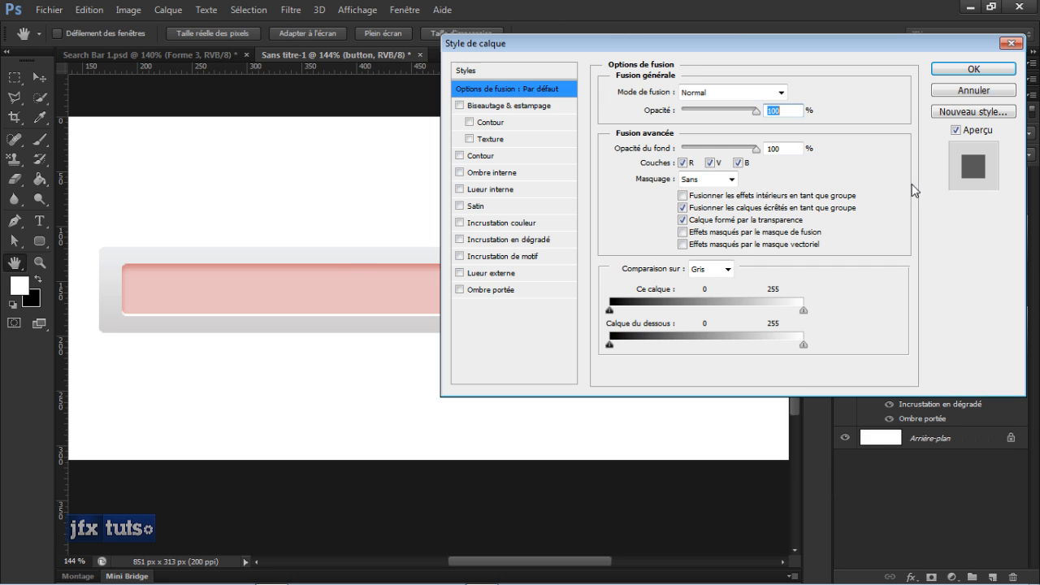
click(538, 73)
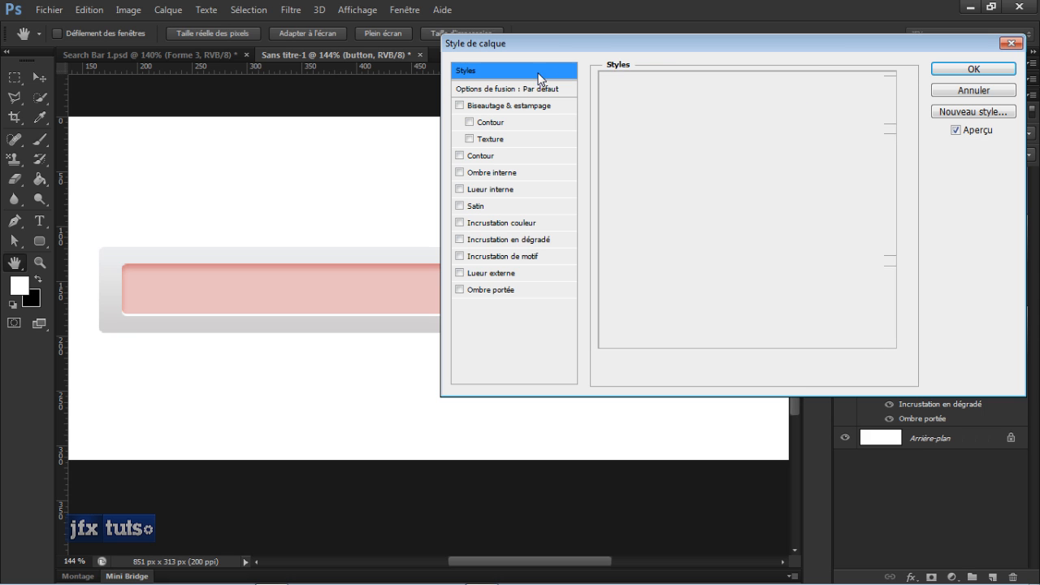
click(684, 133)
drag(826, 43, 362, 139)
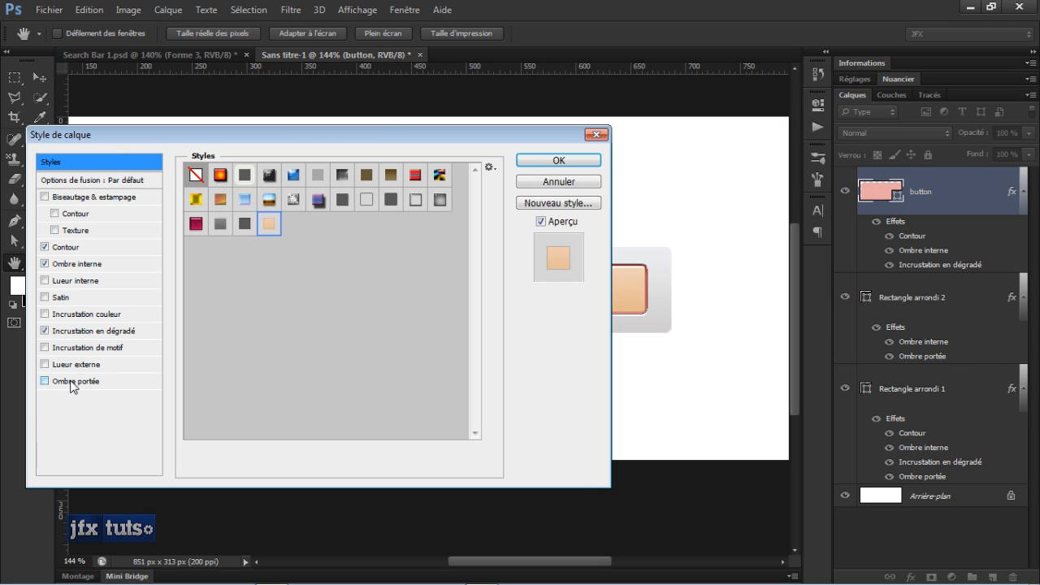
Set the first colour stop of the button's gradient overlay to the pink e488a8.
click(70, 335)
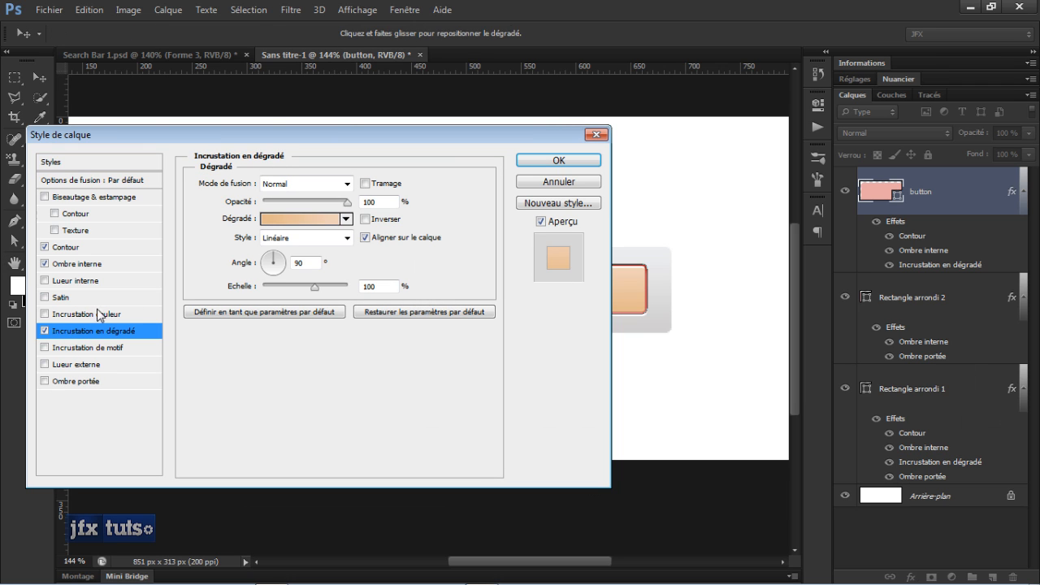
click(314, 216)
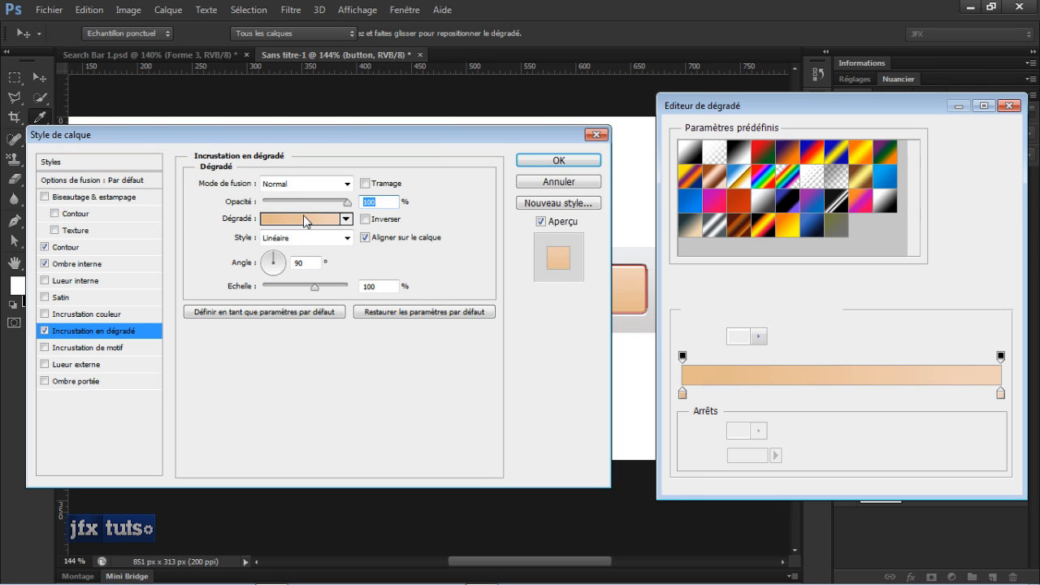
double_click(682, 396)
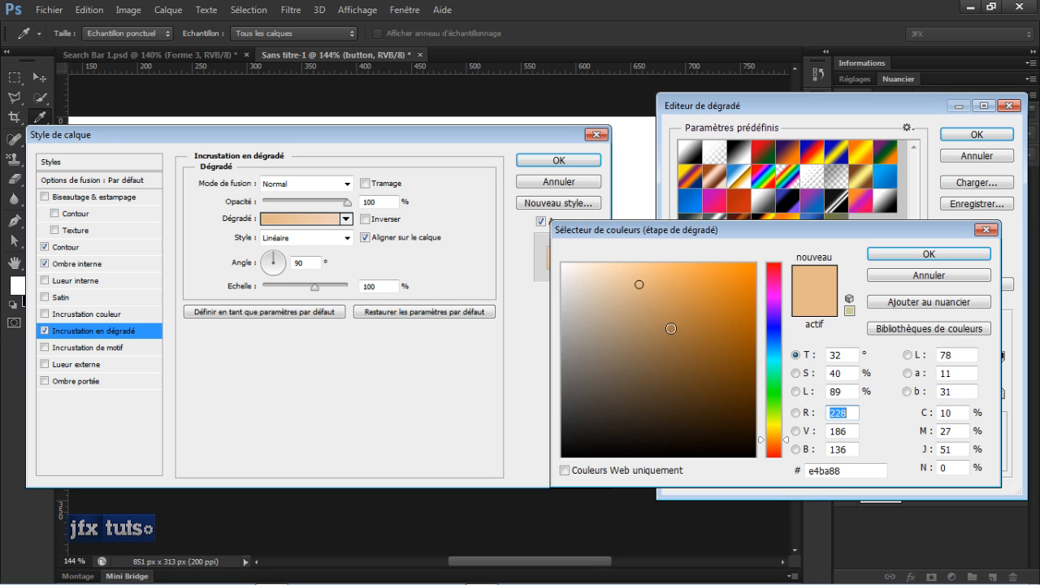
drag(765, 440, 765, 275)
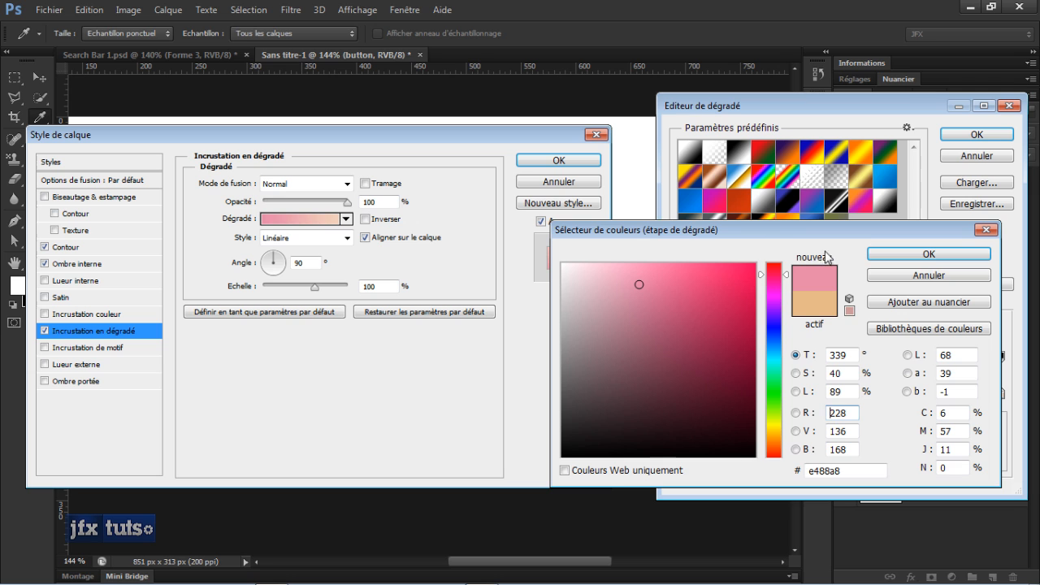
click(897, 261)
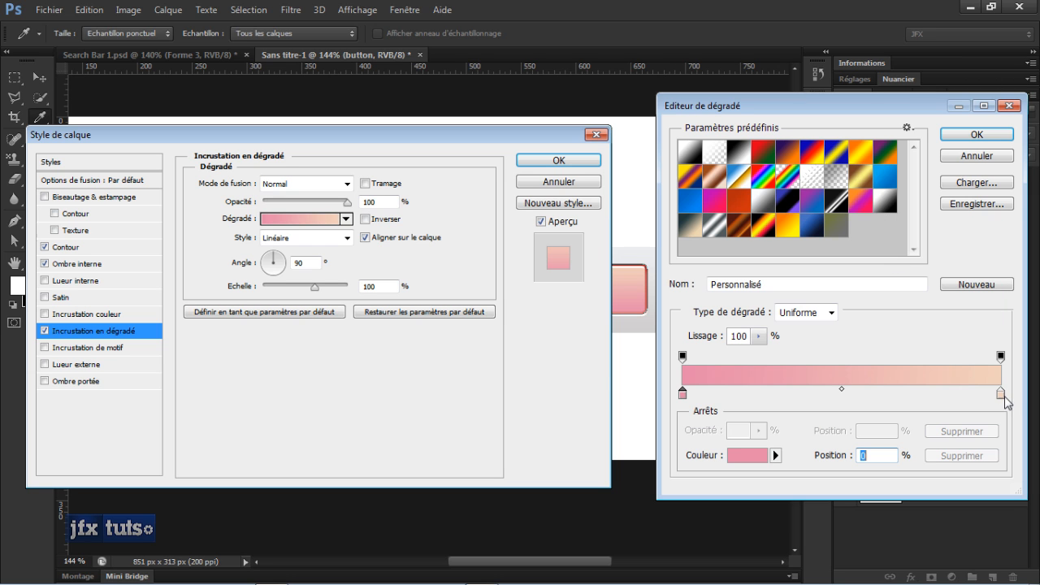
Shift the last colour stop of the button's gradient to a light salmon pink and accept the gradient.
double_click(1002, 395)
drag(762, 295, 760, 268)
click(876, 255)
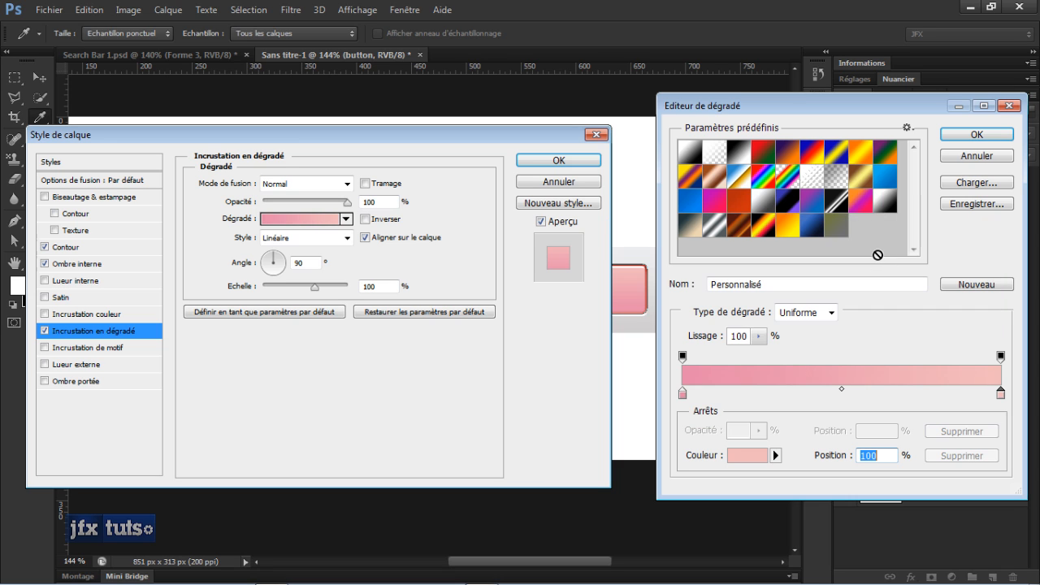
click(976, 135)
Reopen the button's gradient and change its first colour stop to a redder, more saturated pink.
drag(494, 139, 981, 146)
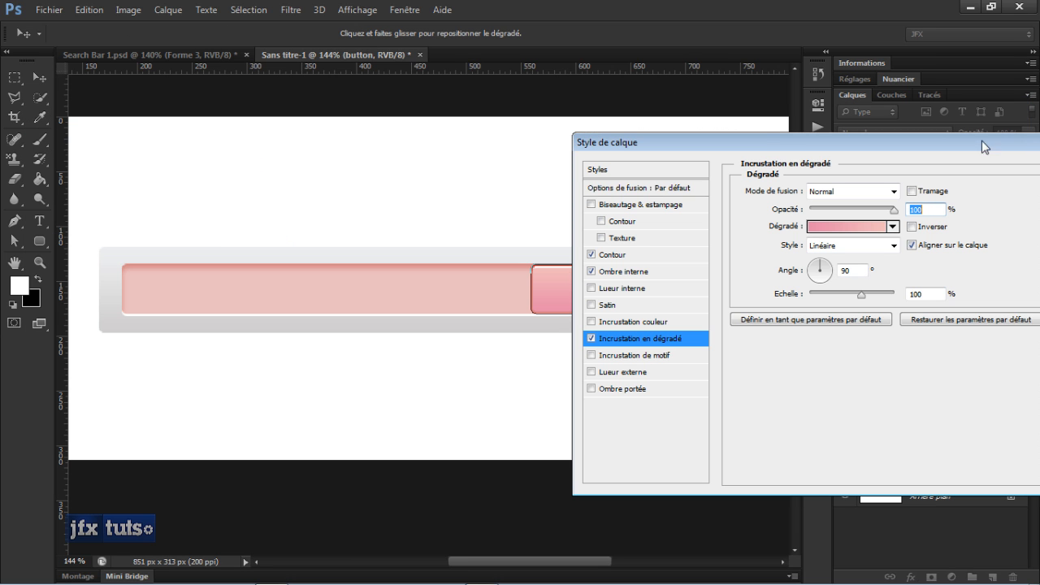
click(855, 228)
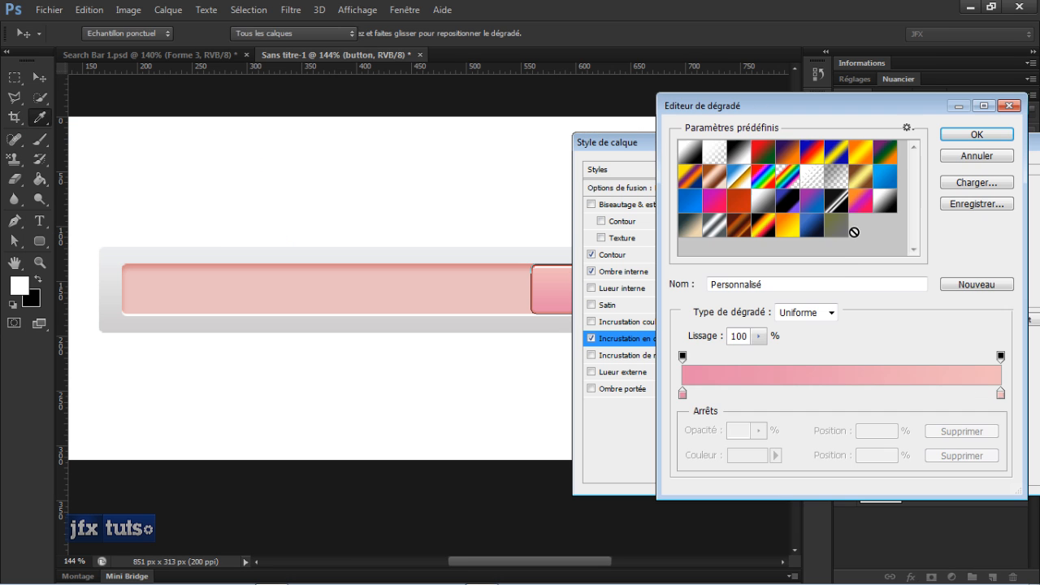
double_click(683, 394)
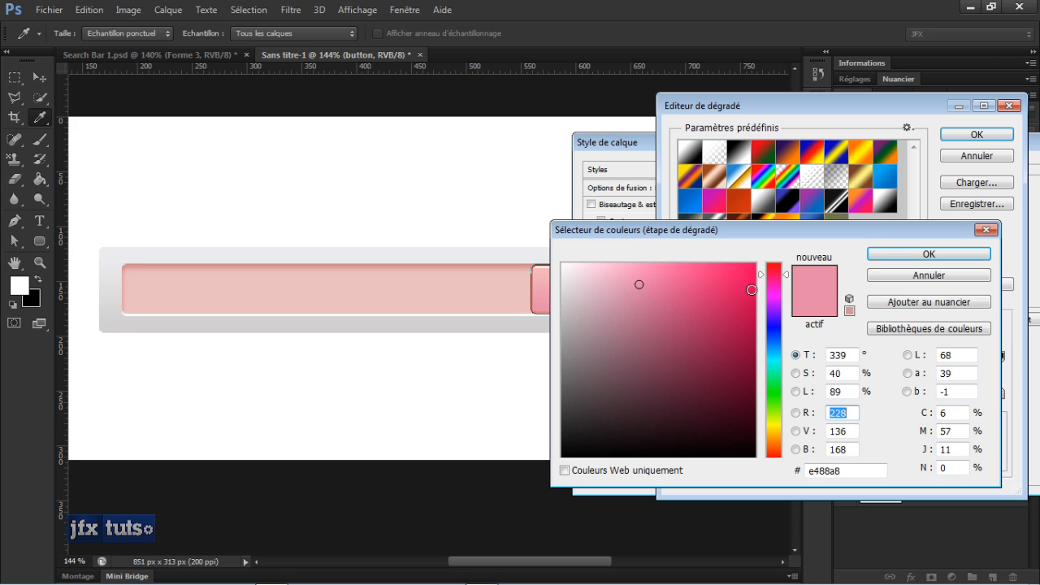
drag(762, 280, 761, 271)
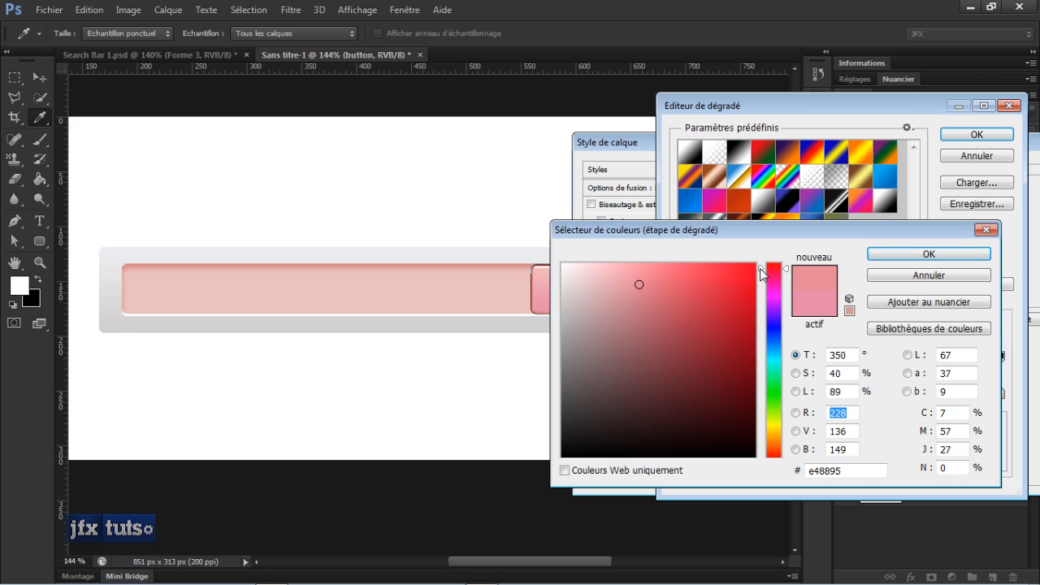
drag(653, 282, 661, 281)
click(886, 256)
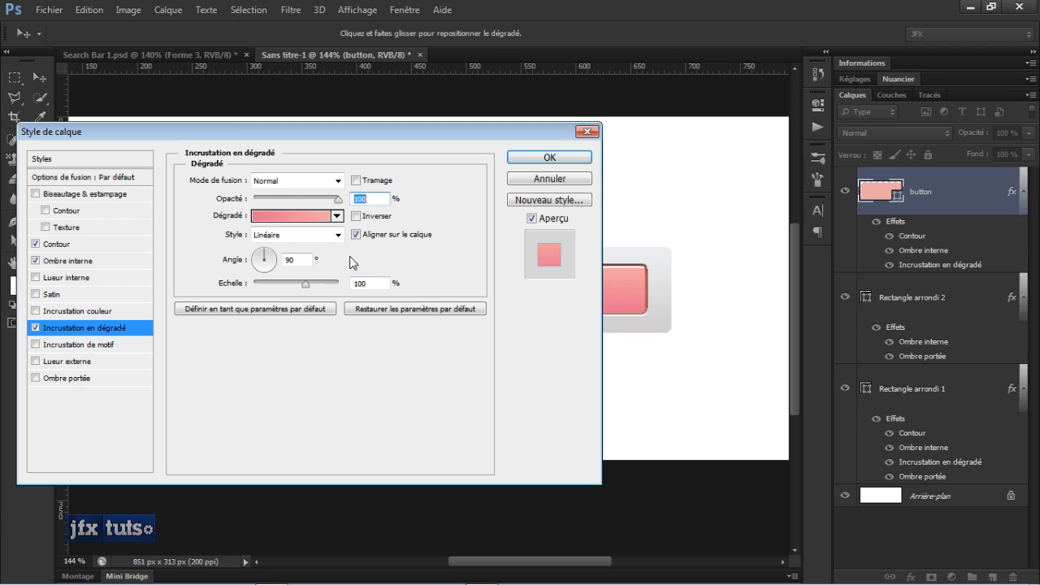
Check the button's white inner shadow, its colour and its stroke settings, and accept the layer style.
click(64, 262)
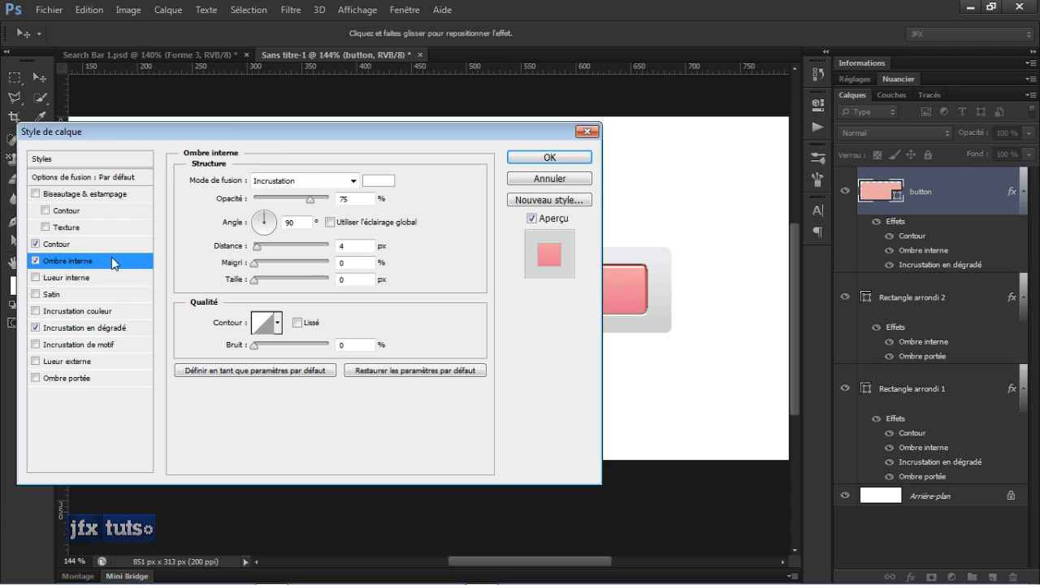
click(36, 261)
click(35, 261)
click(388, 182)
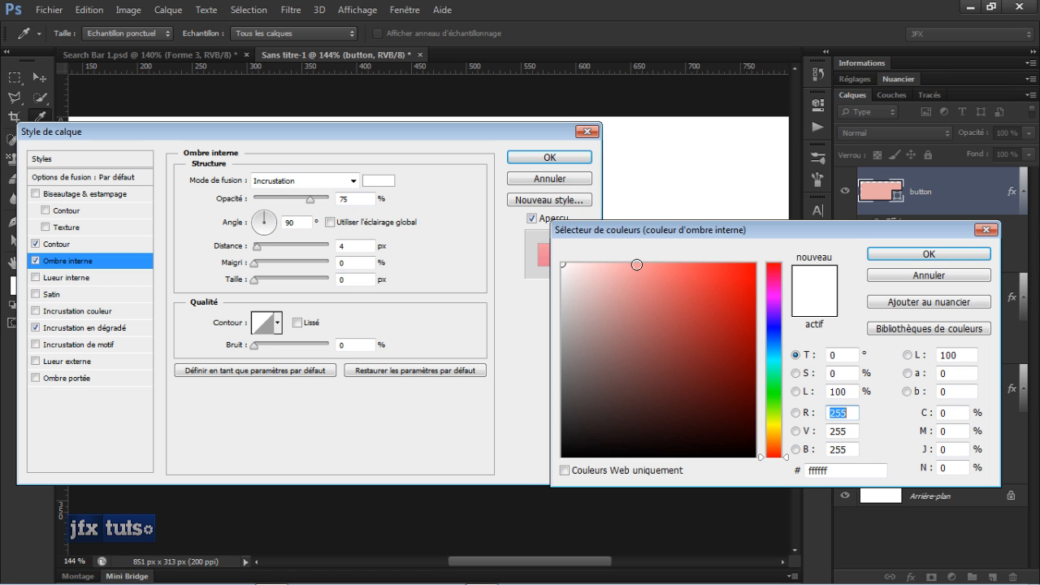
click(951, 257)
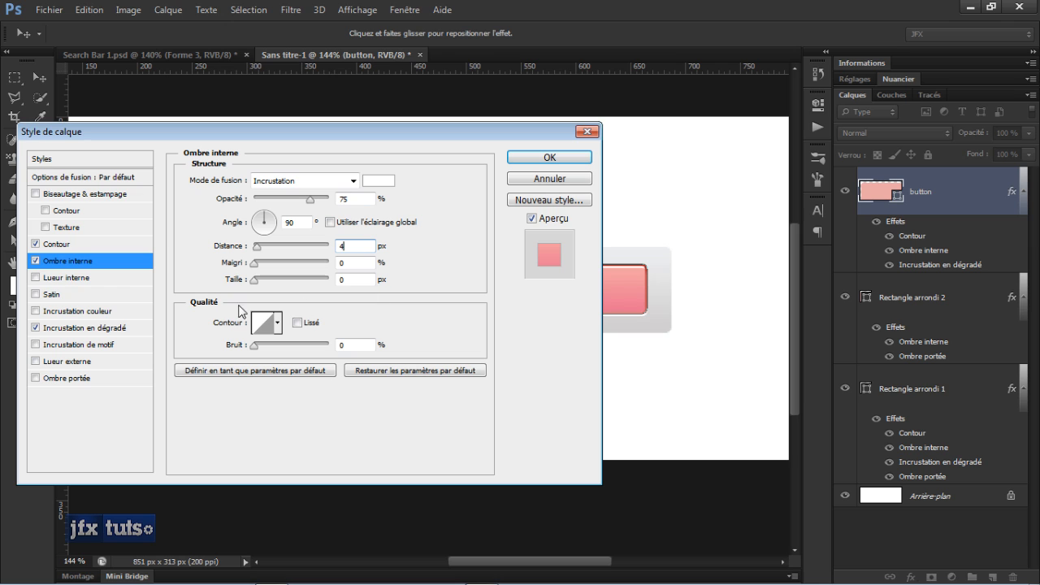
click(54, 247)
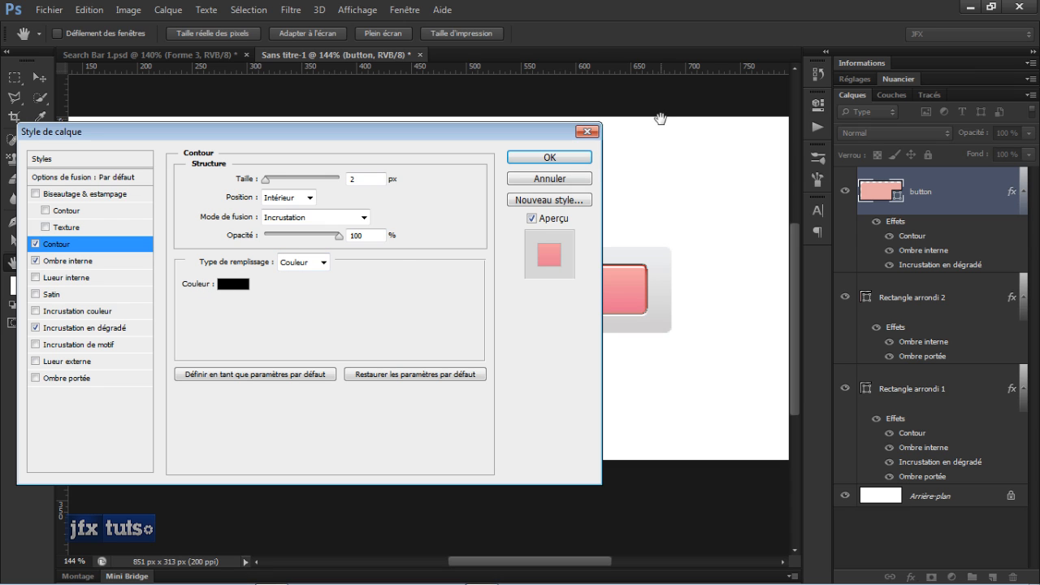
click(582, 159)
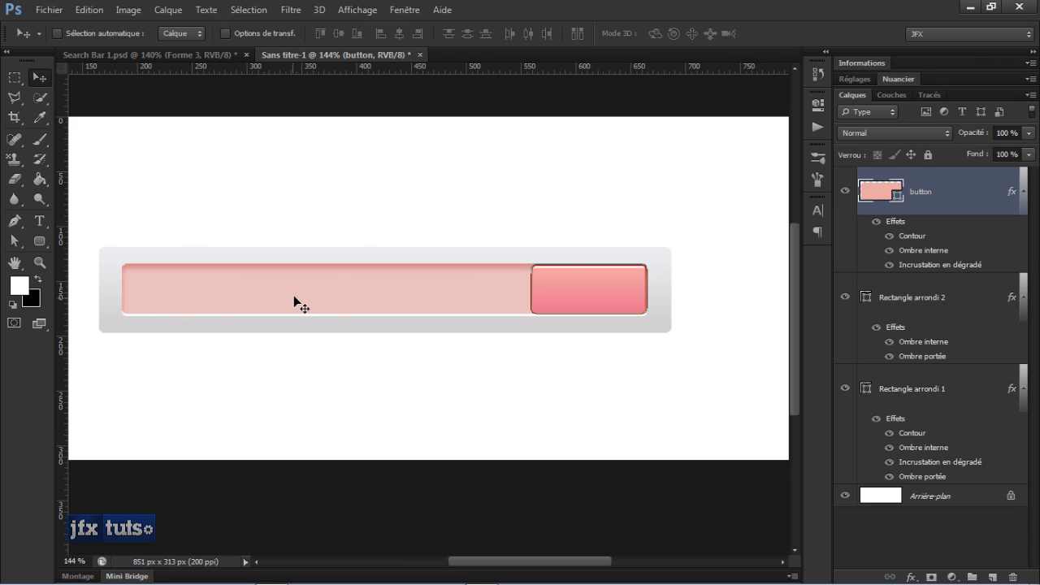
Lighten the fill colour of the outer frame rectangle to the light grey d8d5d5.
double_click(866, 390)
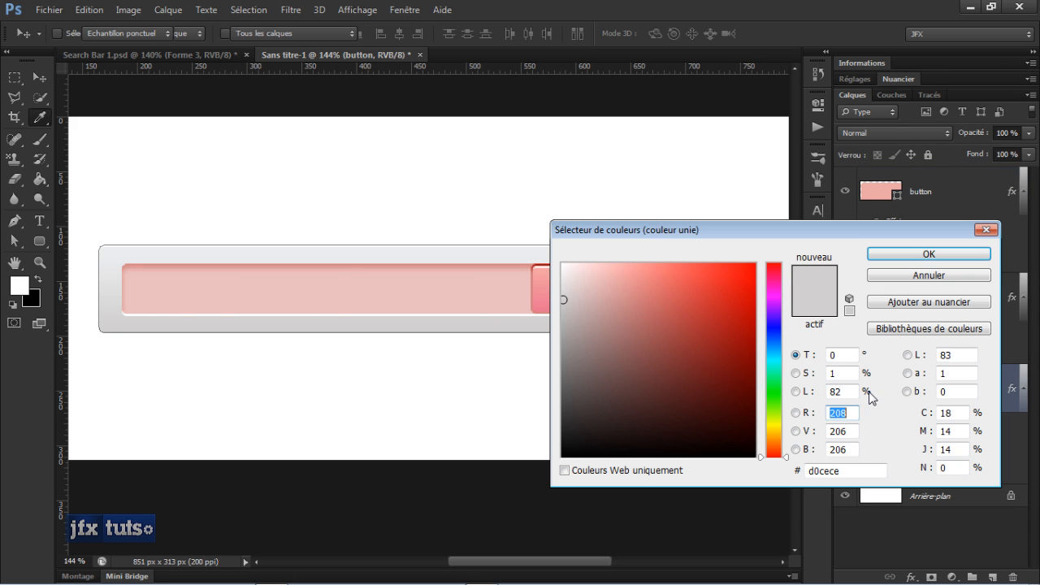
mouse_move(564, 295)
mouse_down()
mouse_move(562, 320)
mouse_move(570, 286)
mouse_move(559, 280)
mouse_move(564, 294)
mouse_up()
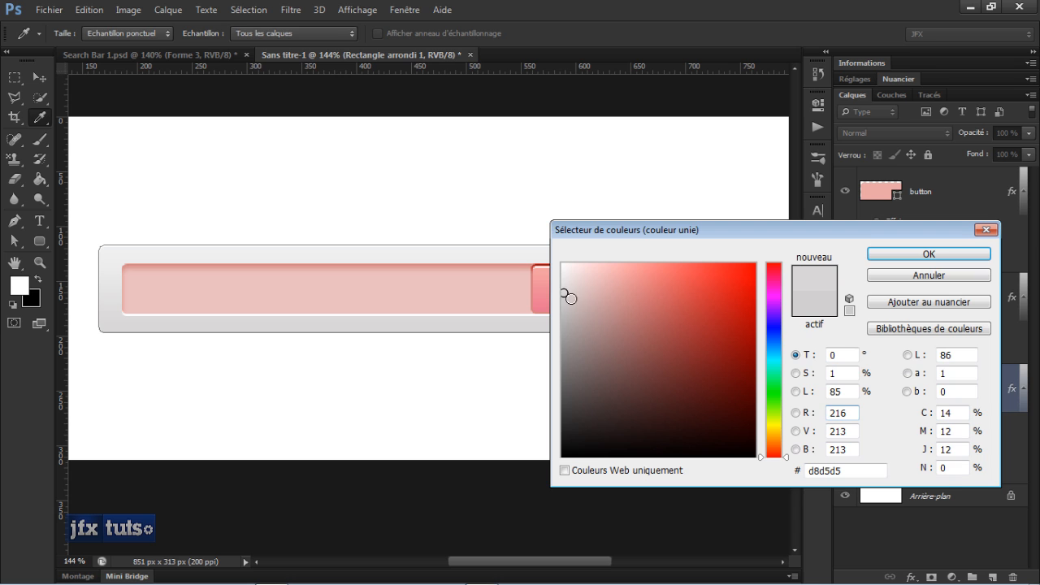
key(Return)
key(v)
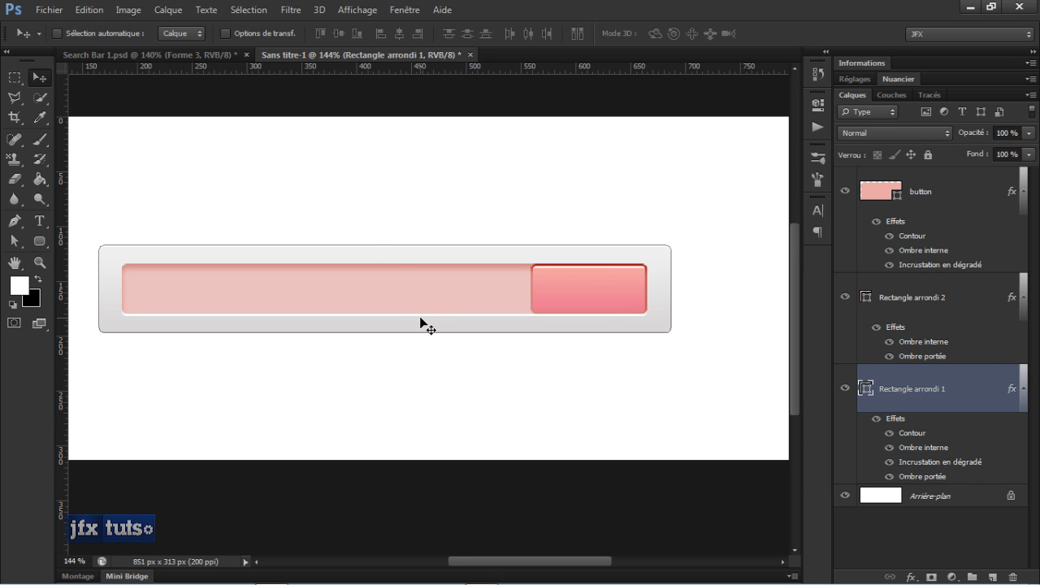
Draw a magnifying glass custom shape of about 38 × 31 px at the left end of the input field.
scroll(419, 316, up, 1)
scroll(417, 319, down, 3)
key(u)
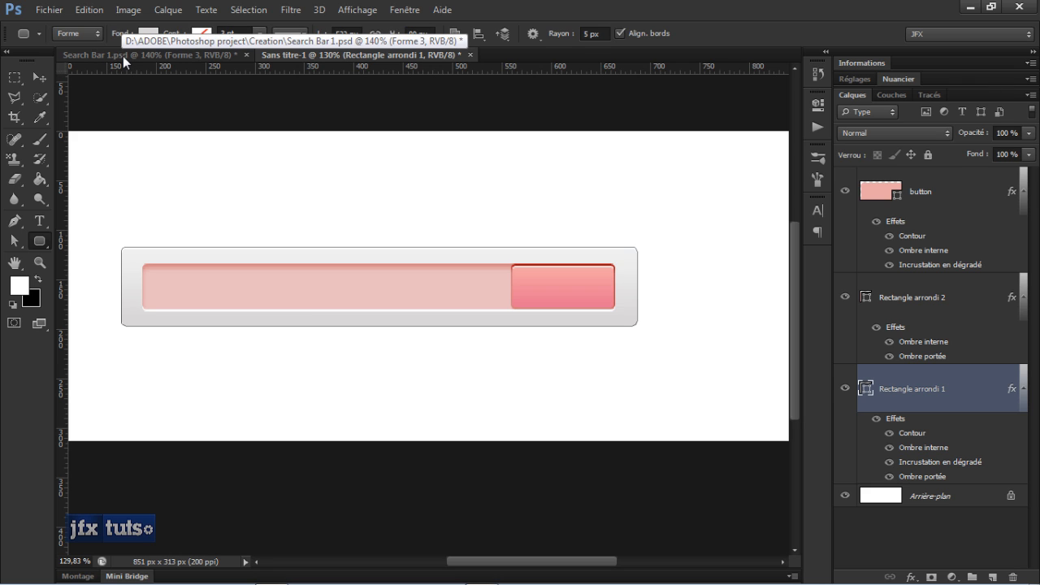
key(shift+u)
key(shift+u)
key(shift+u)
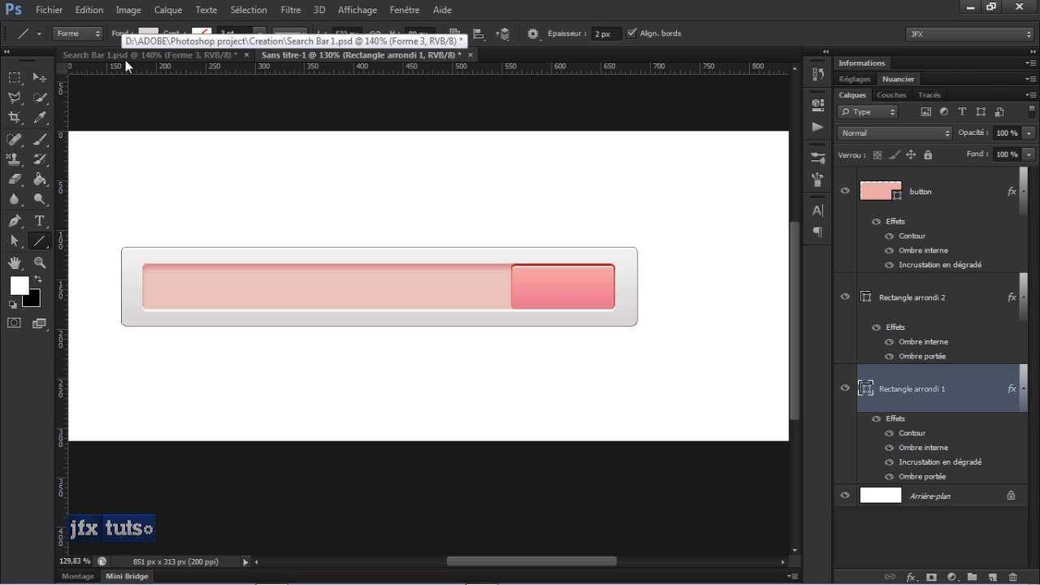
key(shift+u)
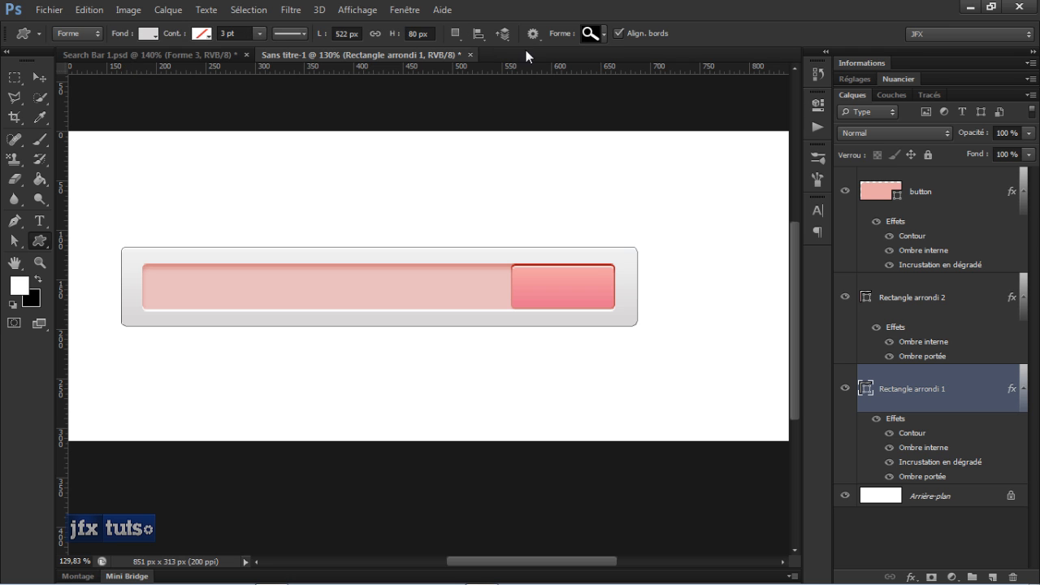
click(603, 34)
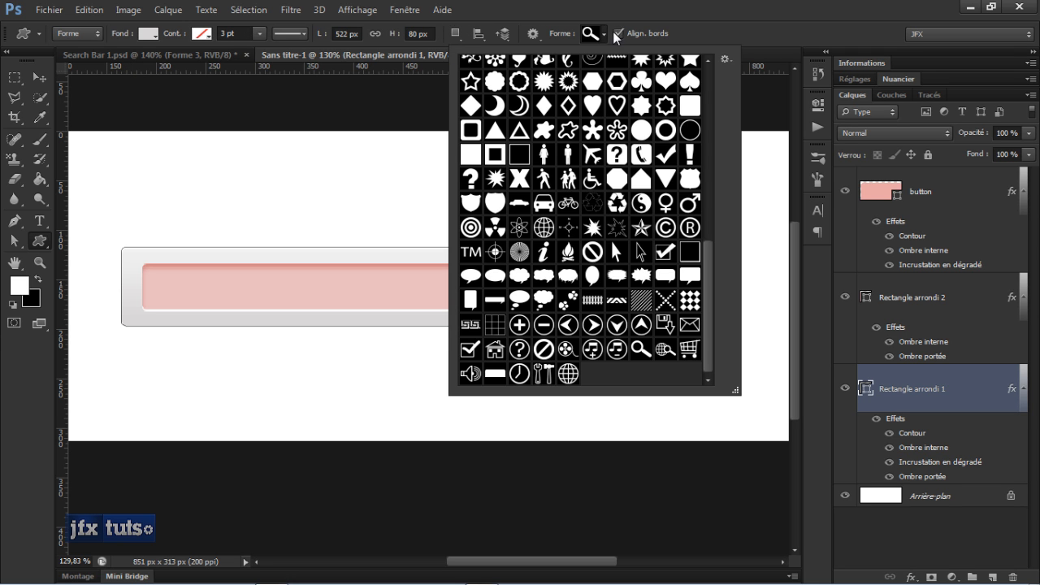
scroll(586, 220, up, 3)
scroll(586, 220, down, 3)
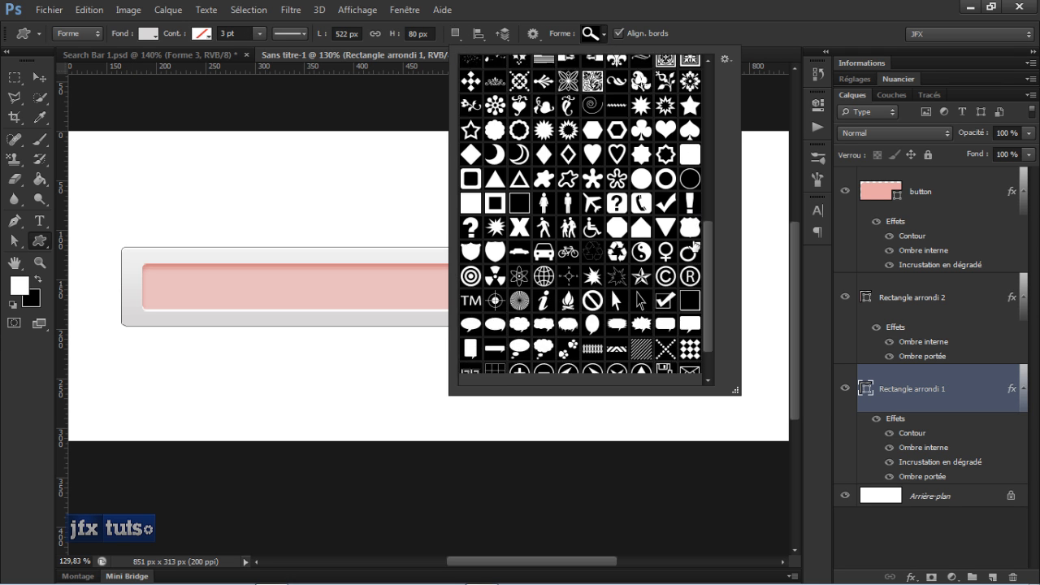
click(732, 20)
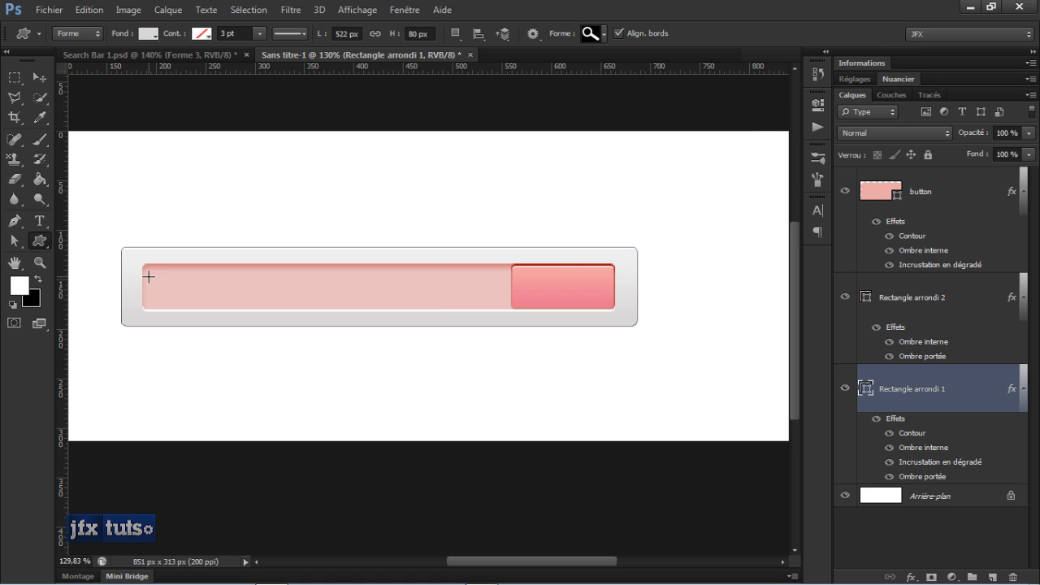
drag(148, 277, 170, 290)
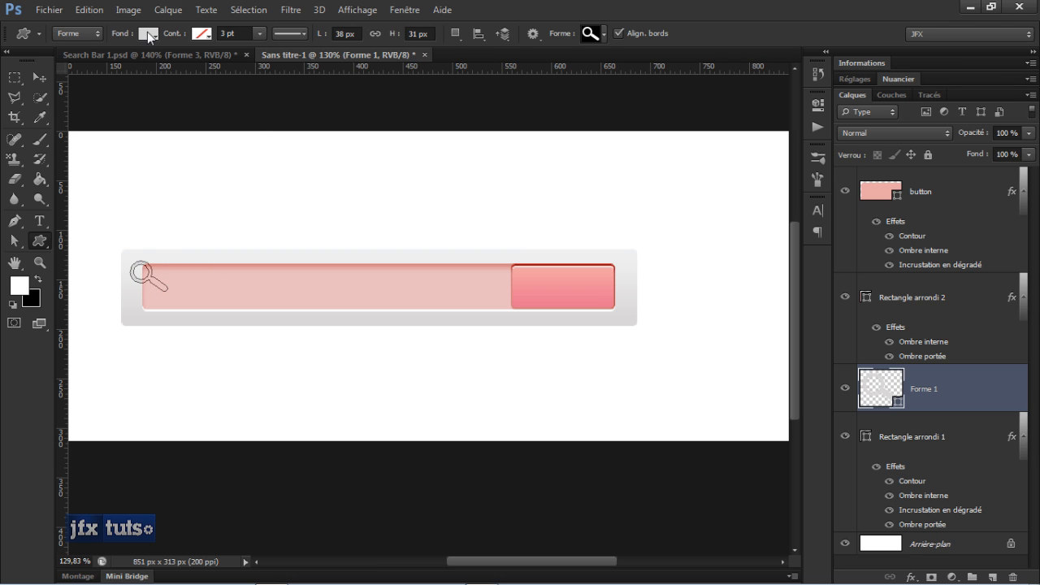
Fill the magnifying glass shape with the near-black swatch 111111.
click(147, 34)
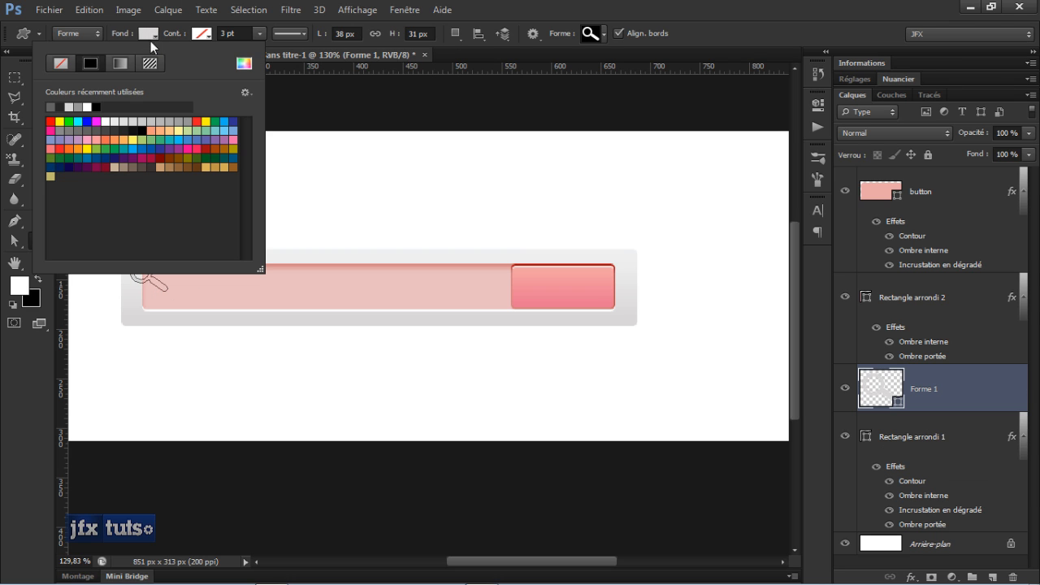
click(131, 129)
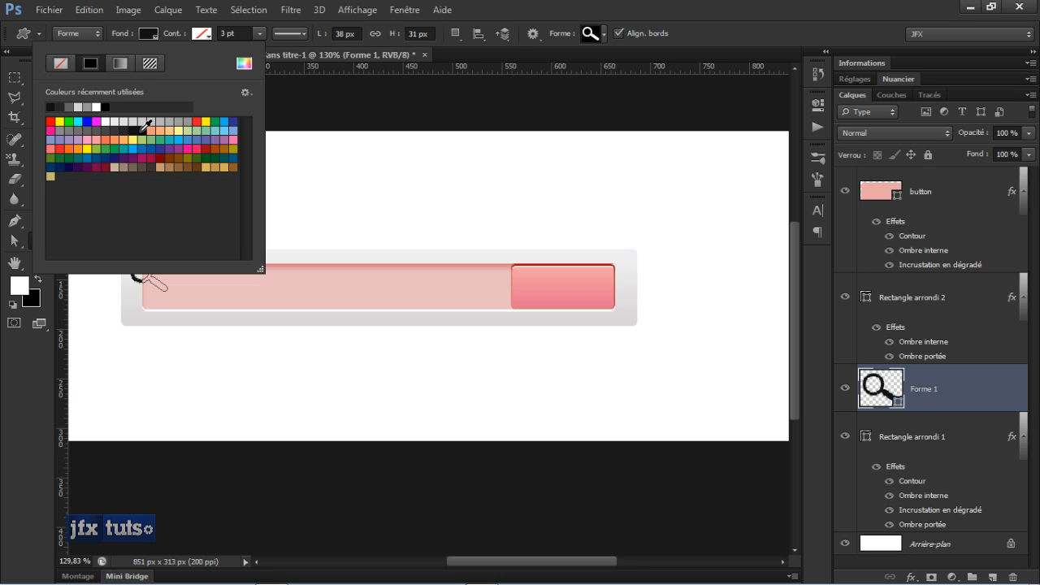
click(565, 9)
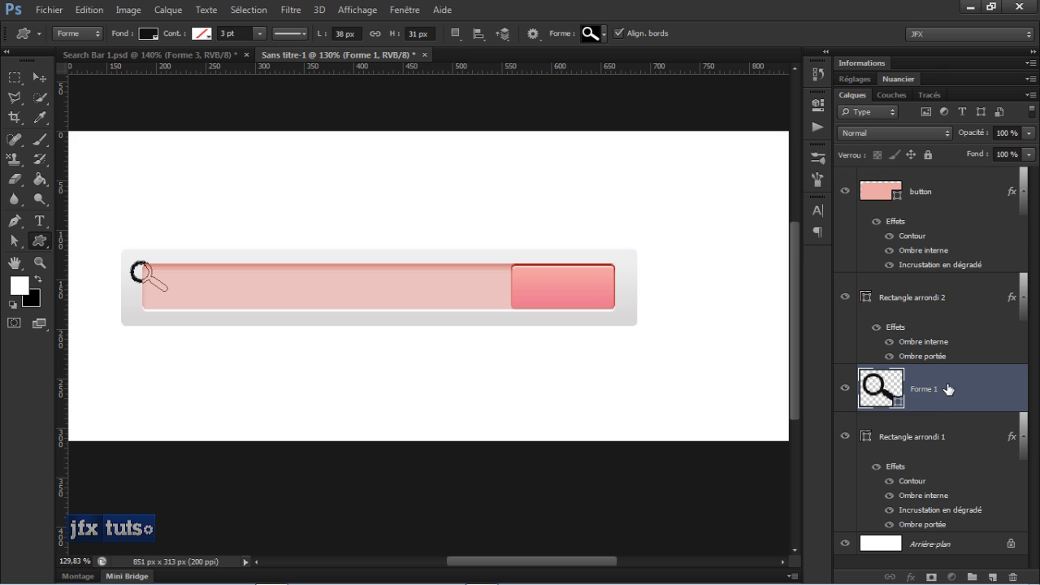
Bring the magnifying glass layer to the top of the layer stack and switch the layers to small thumbnails.
drag(951, 390, 938, 190)
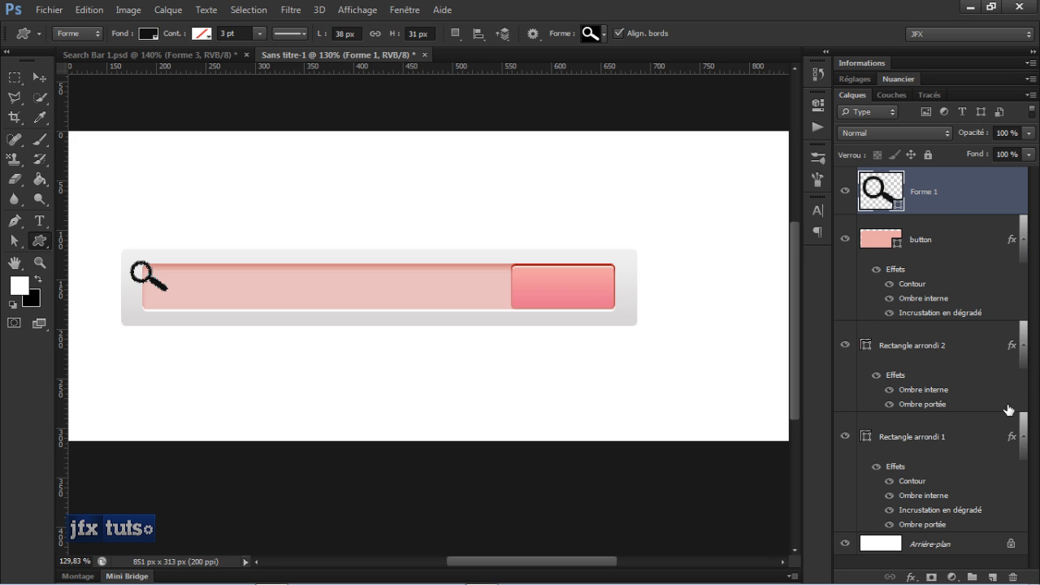
right_click(911, 563)
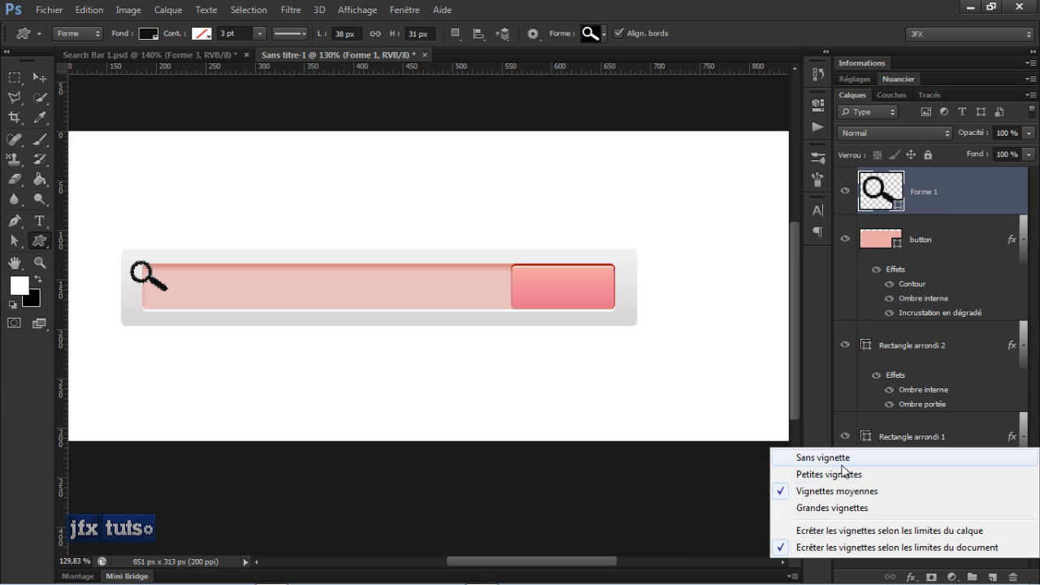
click(838, 478)
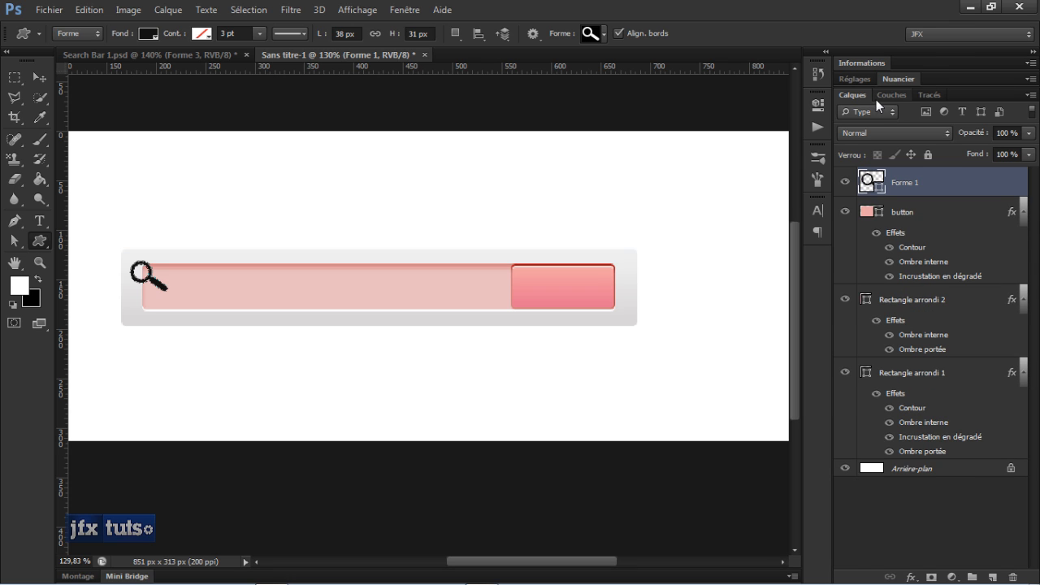
Move the magnifying glass fully inside the left end of the input field and lighten its fill to a dark grey.
key(v)
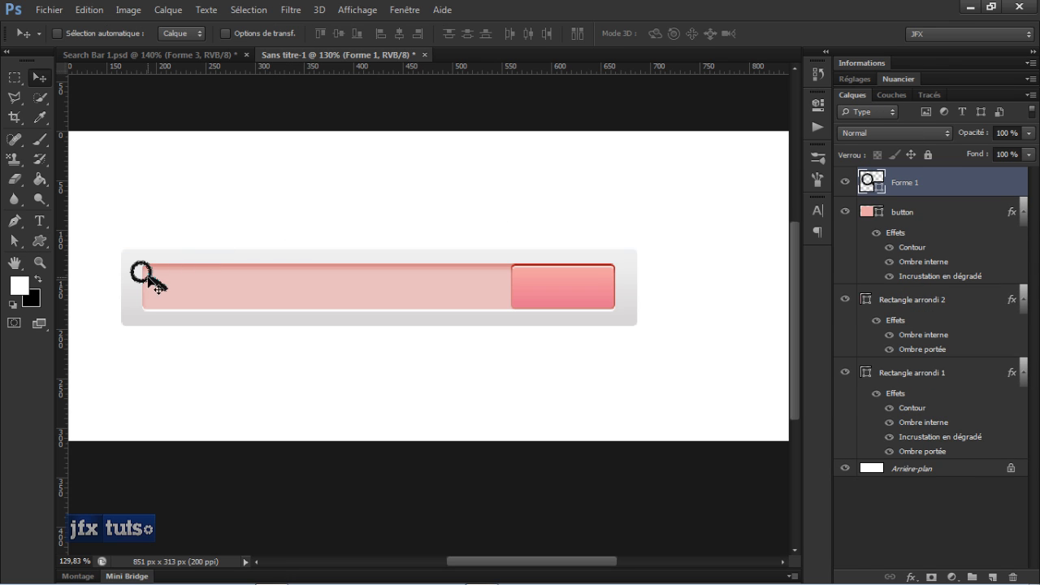
drag(153, 279, 177, 291)
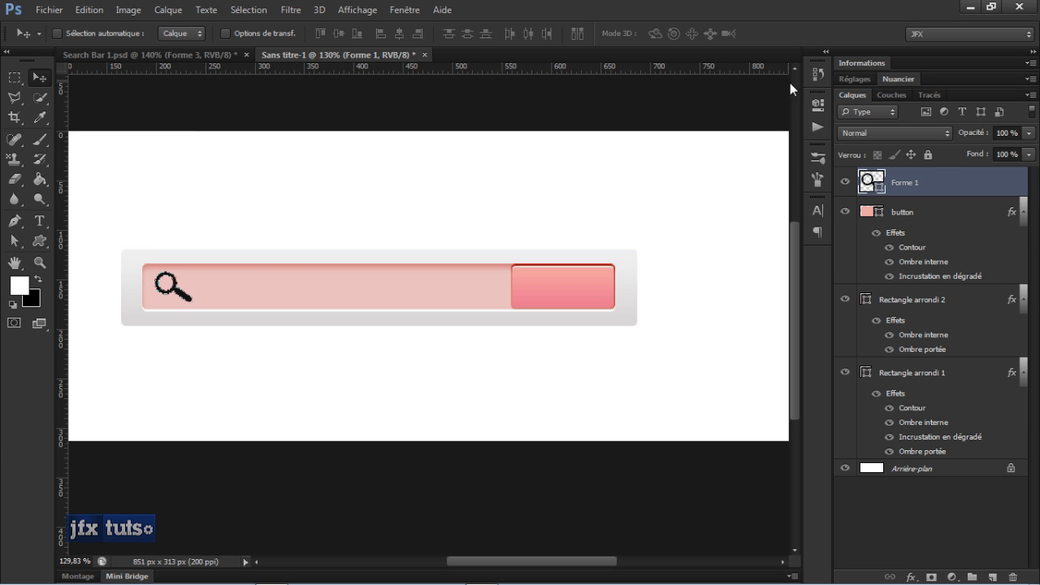
double_click(881, 187)
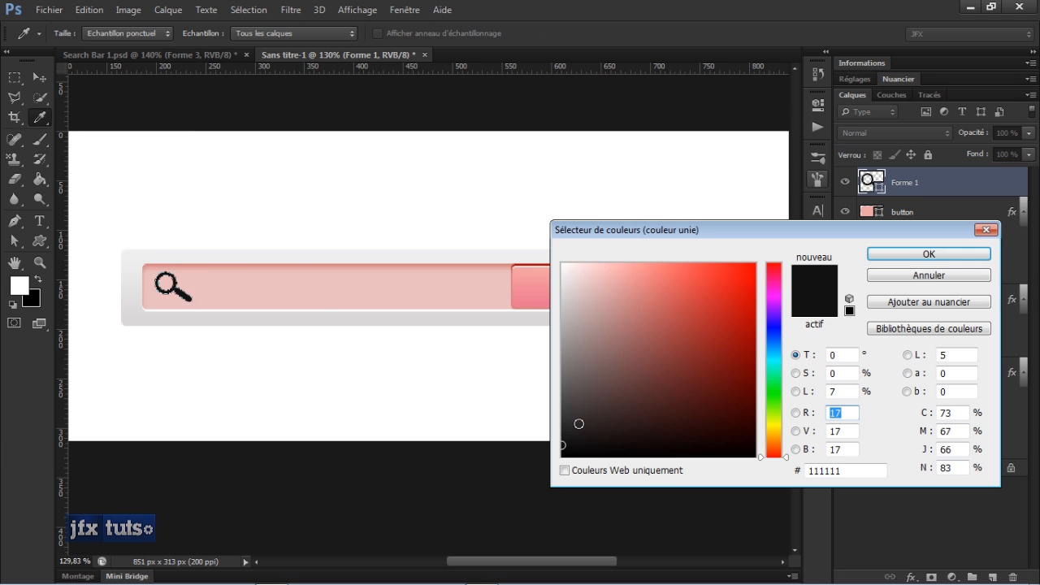
drag(561, 439, 566, 421)
click(928, 254)
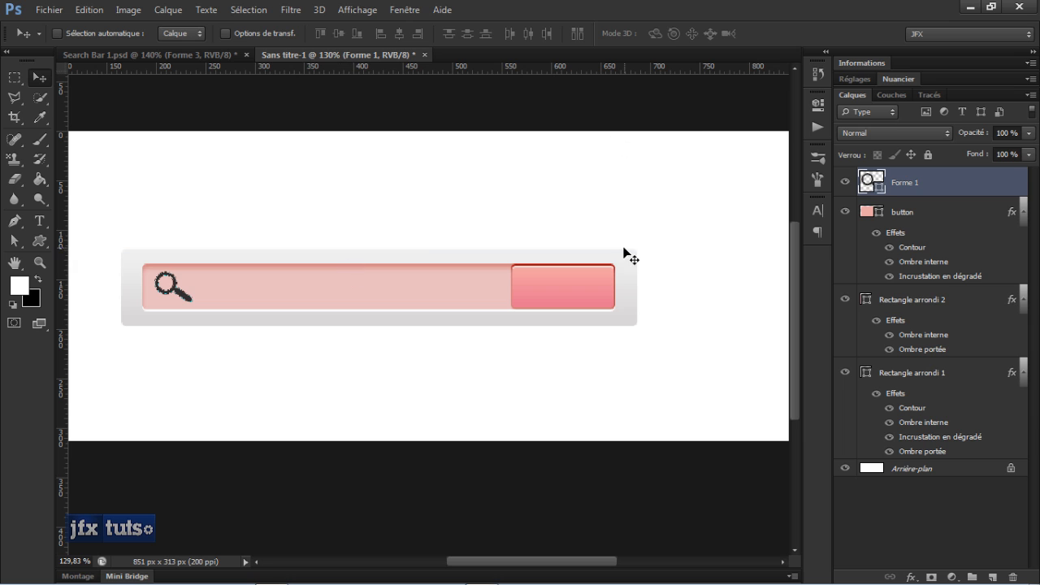
Add the text "Search" in Helvetica Neue at 8,01 pt over the pink button.
click(817, 210)
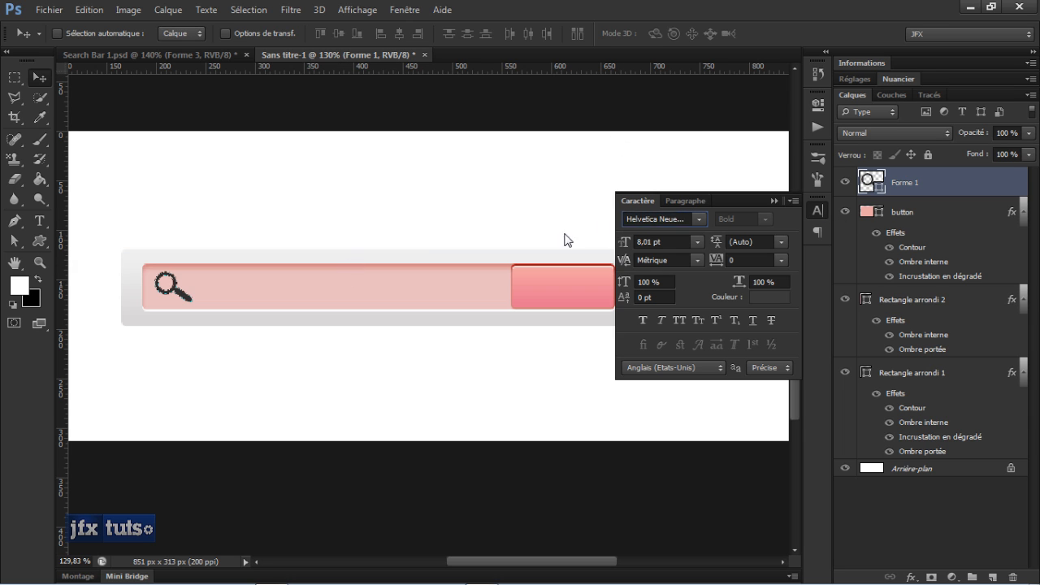
click(648, 219)
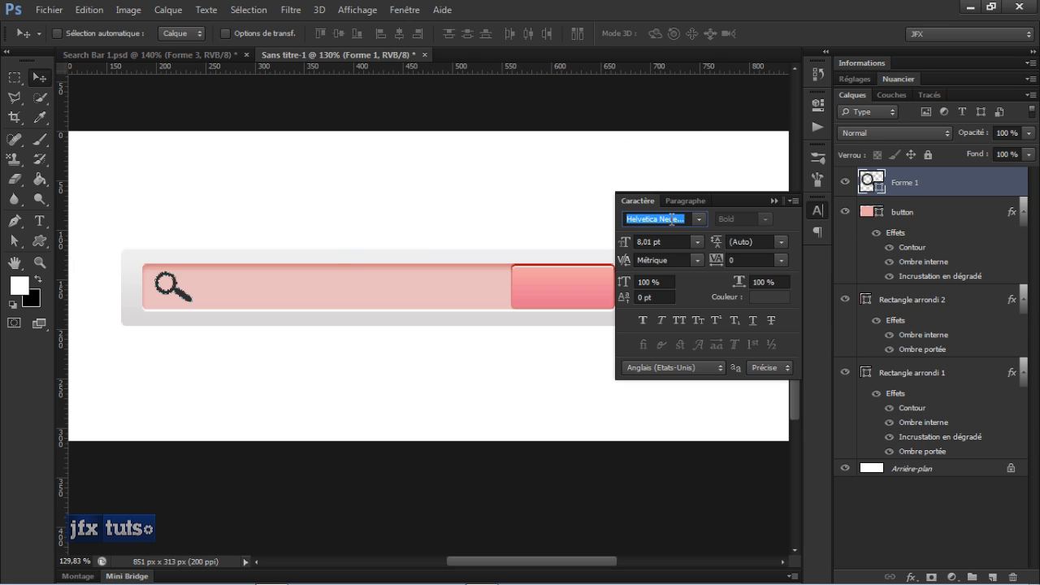
click(767, 24)
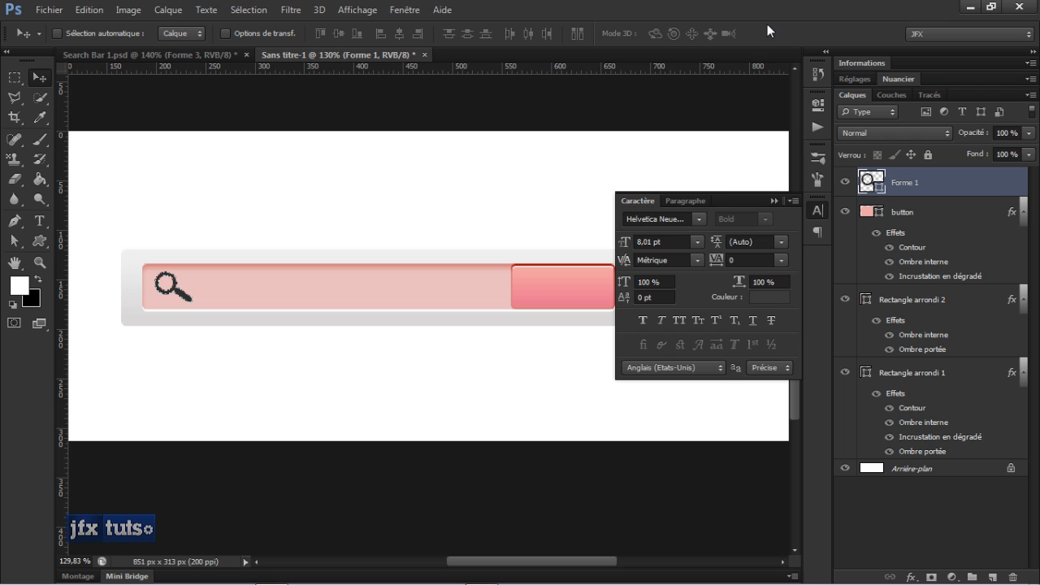
click(773, 201)
key(t)
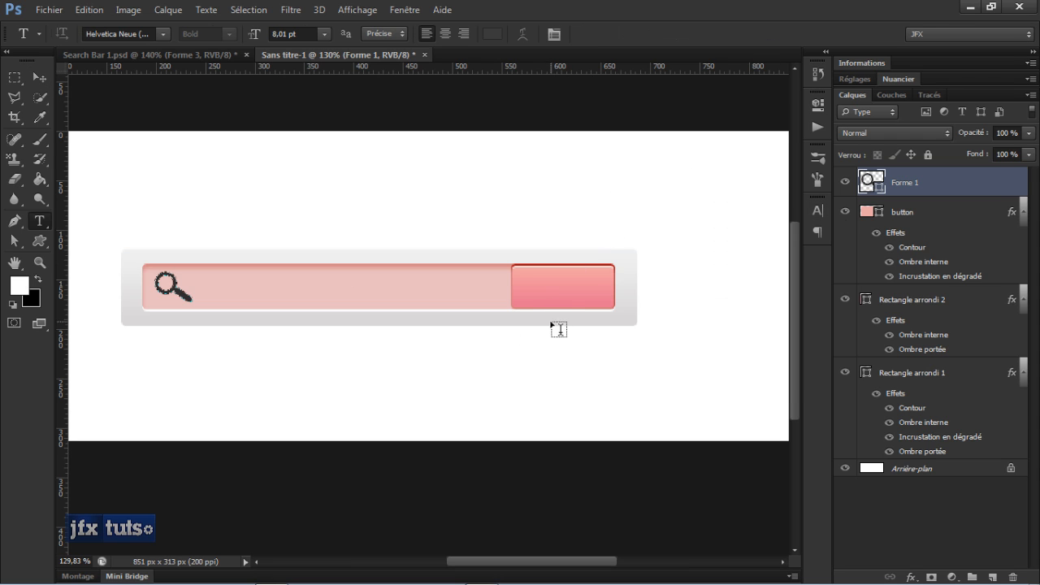
click(525, 284)
text(Se)
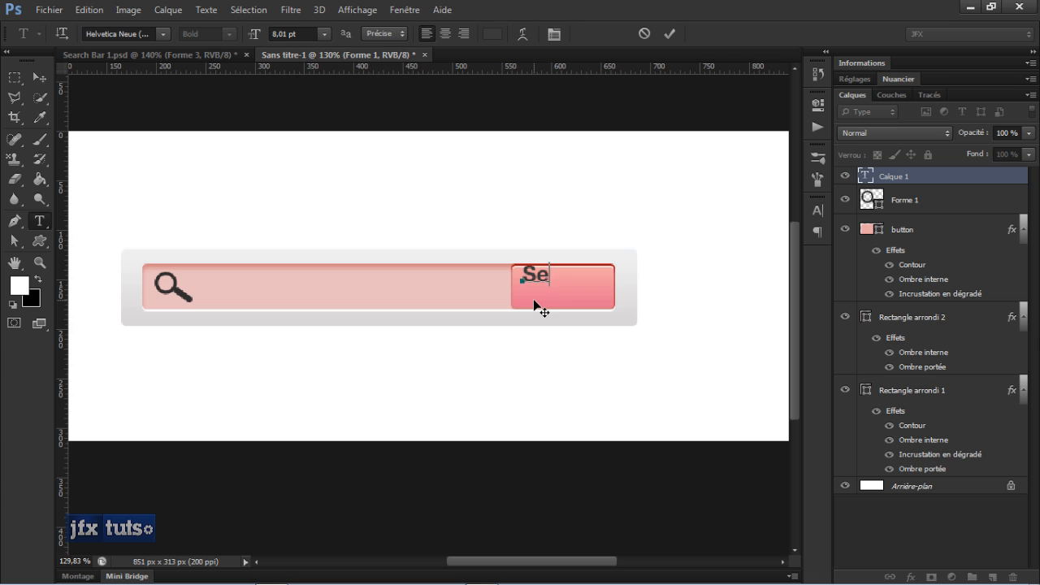
text(arch)
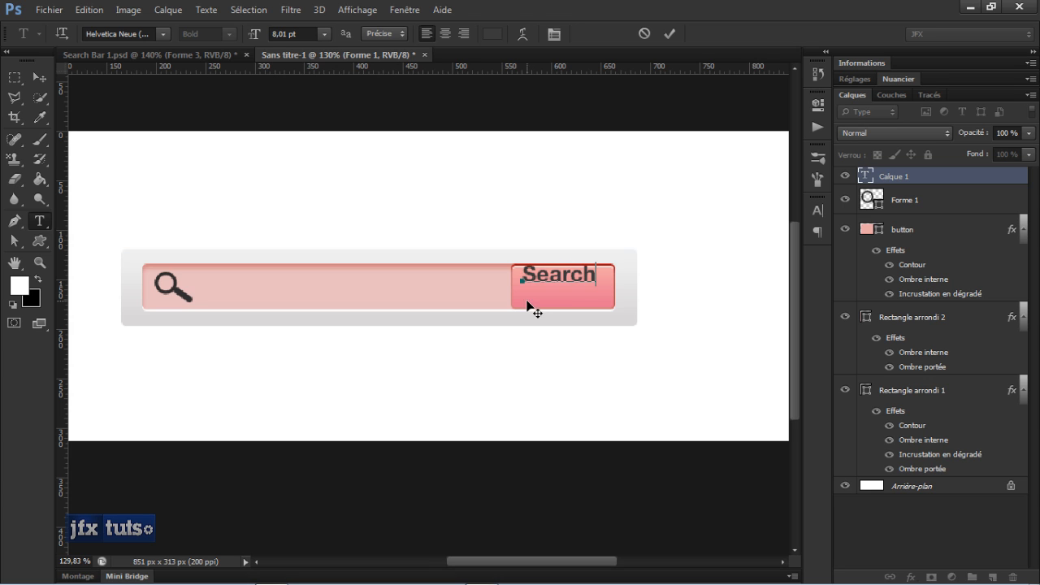
click(669, 34)
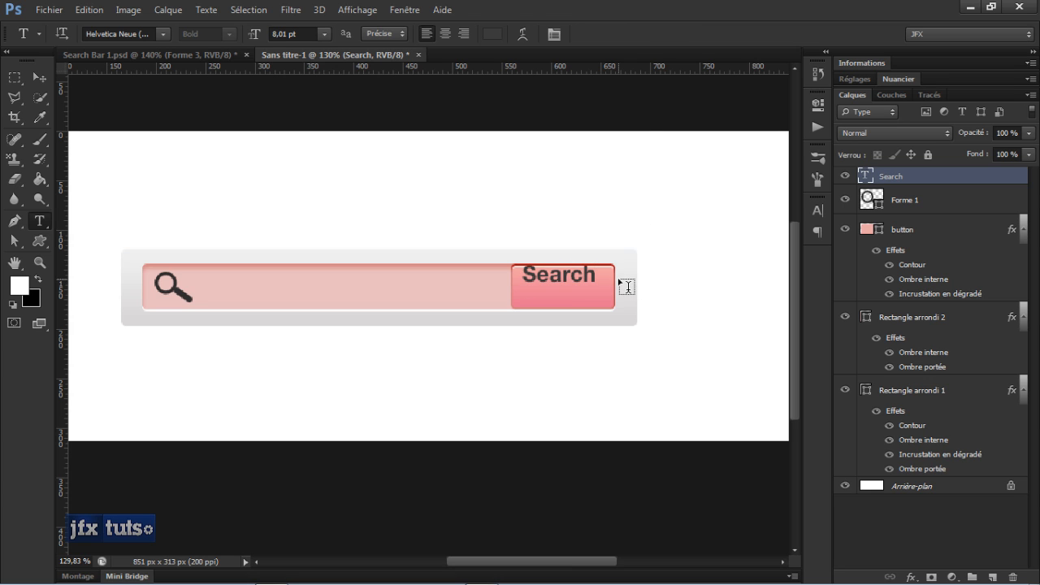
Move the "Search" label down and slightly right to centre it on the pink button.
key(v)
key(Down)
key(Down)
key(Down)
key(Down)
key(Down)
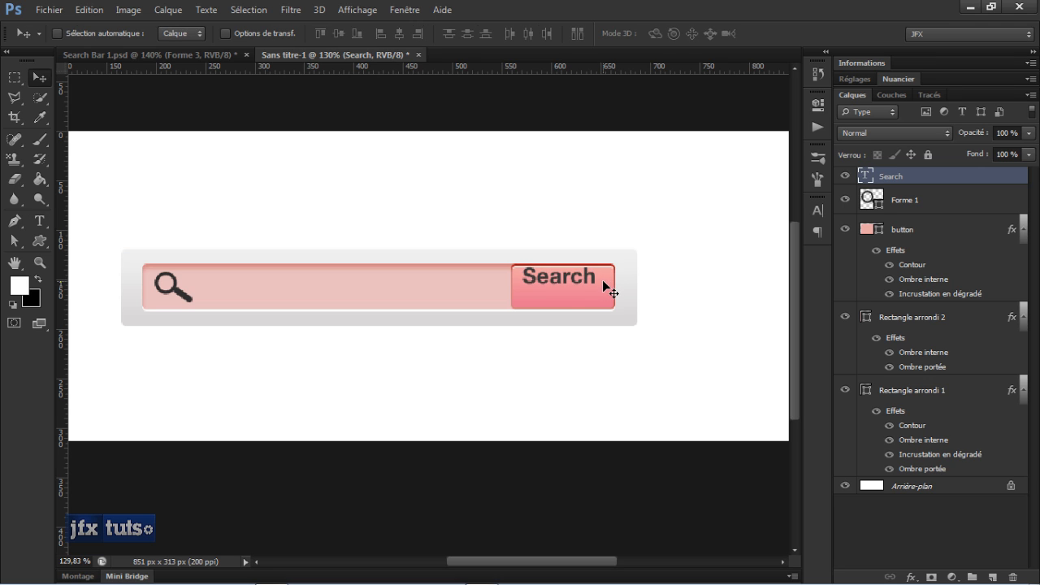
drag(559, 275, 564, 286)
Add a drop shadow to the "Search" text layer with global light off and the angle at 90°.
double_click(943, 179)
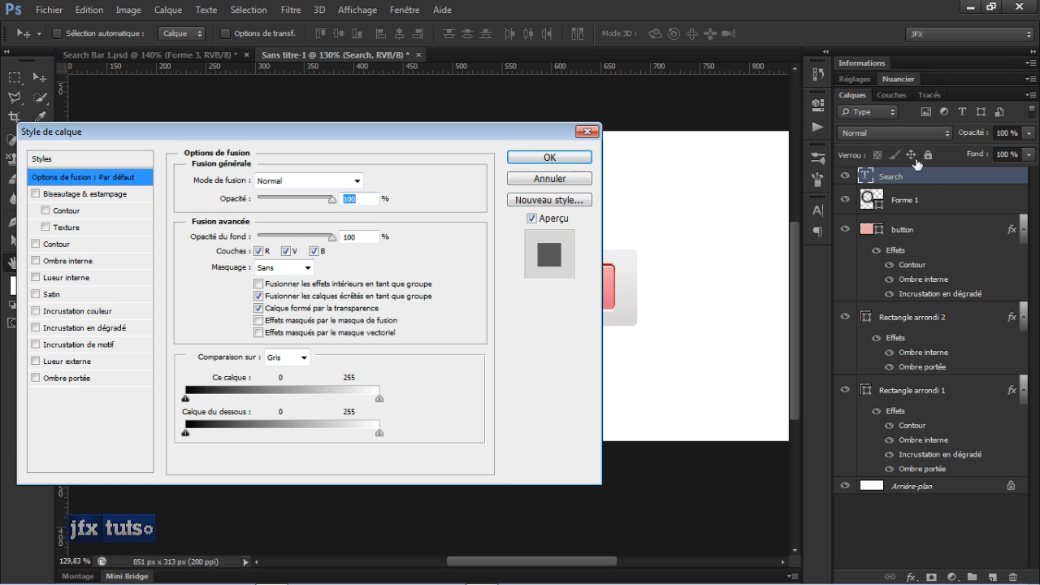
click(35, 378)
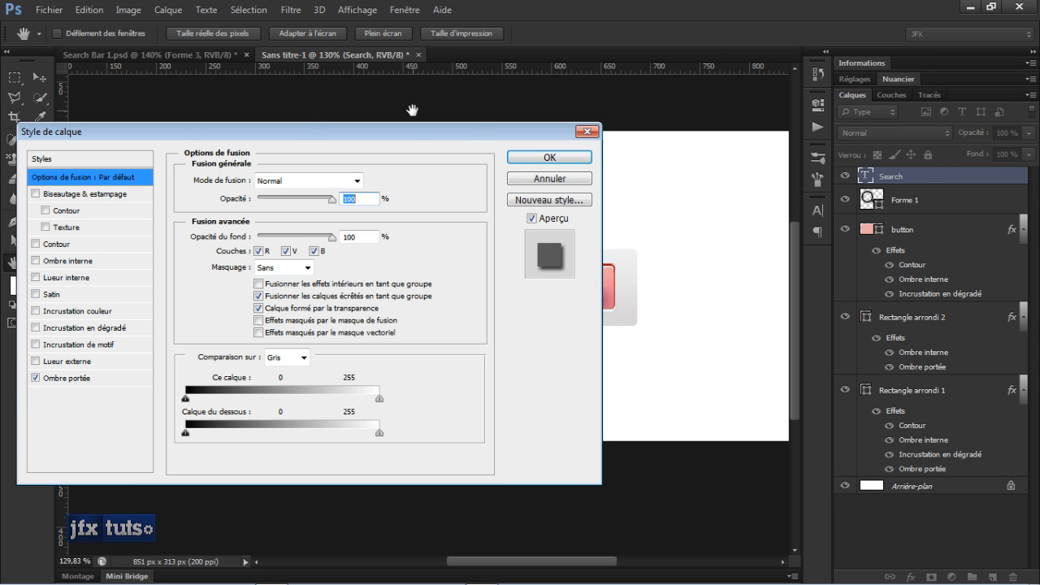
drag(460, 133, 396, 134)
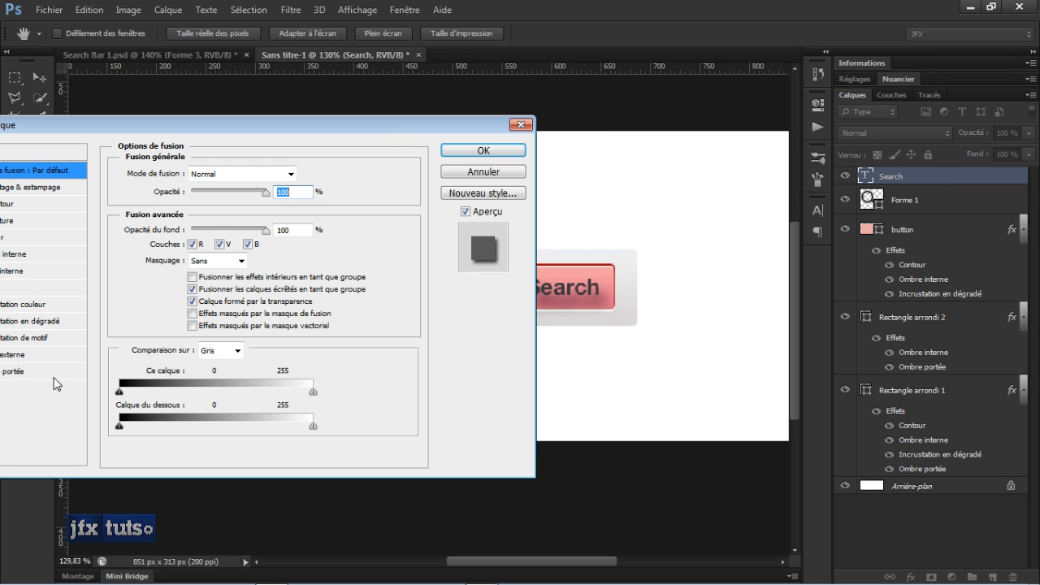
click(15, 373)
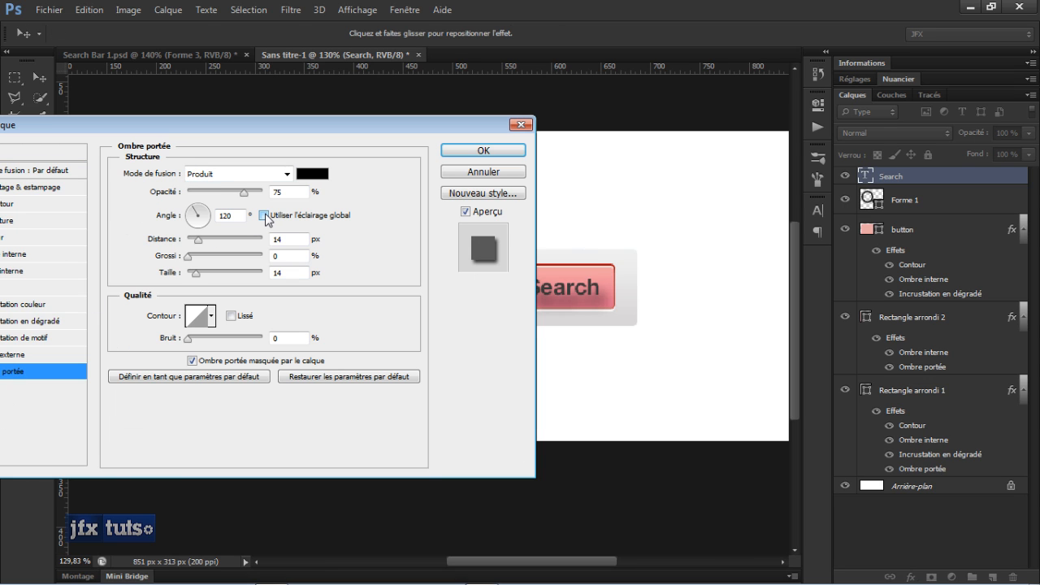
drag(234, 216, 215, 216)
text(92)
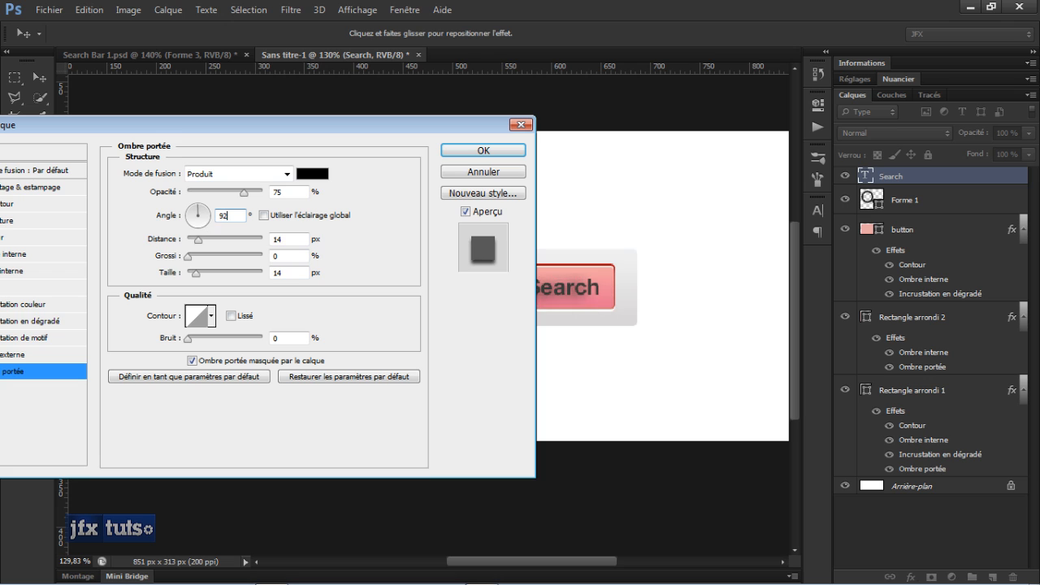
key(BackSpace)
text(0)
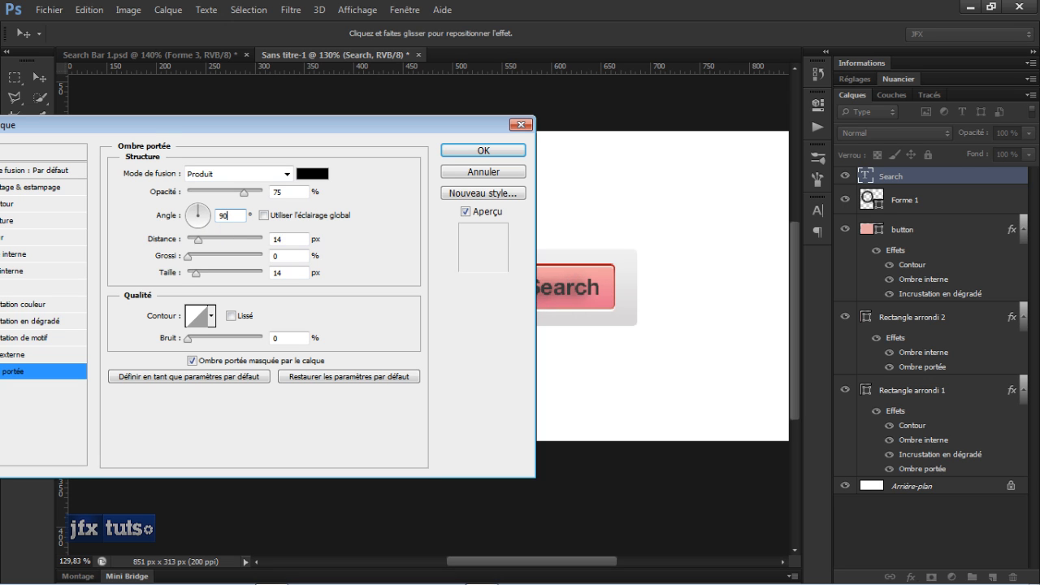
Set the "Search" text shadow's opacity to 47 % and its blend mode to Incrustation.
drag(243, 192, 235, 191)
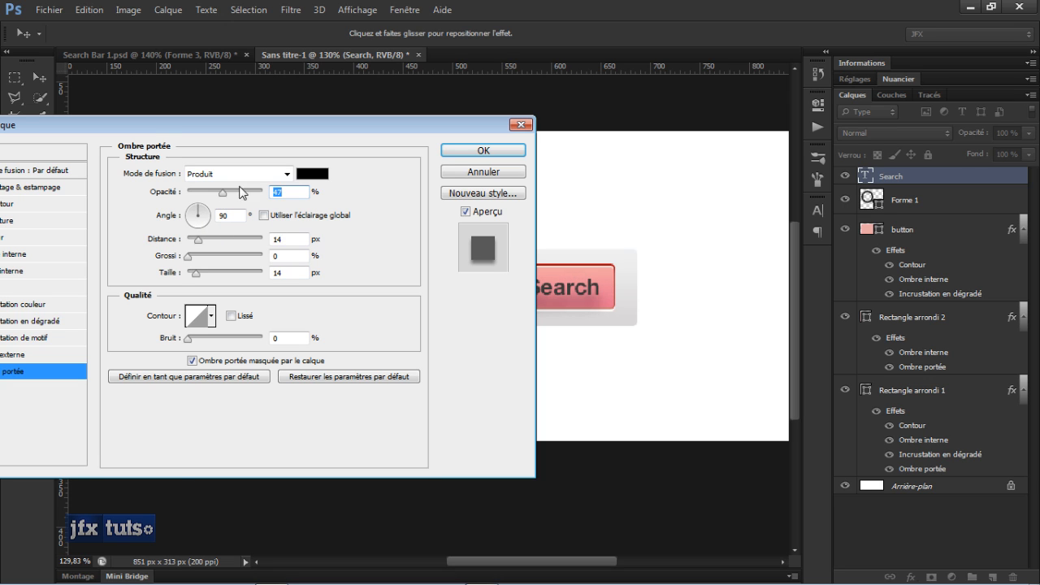
click(261, 174)
click(210, 311)
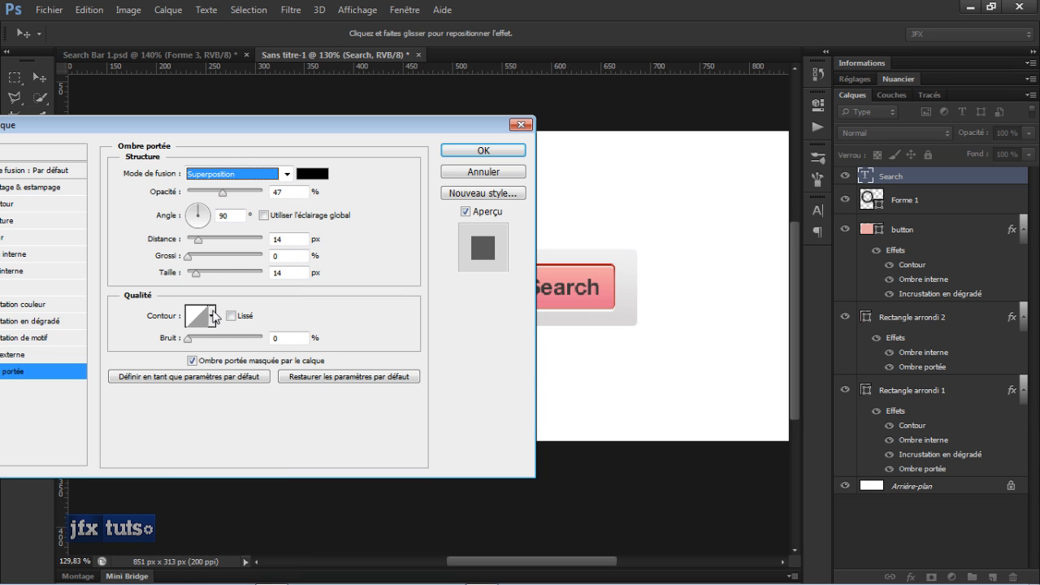
click(260, 171)
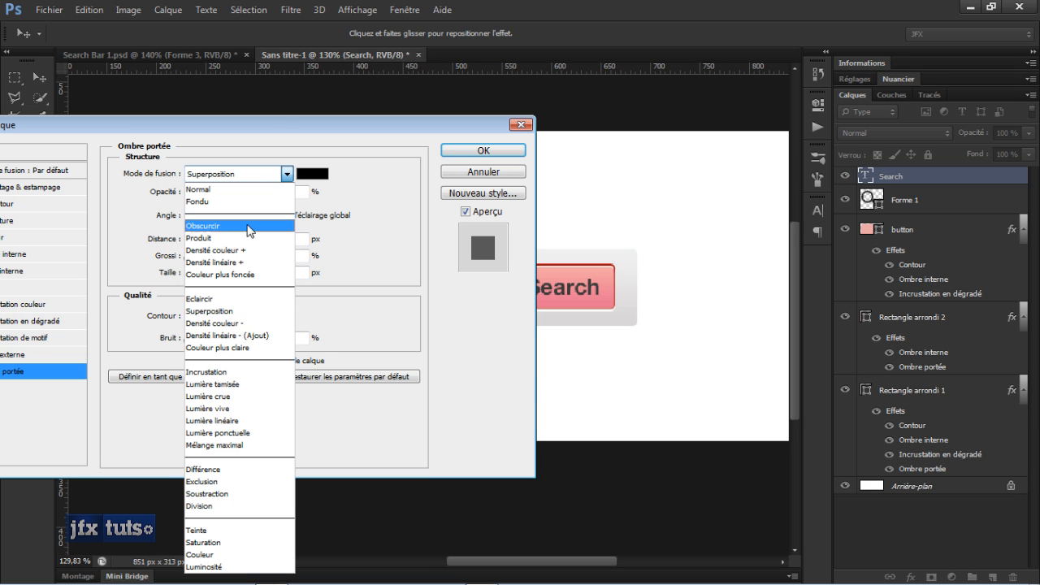
click(218, 376)
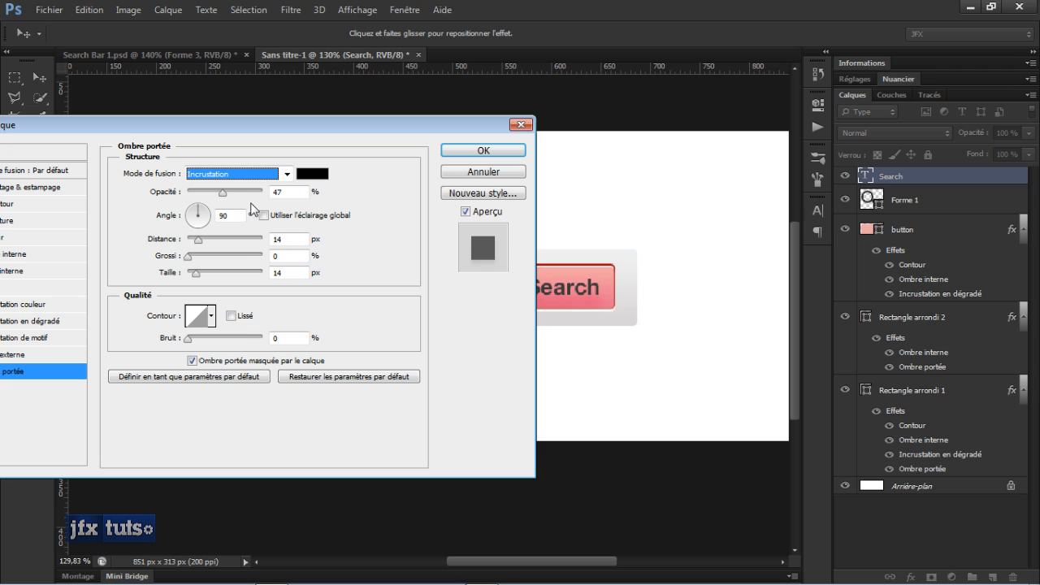
Tighten the text shadow to 1 px size, 4 px distance and 33 % opacity, and apply the layer style.
drag(196, 275, 190, 275)
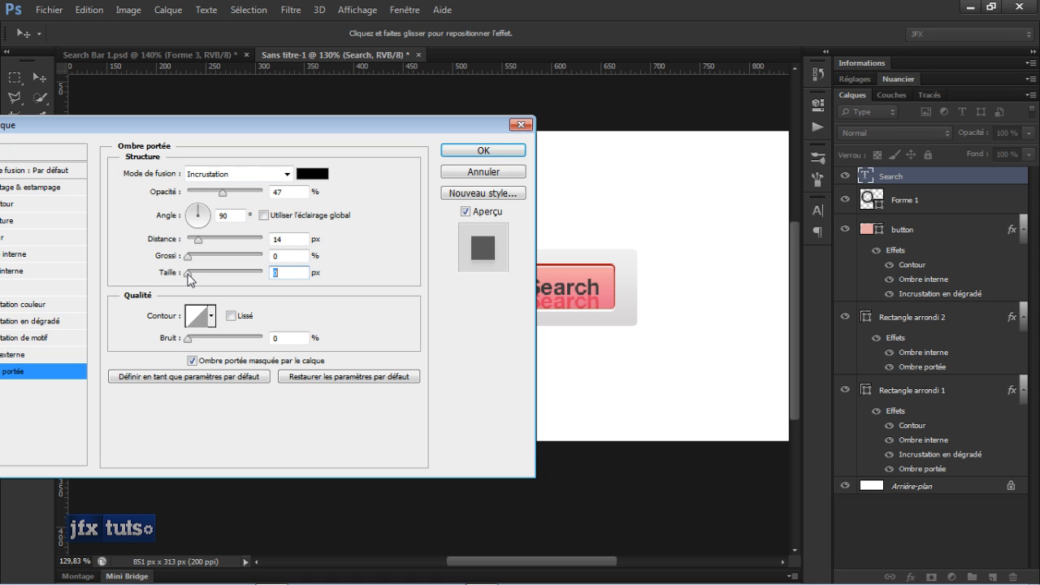
drag(198, 238, 191, 243)
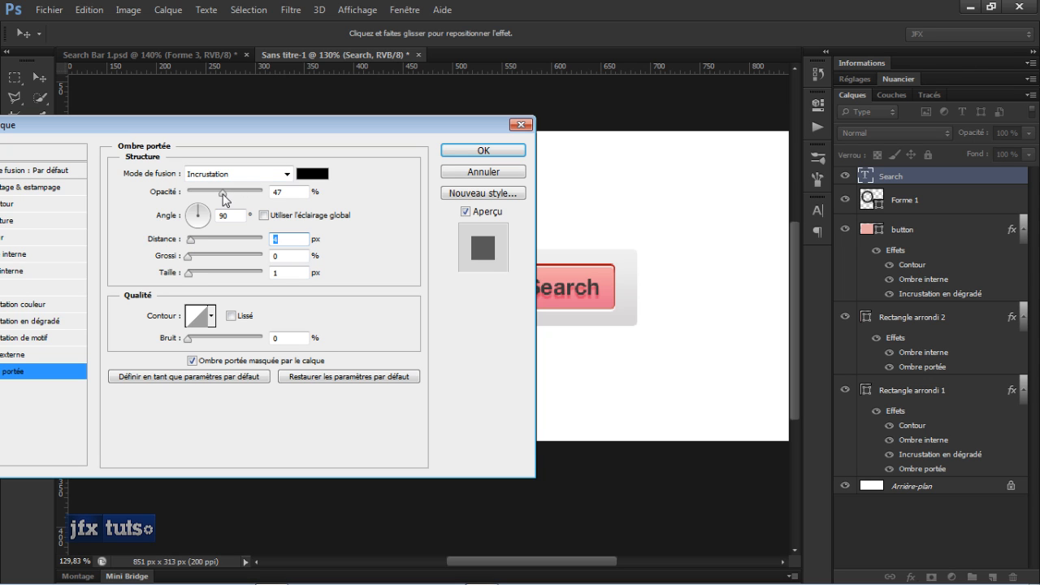
drag(222, 193, 212, 198)
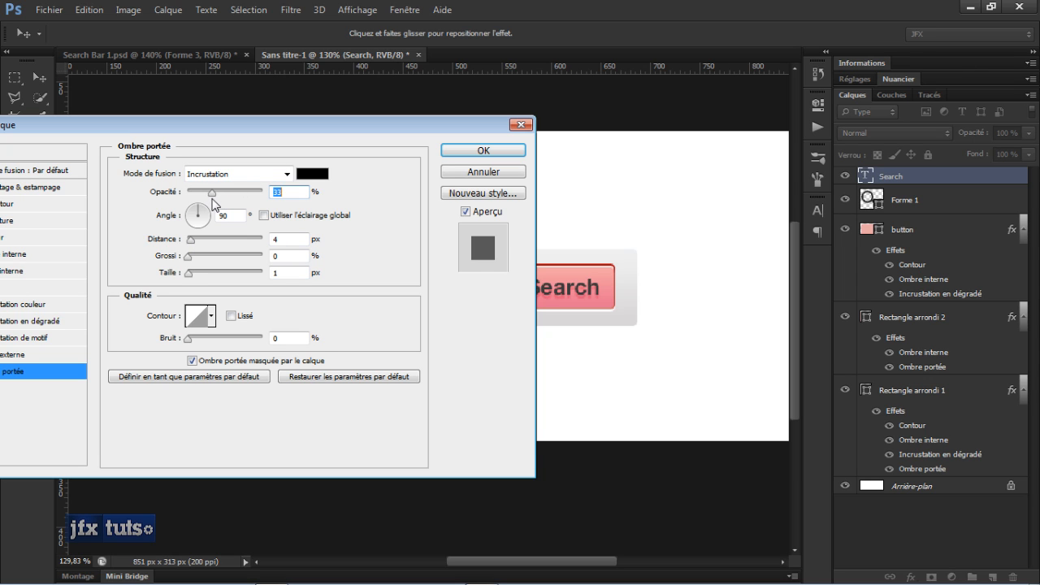
click(483, 152)
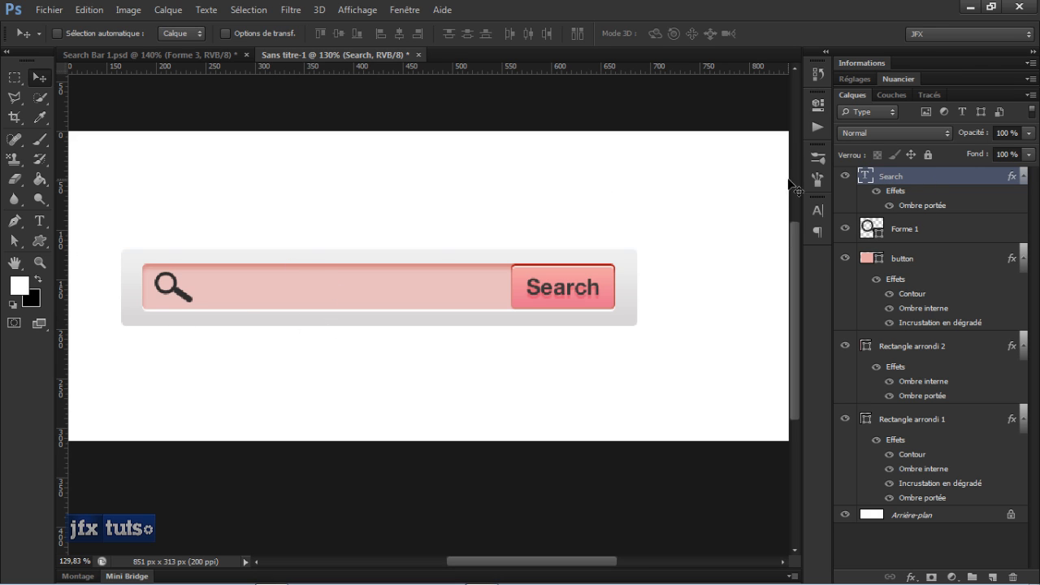
Start a new text line in the input field beside the magnifying glass, with the font set to Arial.
key(t)
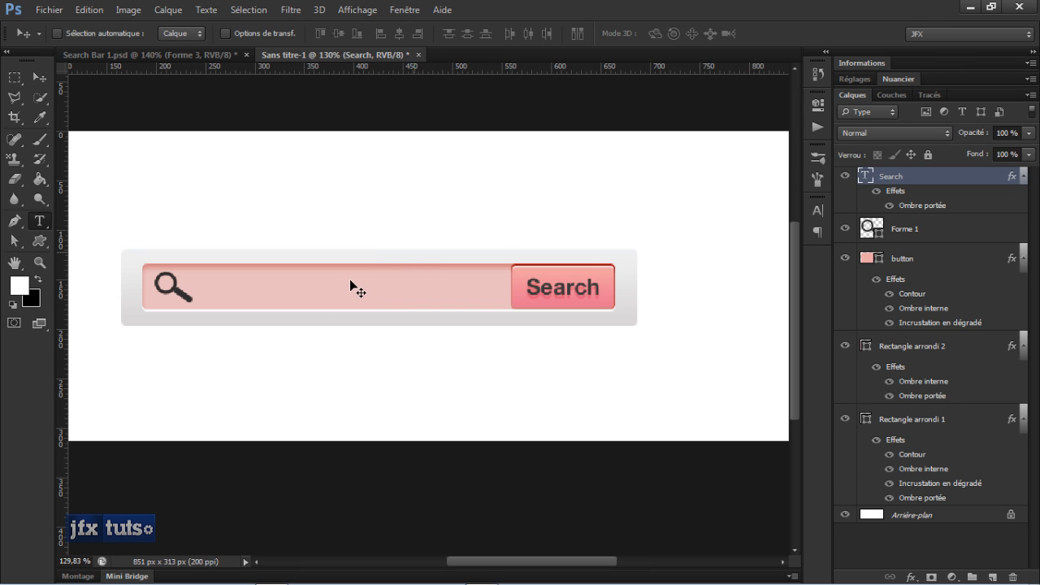
click(213, 291)
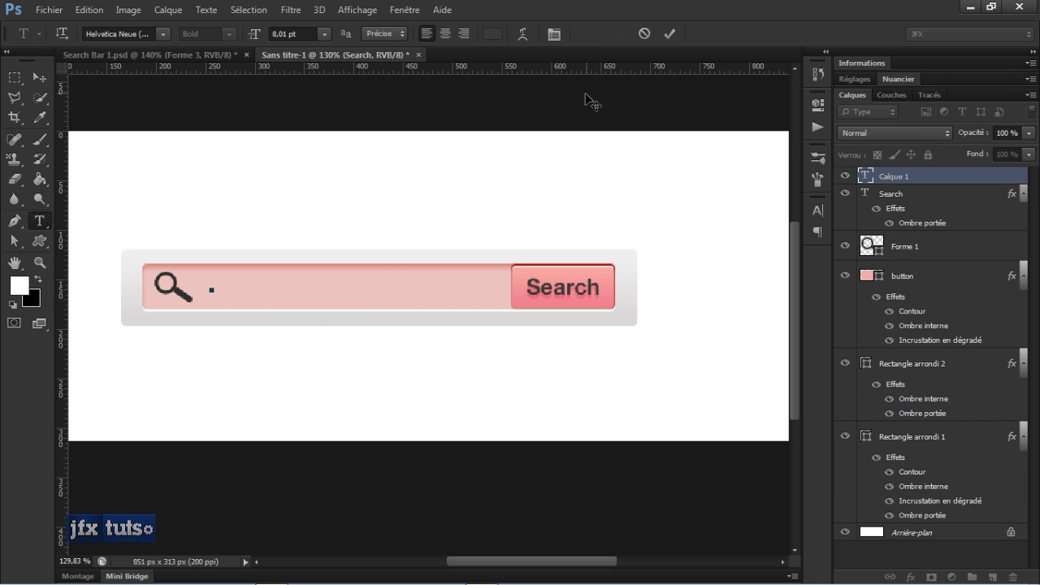
click(817, 209)
click(676, 216)
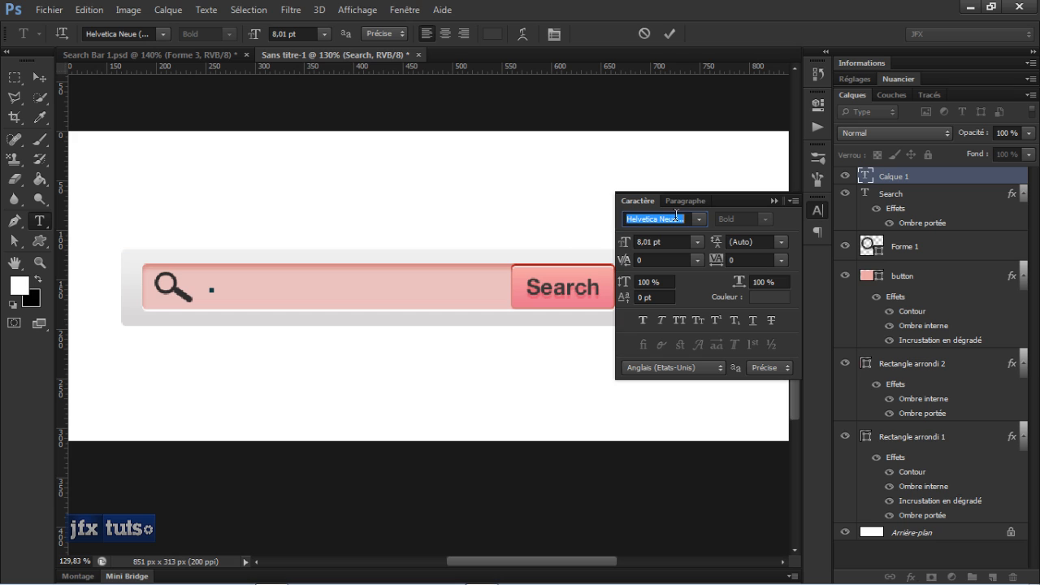
text(Arial)
key(Return)
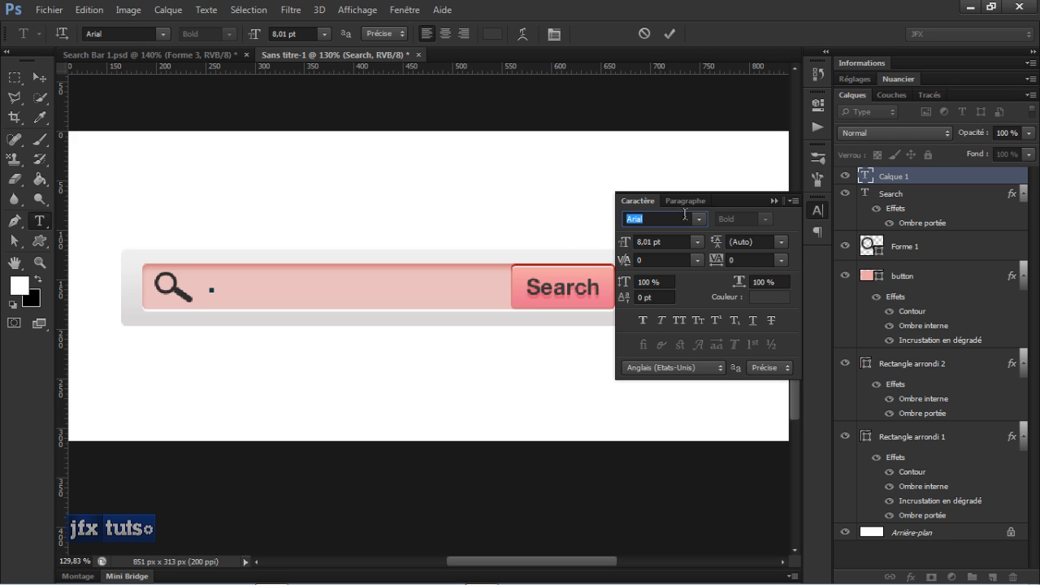
click(775, 201)
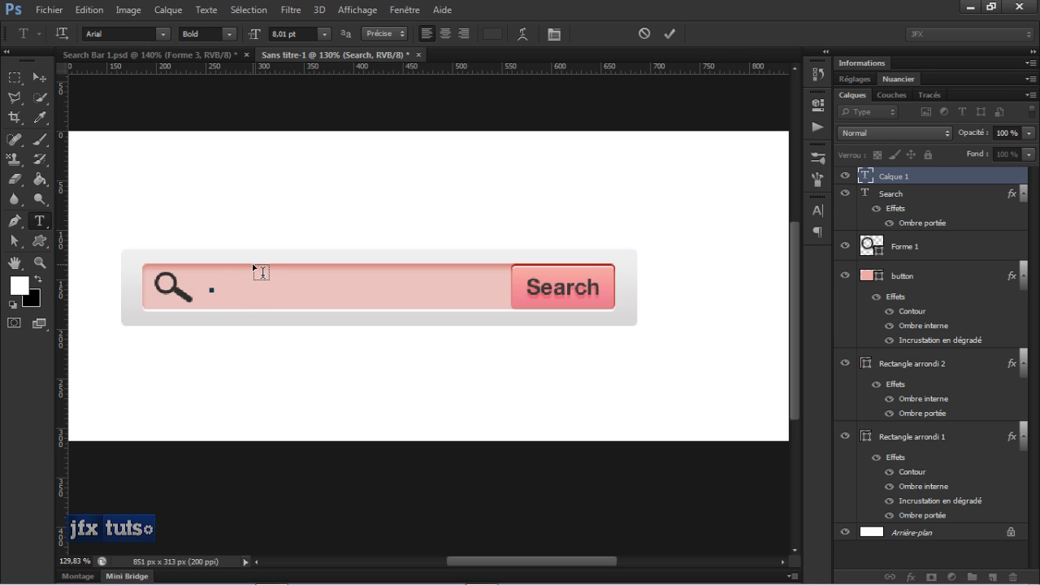
Enter "Just add some text" as the placeholder text in the input field.
key(BackSpace)
key(BackSpace)
key(BackSpace)
text(Just add some text)
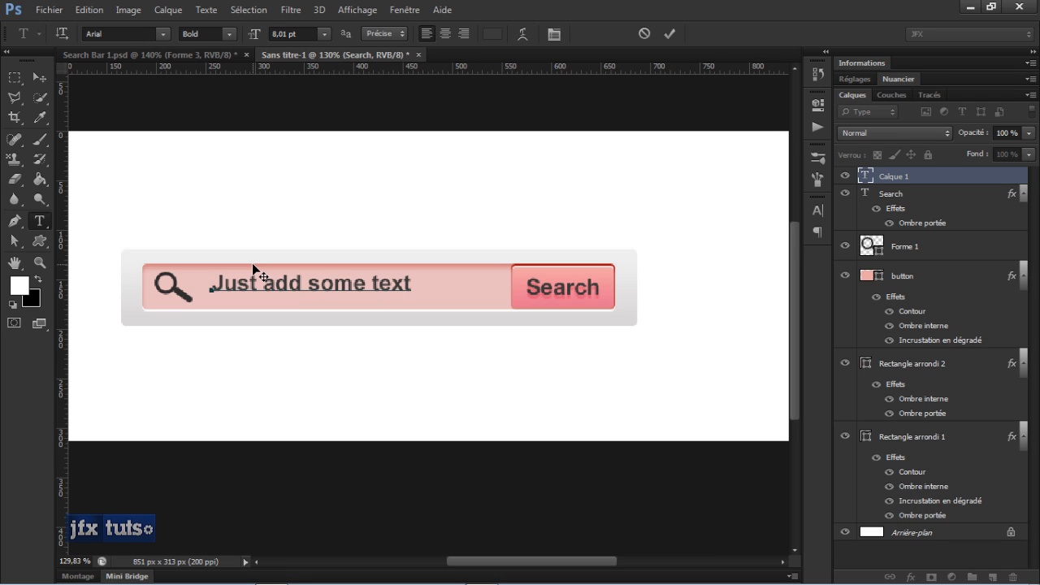
click(670, 33)
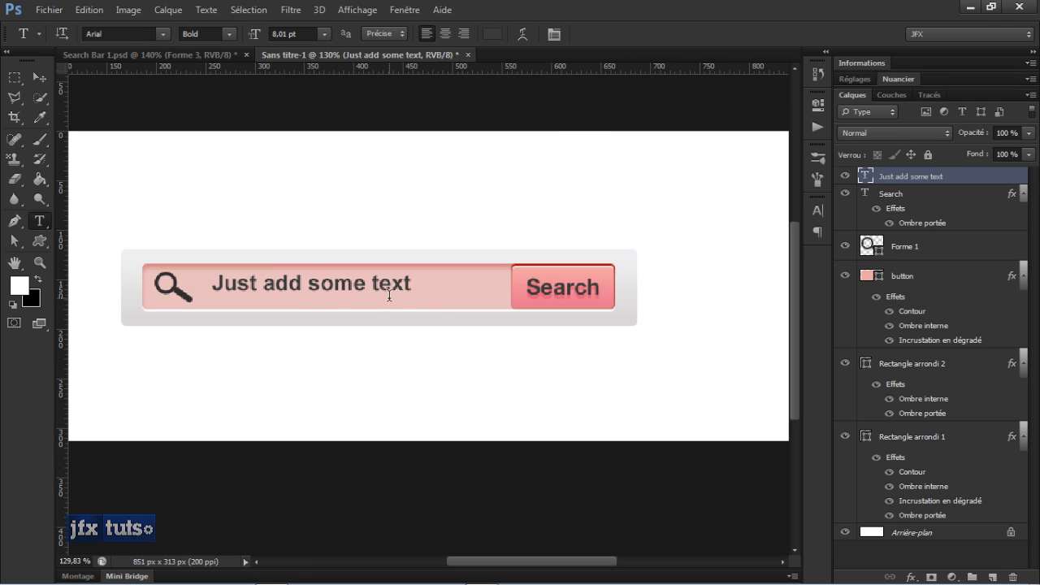
Move the placeholder text slightly right and down to centre it vertically in the field, and append " ..." to it.
key(v)
drag(359, 294, 373, 297)
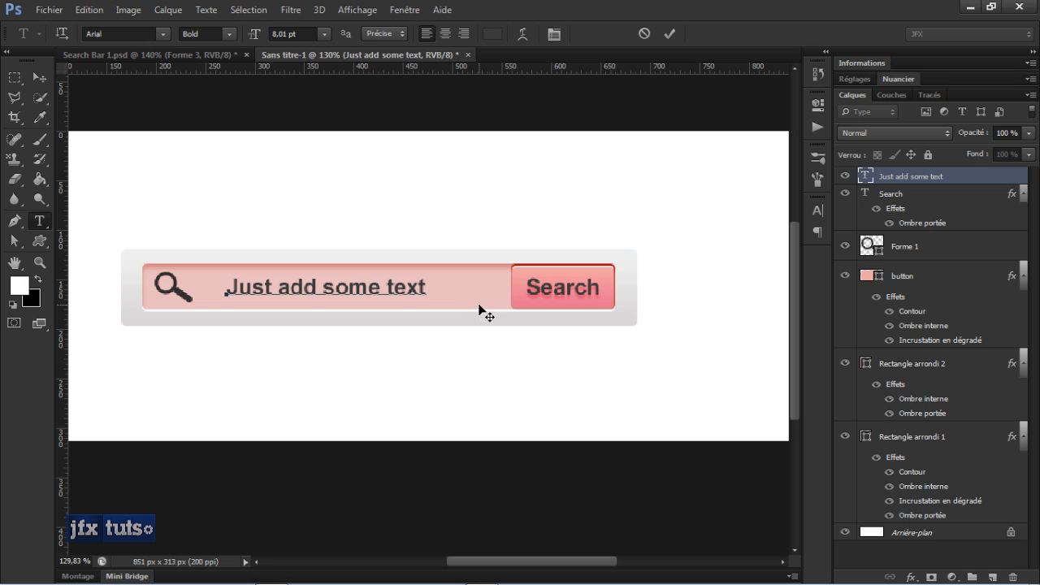
text(...)
click(671, 34)
key(v)
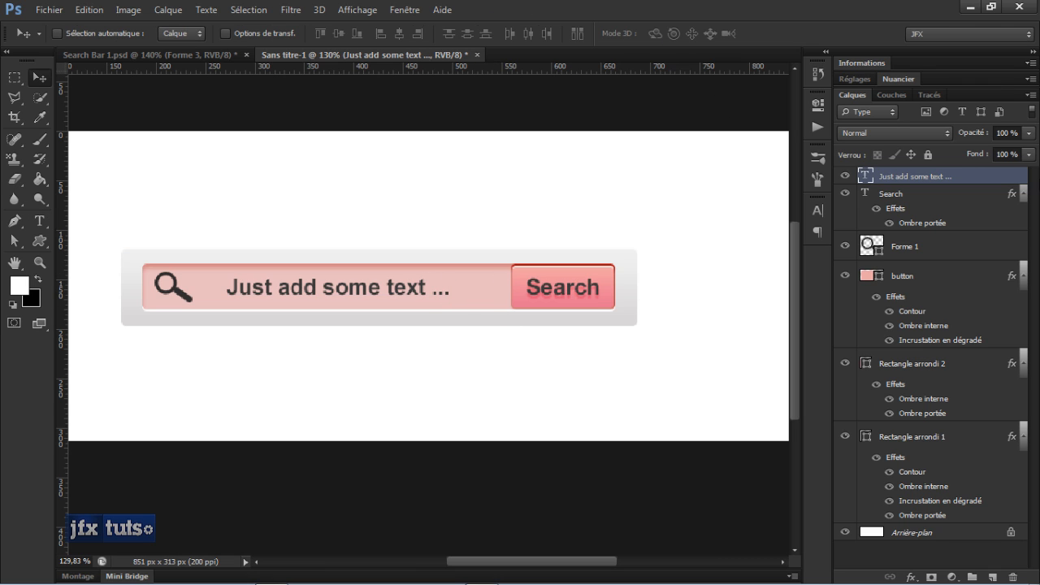
Reduce the placeholder text layer's opacity to 55 %.
drag(981, 138, 947, 138)
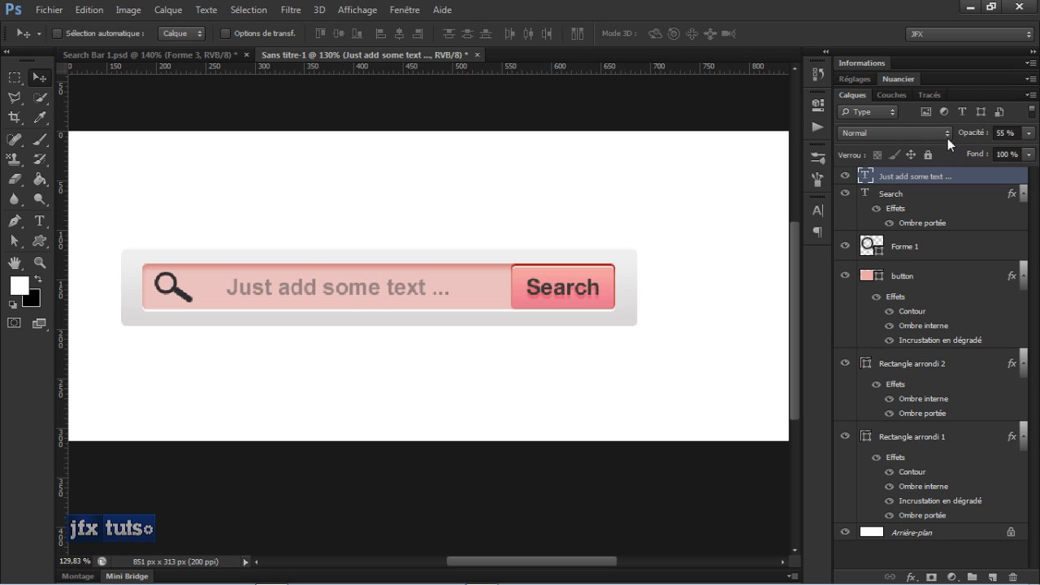
scroll(511, 297, down, 5)
scroll(512, 296, up, 5)
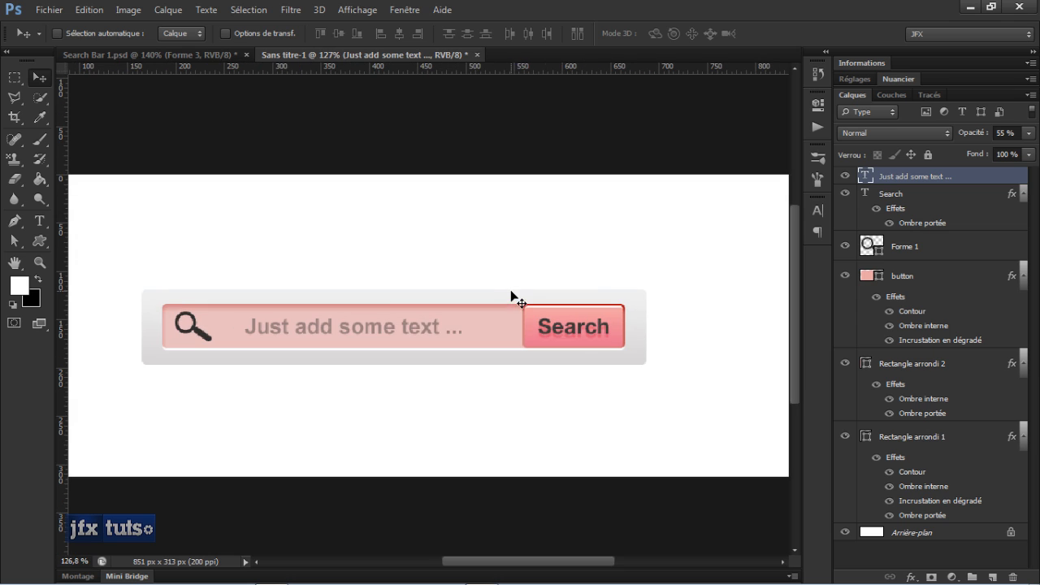
Collapse the effects lists of the "Search", "button", "Rectangle arrondi 2" and "Rectangle arrondi 1" layers.
click(1023, 195)
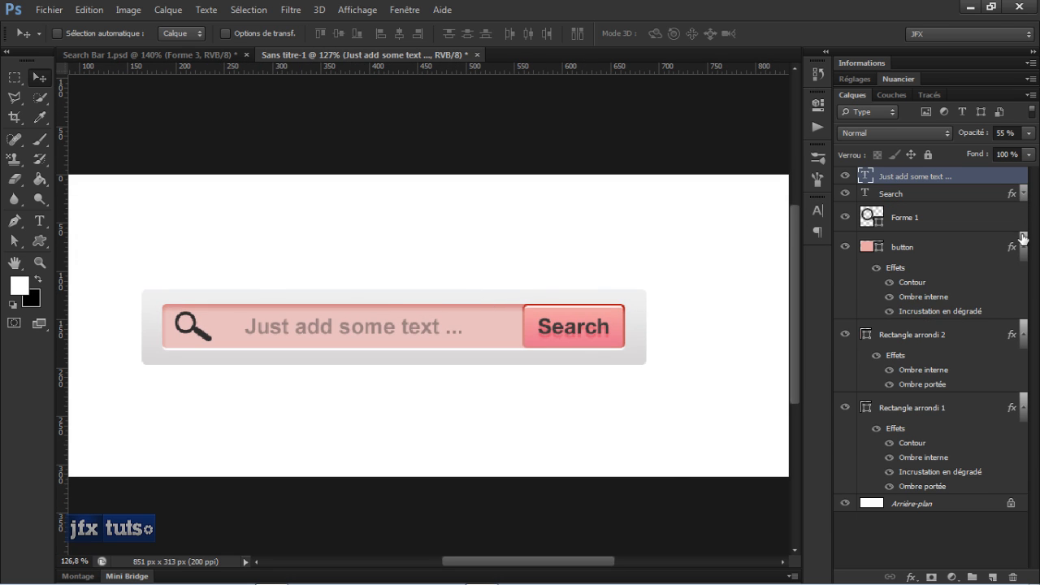
click(1023, 246)
click(1023, 278)
click(1024, 309)
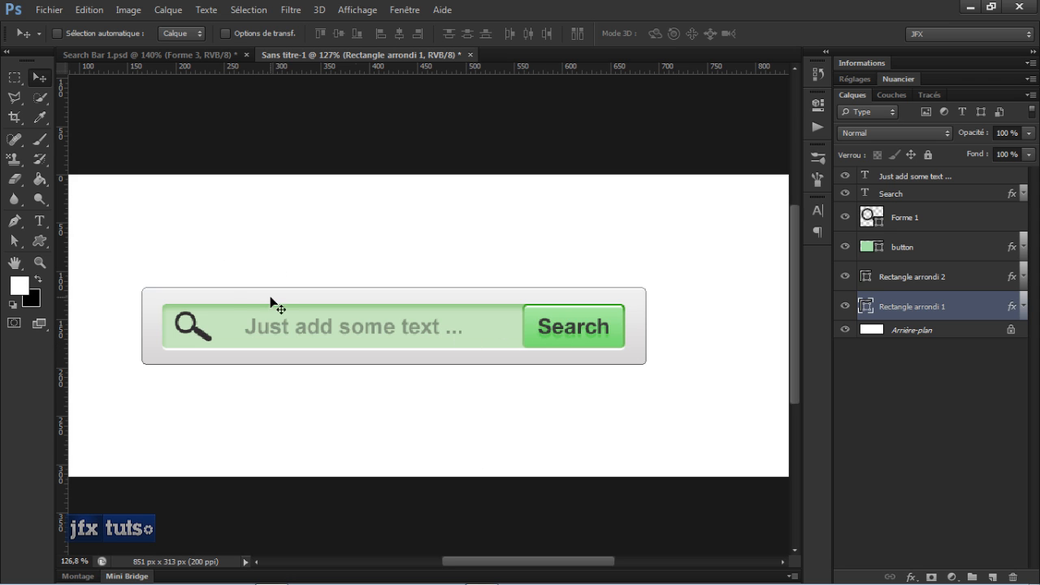
Compare the finished green search bar with the coloured examples in Search Bar 1.psd, and return to the Sans titre-1 document.
scroll(597, 329, down, 3)
scroll(597, 329, up, 1)
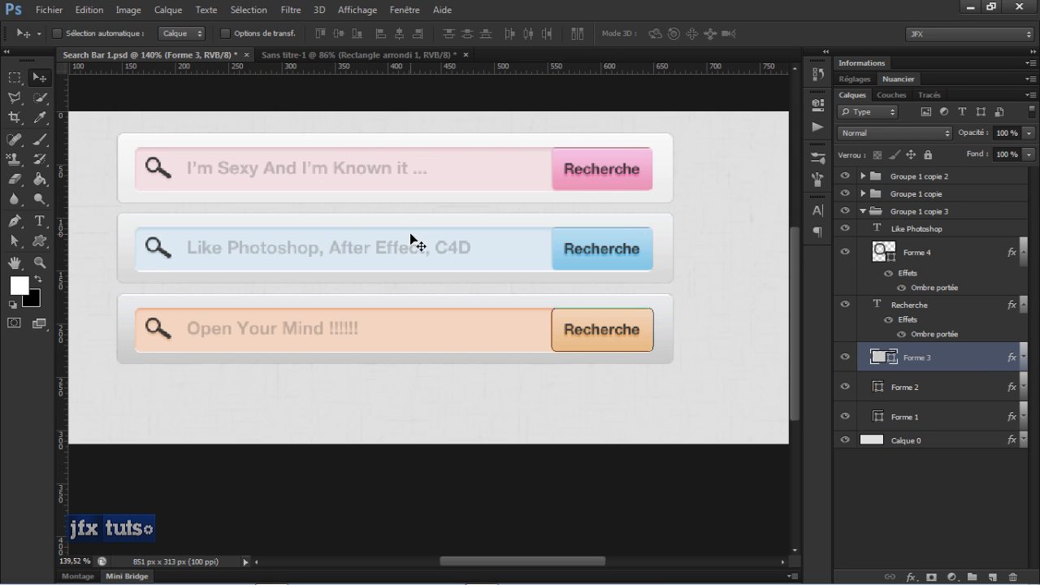
scroll(590, 224, down, 3)
scroll(590, 224, up, 3)
scroll(360, 232, down, 3)
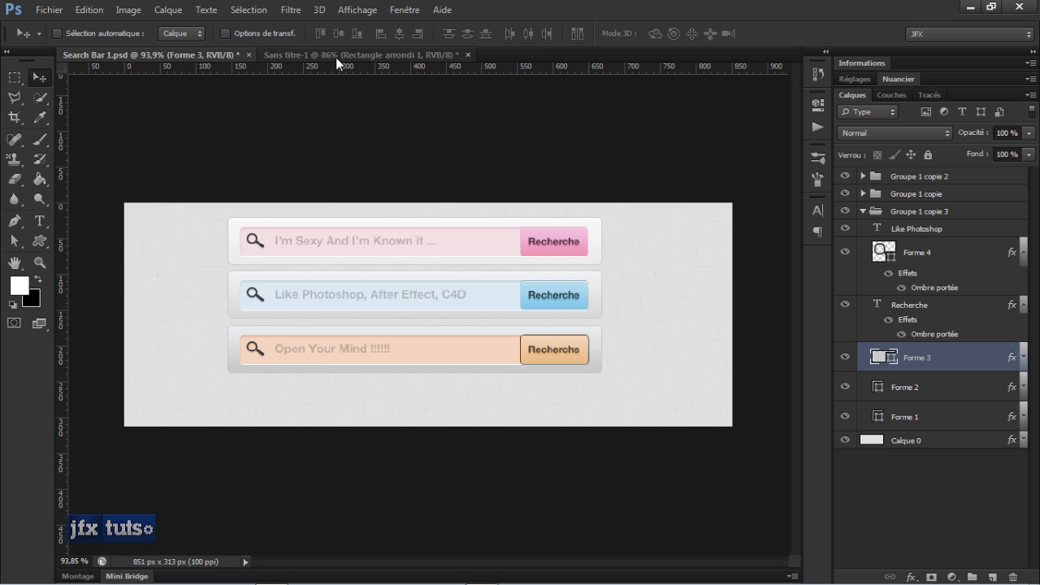
click(335, 57)
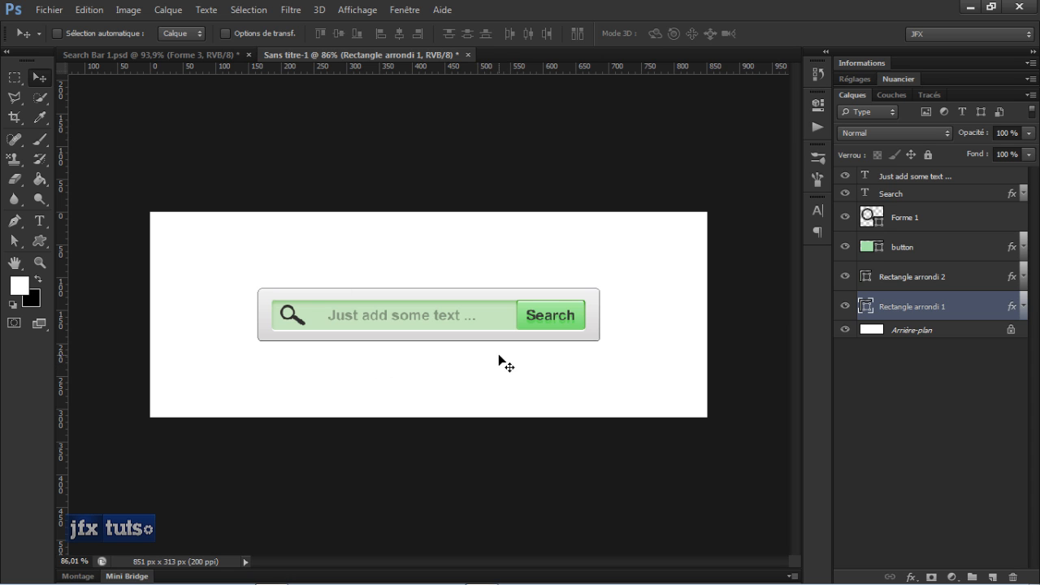
scroll(491, 371, up, 2)
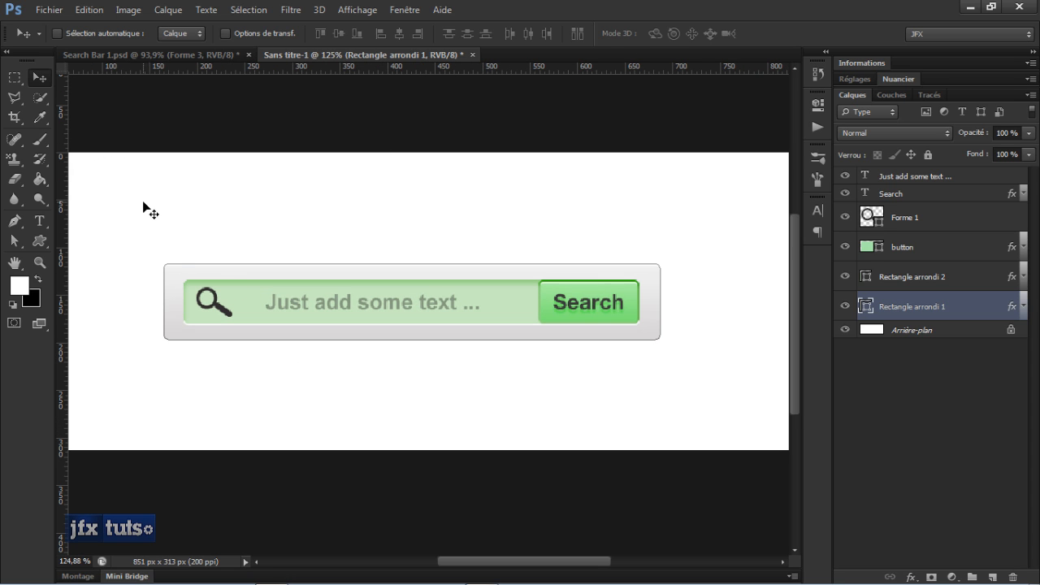